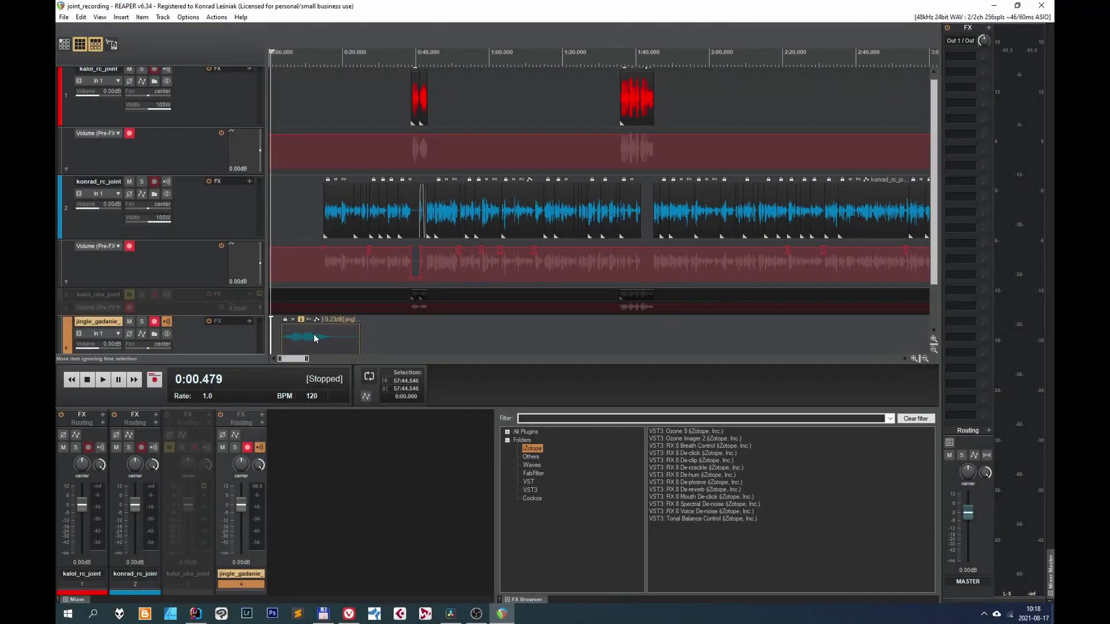
{"action": "left_click", "coordinate": [314, 337]}
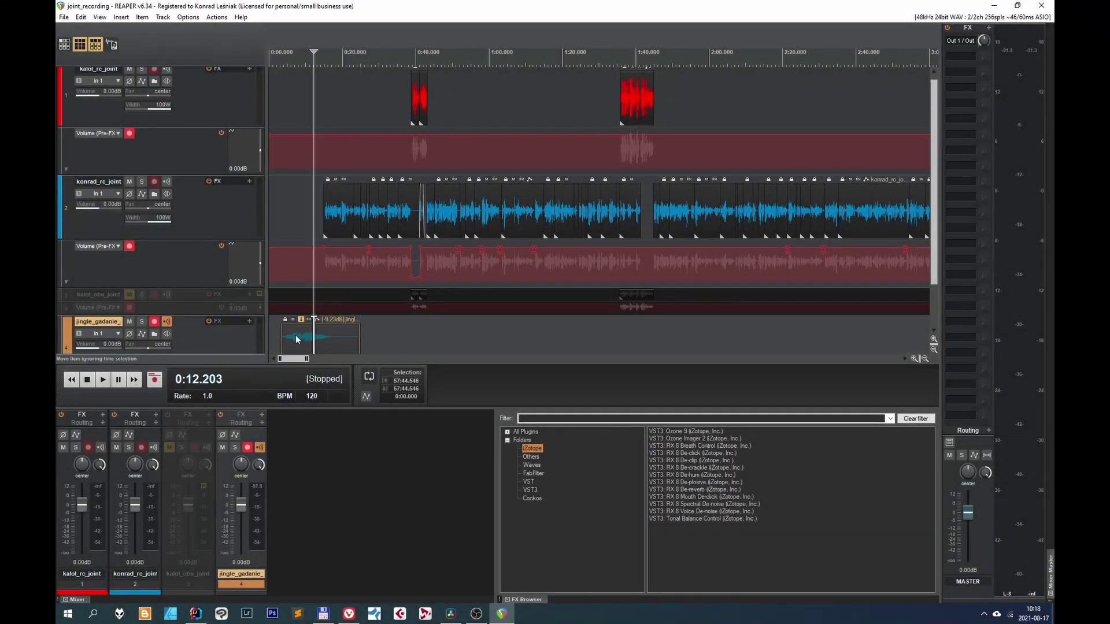
{"action": "left_click", "coordinate": [341, 209]}
{"action": "left_click", "coordinate": [422, 99]}
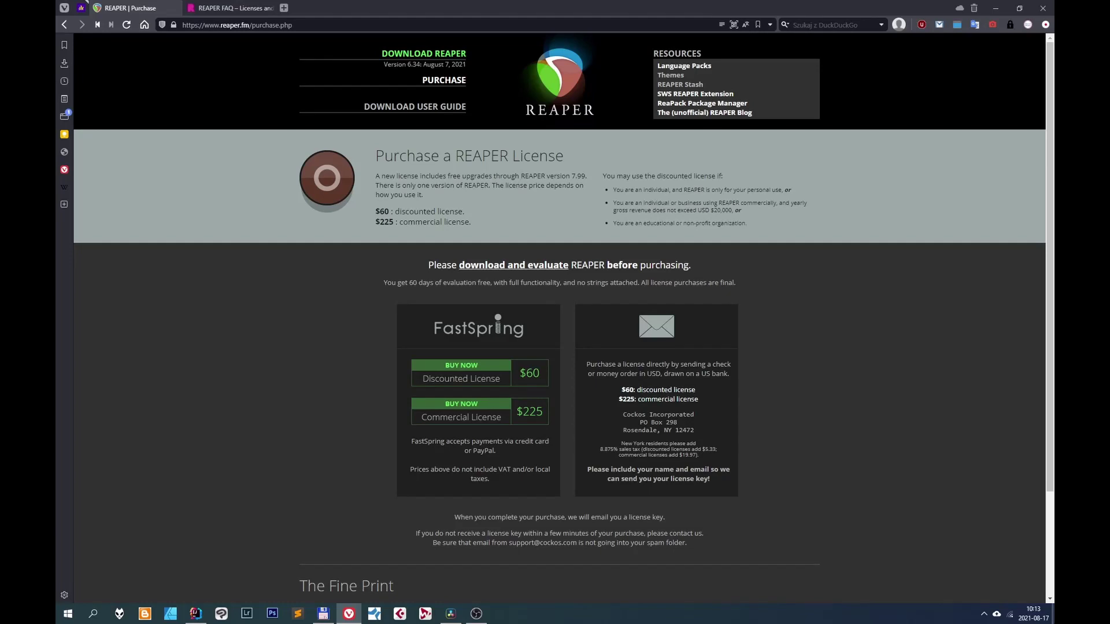
{"action": "key", "text": "ctrl+Tab"}
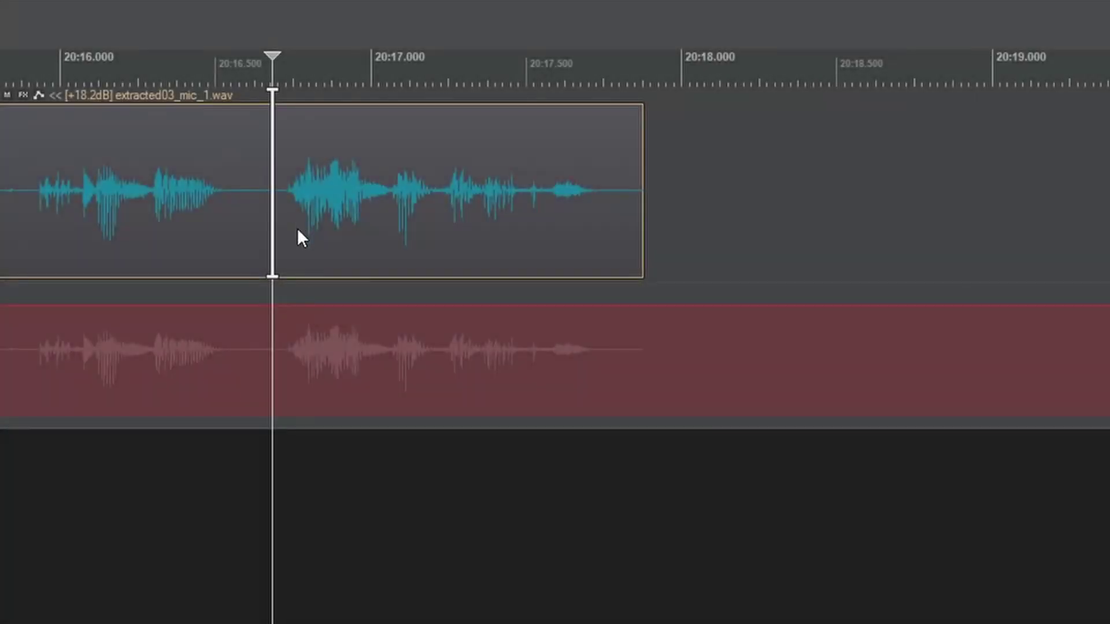
Remove the spoken passage from about 20:15.9 to 20:16.65 in extracted03_mic_1.wav, closing the gap
{"action": "left_click_drag", "start_coordinate": [269, 78], "coordinate": [427, 85]}
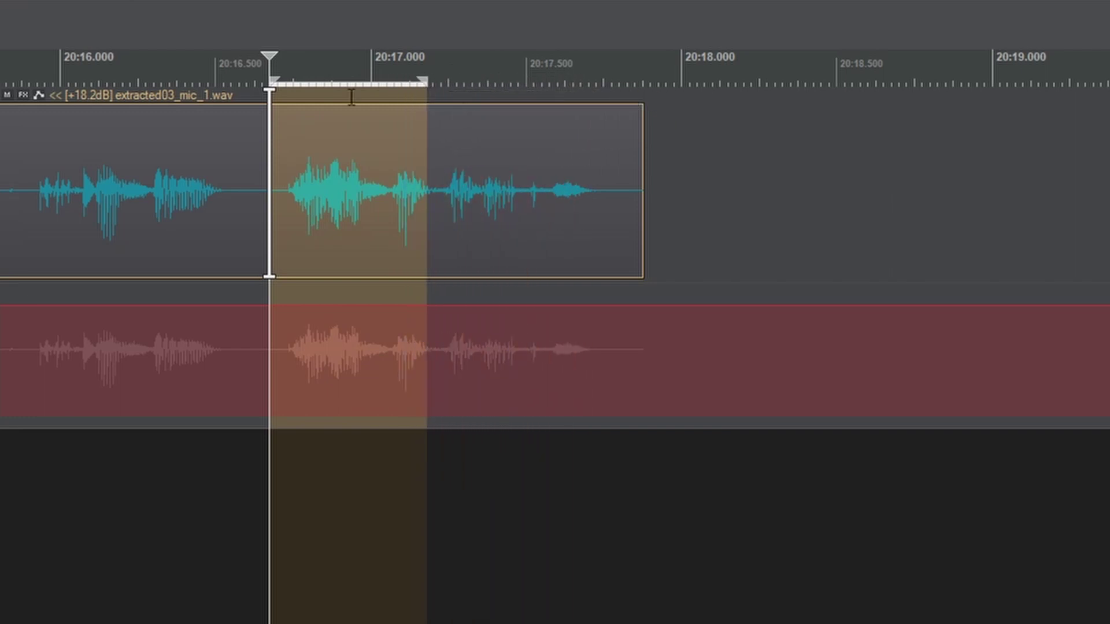
{"action": "left_click", "coordinate": [24, 65]}
{"action": "left_click_drag", "start_coordinate": [24, 65], "coordinate": [265, 81]}
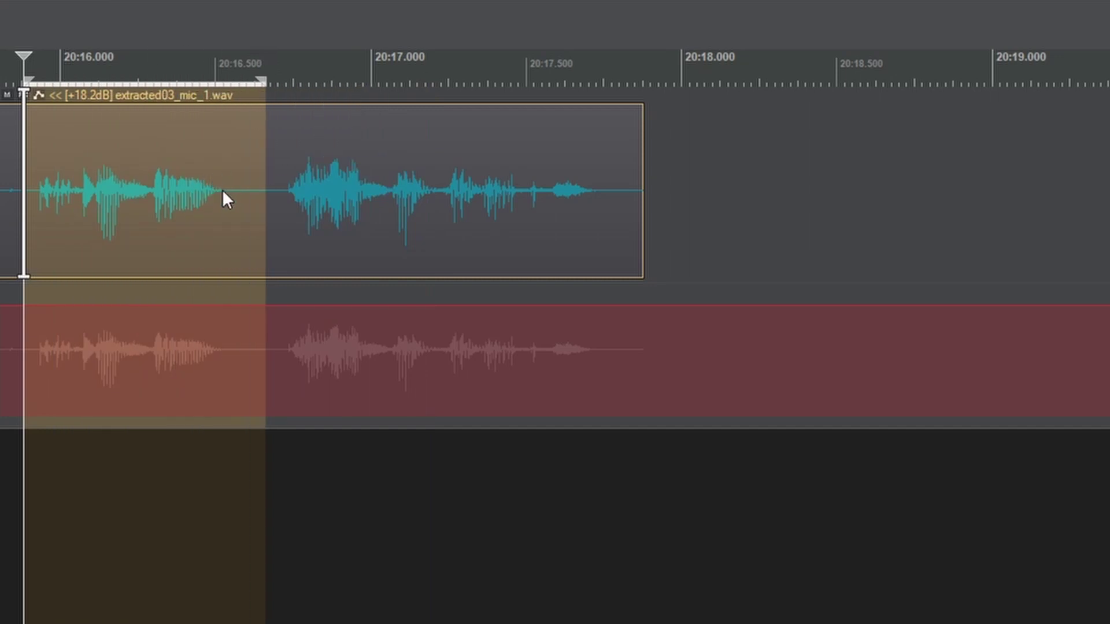
{"action": "key", "text": "Delete"}
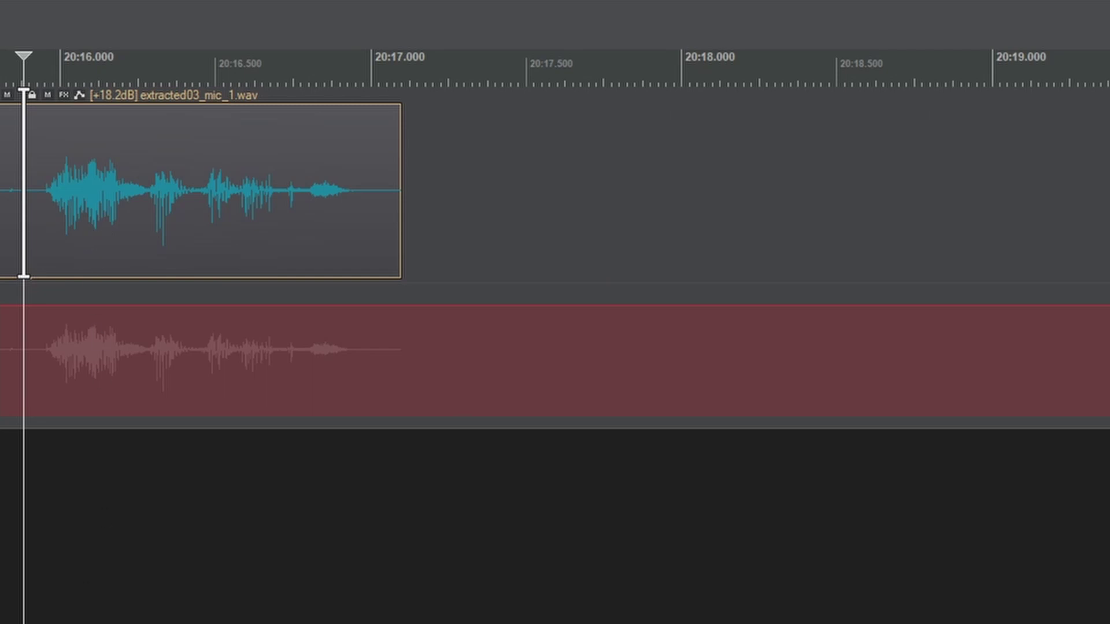
Shift the clip after the cut about 0.7 s later and adjust the facing clip edges to close the gap
{"action": "scroll", "coordinate": [555, 243], "scroll_direction": "left", "scroll_amount": 4}
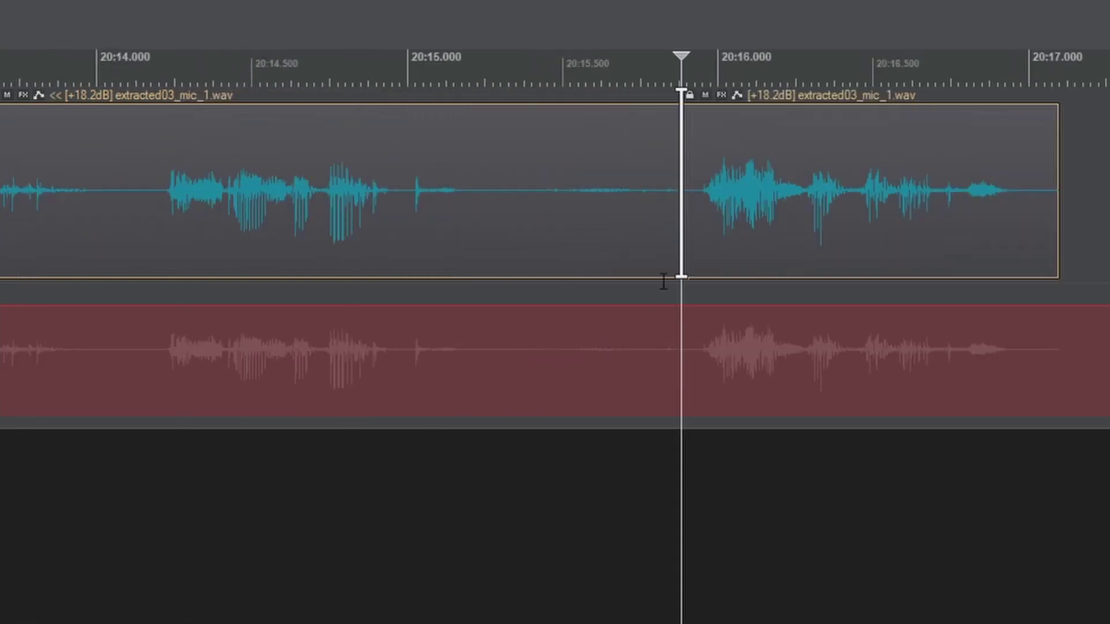
{"action": "left_click", "coordinate": [750, 221]}
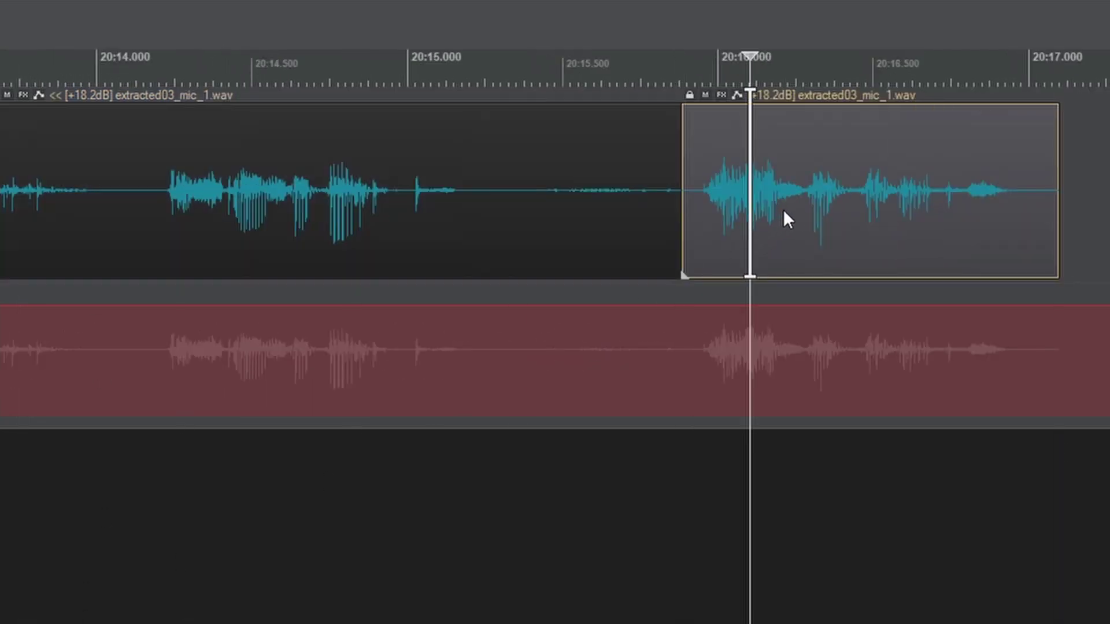
{"action": "left_click_drag", "start_coordinate": [782, 212], "coordinate": [911, 204]}
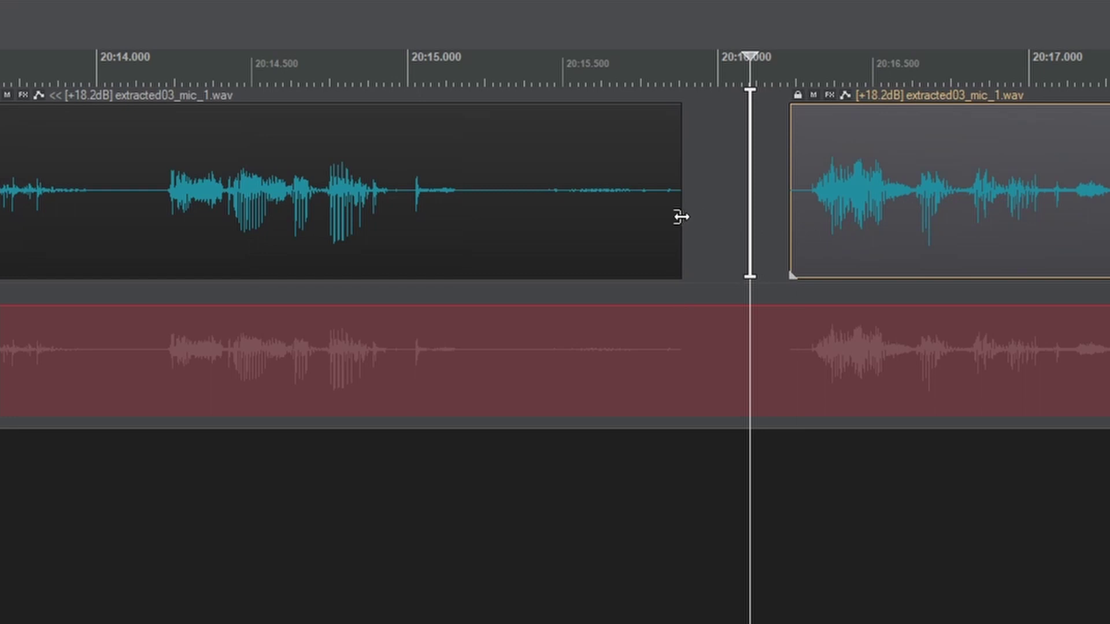
{"action": "left_click_drag", "start_coordinate": [839, 218], "coordinate": [954, 218]}
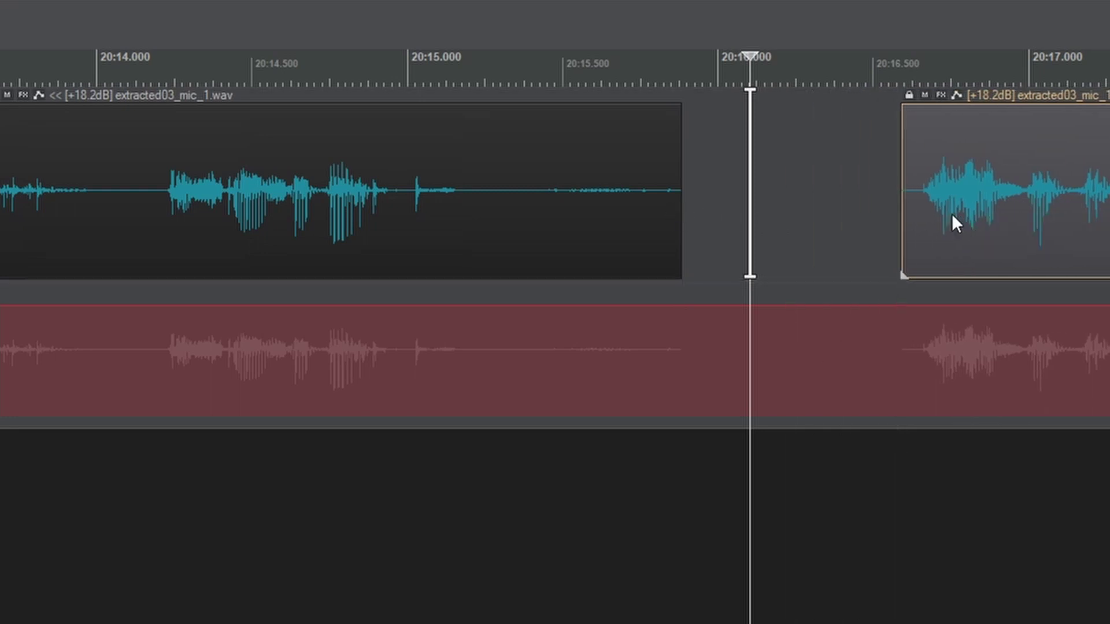
{"action": "mouse_move", "coordinate": [677, 220]}
{"action": "left_mouse_down"}
{"action": "mouse_move", "coordinate": [857, 220]}
{"action": "mouse_move", "coordinate": [688, 229]}
{"action": "left_mouse_up"}
{"action": "left_click_drag", "start_coordinate": [906, 218], "coordinate": [700, 227]}
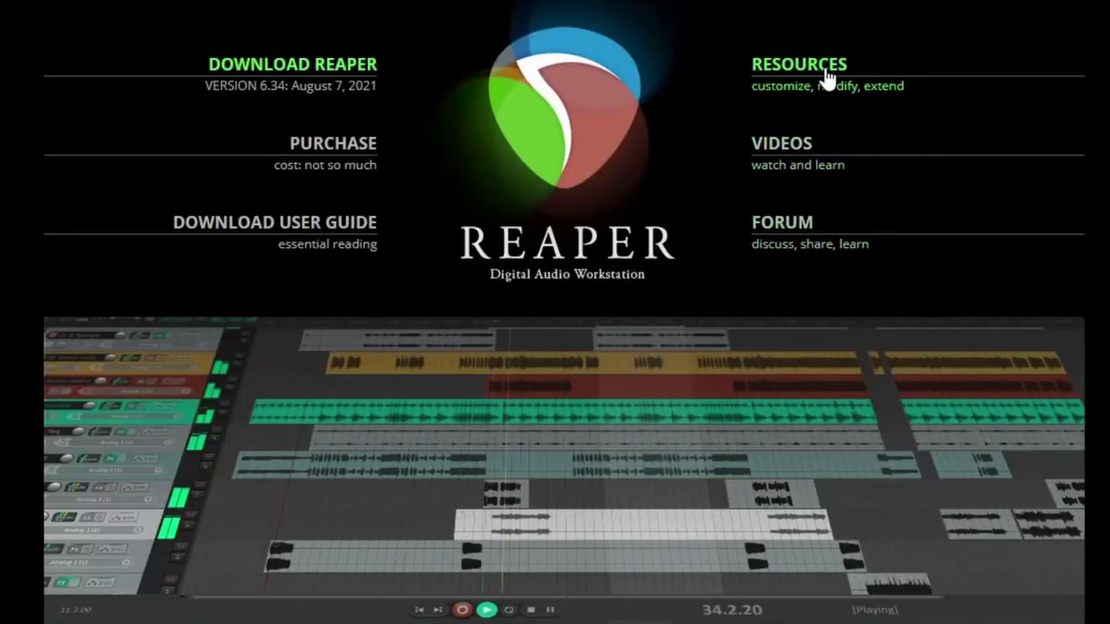
Open the REAPER Stash from the website's resources and log in with the prefilled account details
{"action": "mouse_move", "coordinate": [825, 69]}
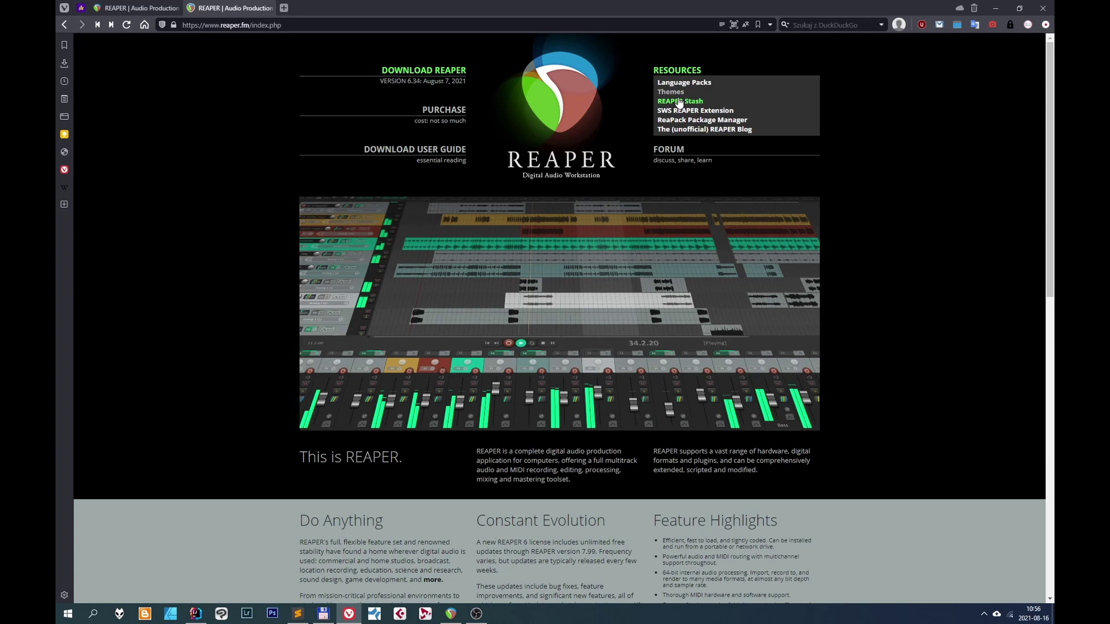
{"action": "left_click", "coordinate": [680, 102]}
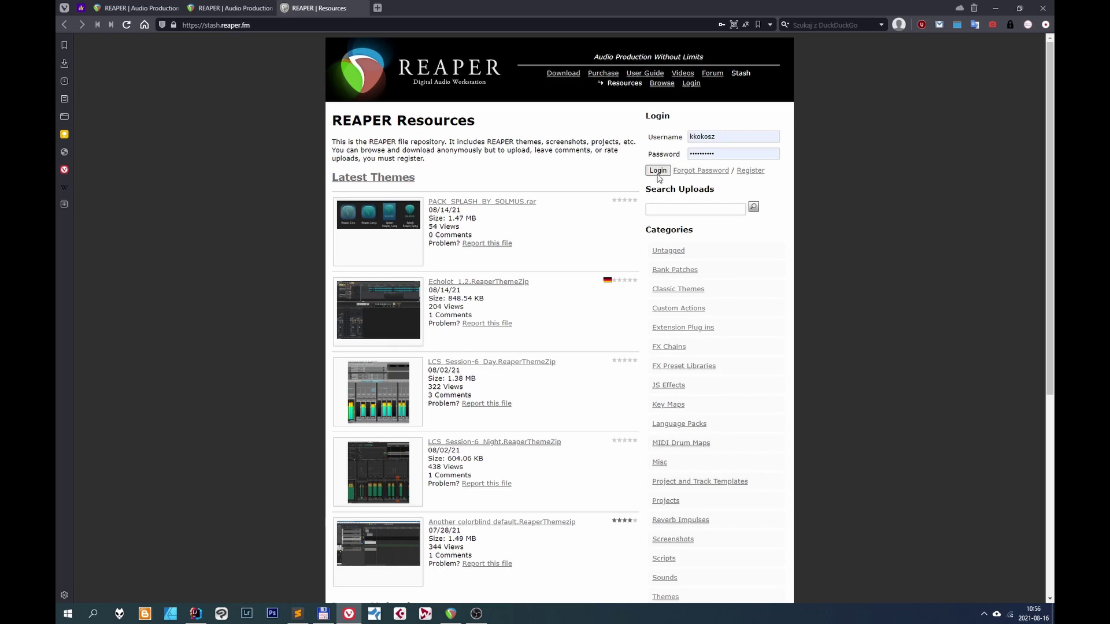
{"action": "left_click", "coordinate": [658, 170]}
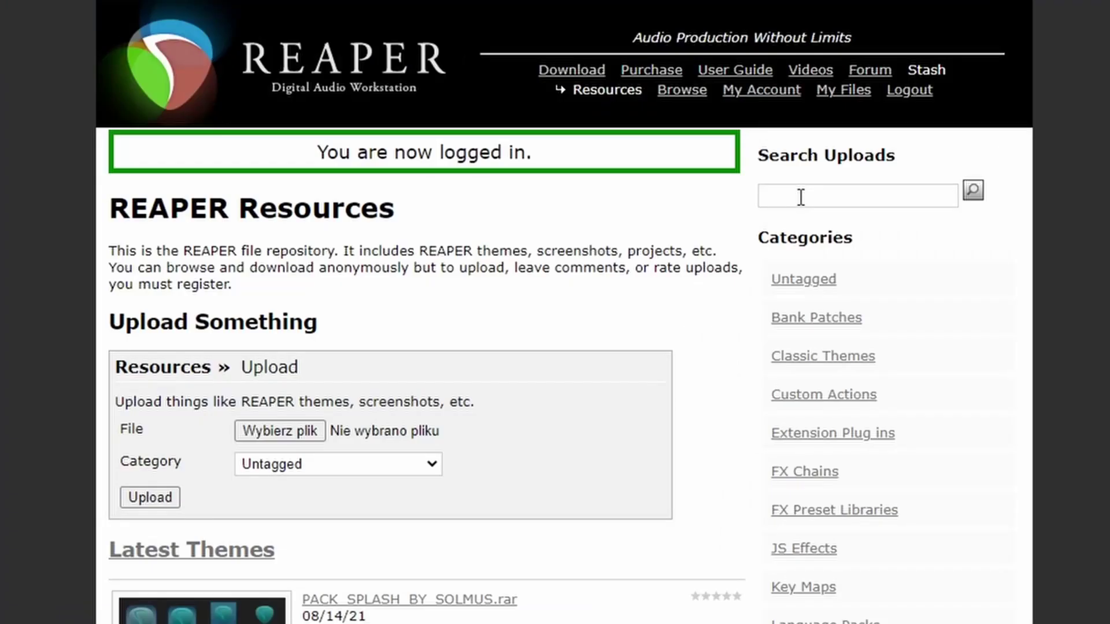
Search the Stash uploads for "dark 4"
{"action": "left_click", "coordinate": [800, 197]}
{"action": "type", "text": "dark 4"}
{"action": "left_click", "coordinate": [799, 241]}
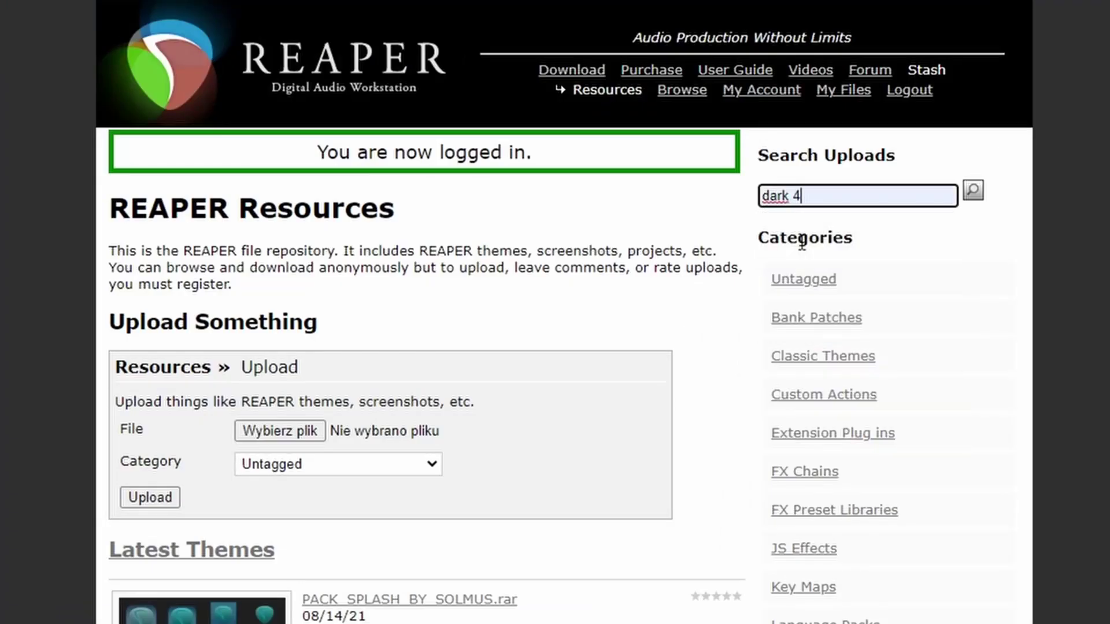
{"action": "left_click", "coordinate": [973, 191]}
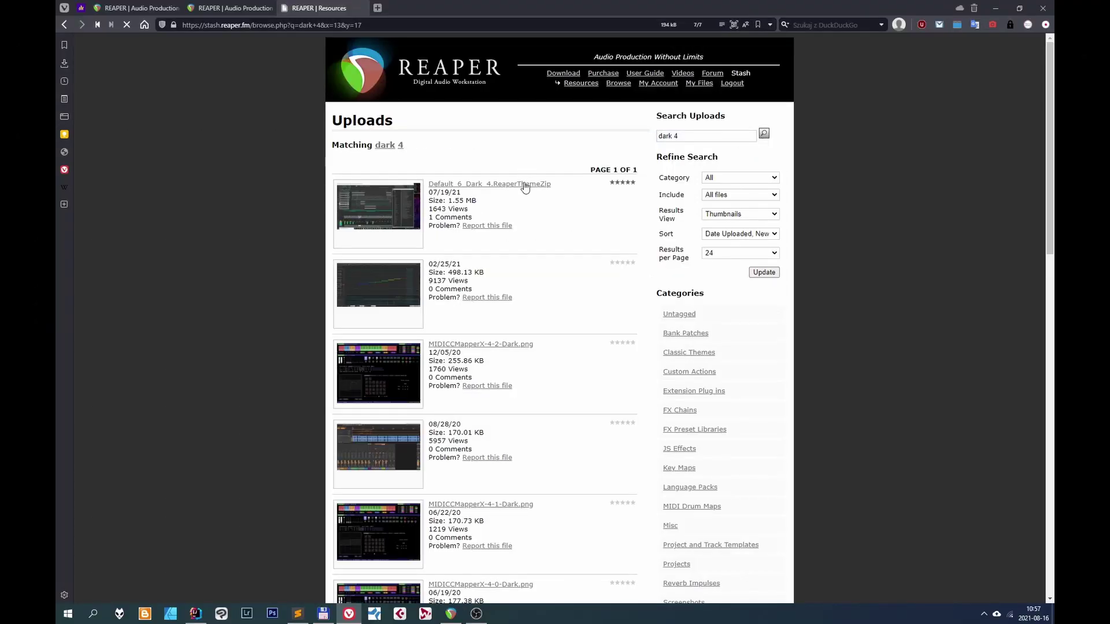
Download the Default_6_Dark_4.ReaperThemeZip theme and open the downloaded file in REAPER to apply it
{"action": "left_click", "coordinate": [524, 185]}
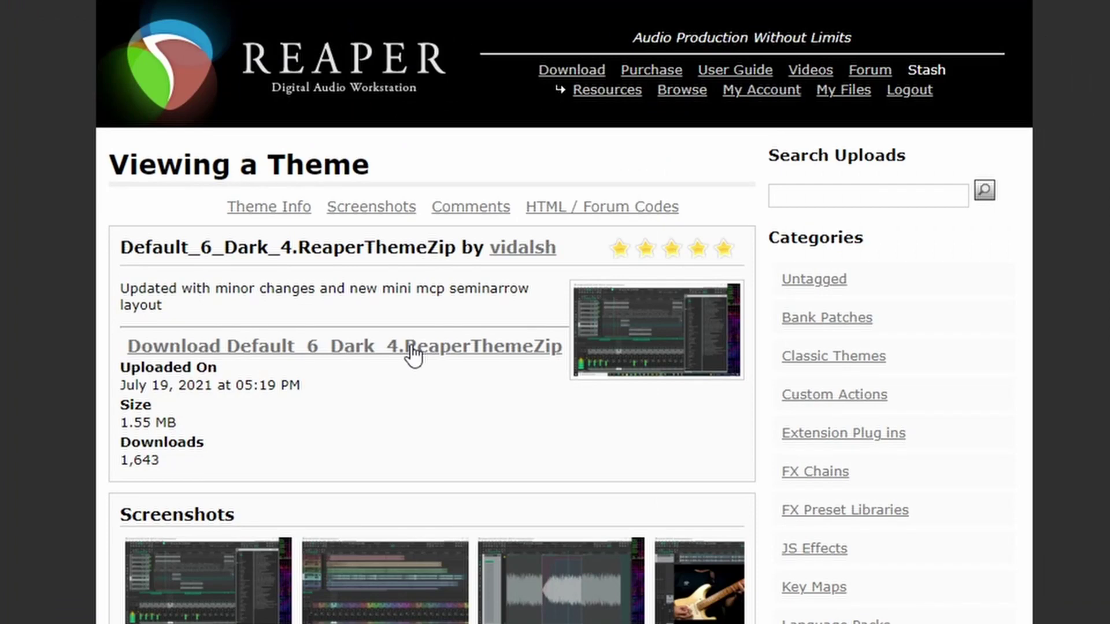
{"action": "left_click", "coordinate": [413, 347]}
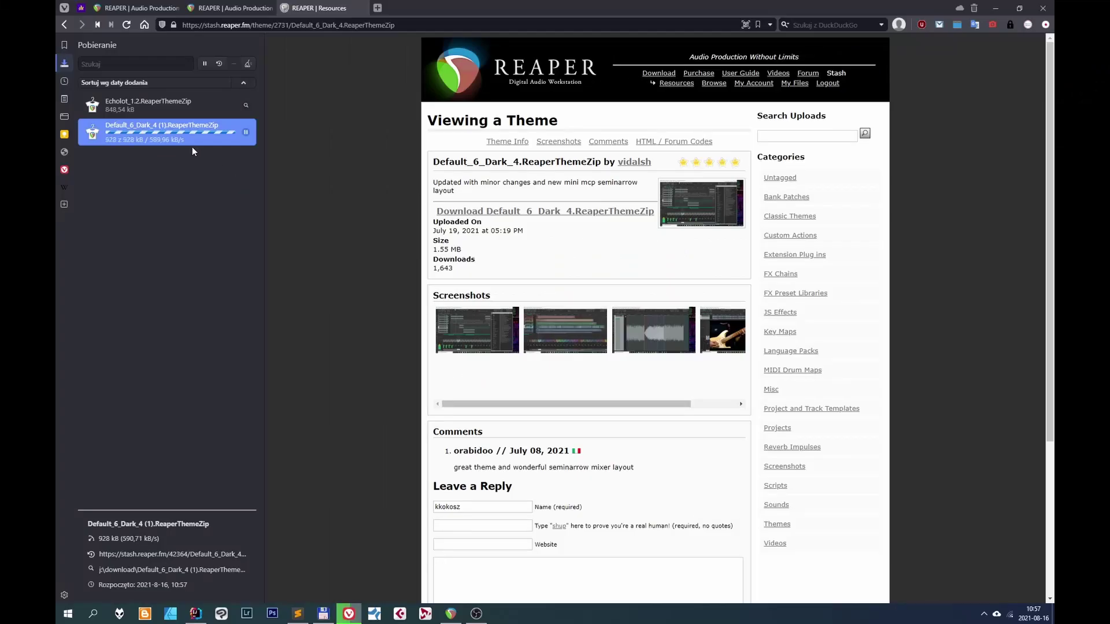
{"action": "double_click", "coordinate": [153, 131]}
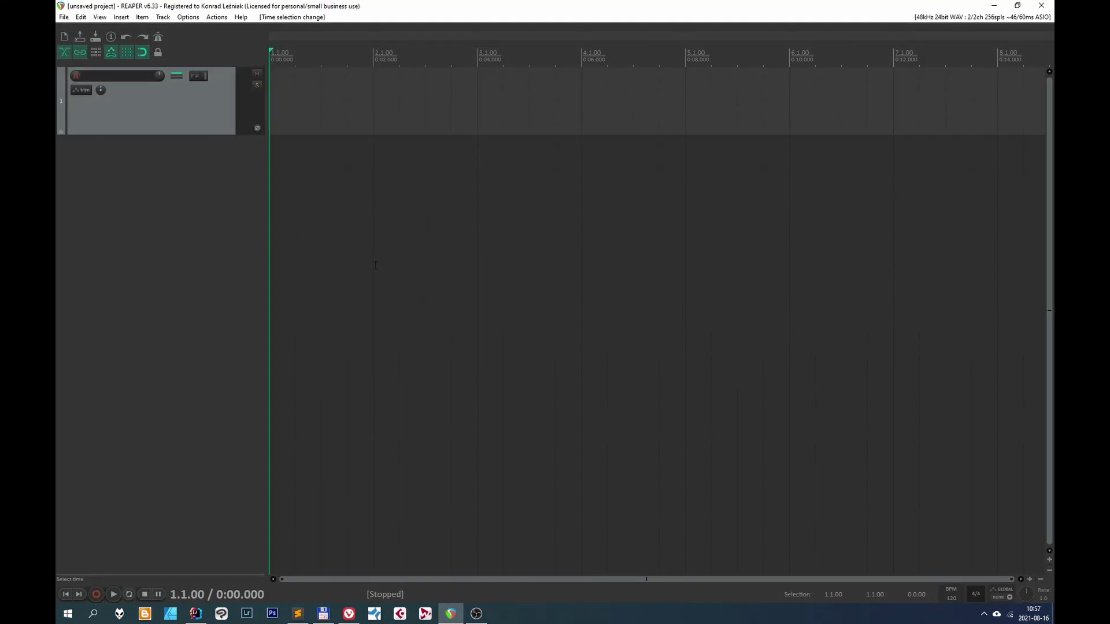
Switch REAPER's theme to Echolot_1.2
{"action": "left_click", "coordinate": [193, 19]}
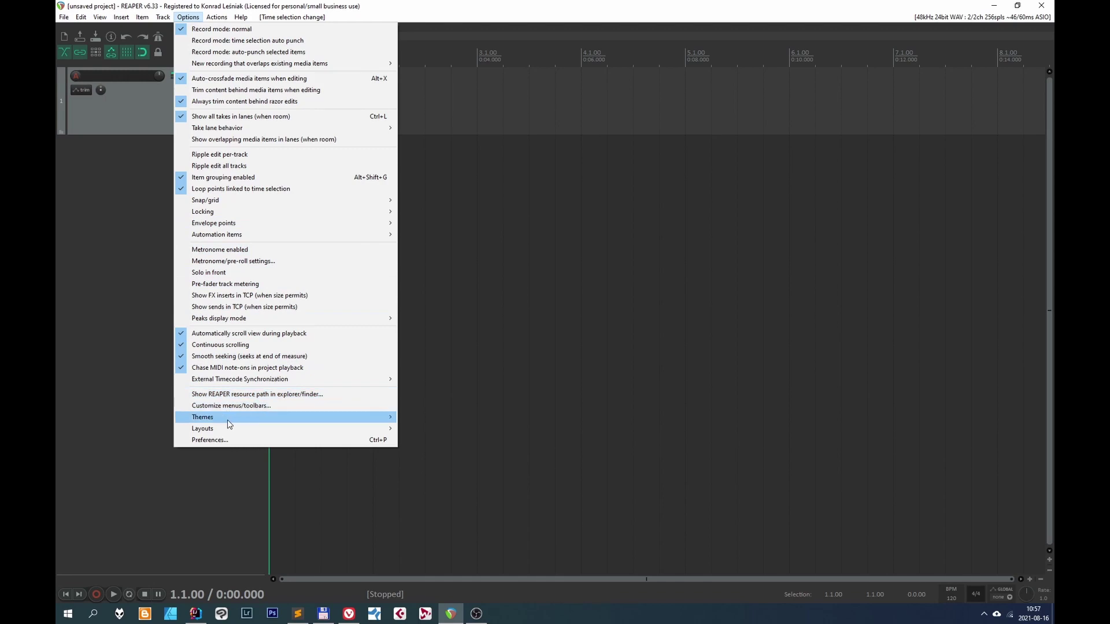
{"action": "mouse_move", "coordinate": [228, 419]}
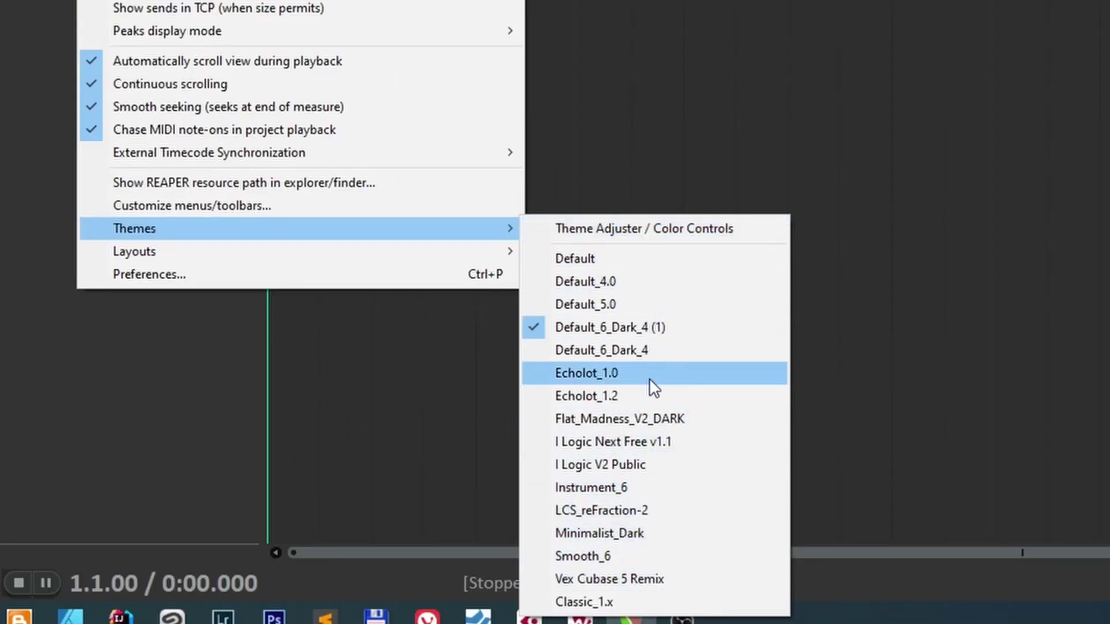
{"action": "left_click", "coordinate": [649, 394]}
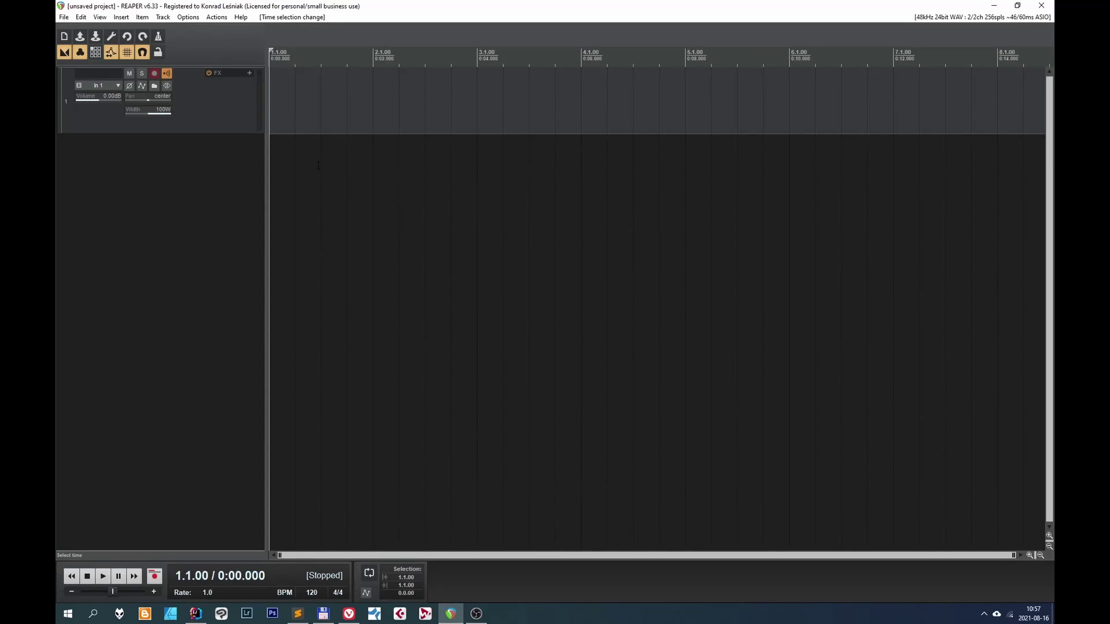
Set the timeline ruler's time unit to Minutes:Seconds
{"action": "right_click", "coordinate": [634, 59]}
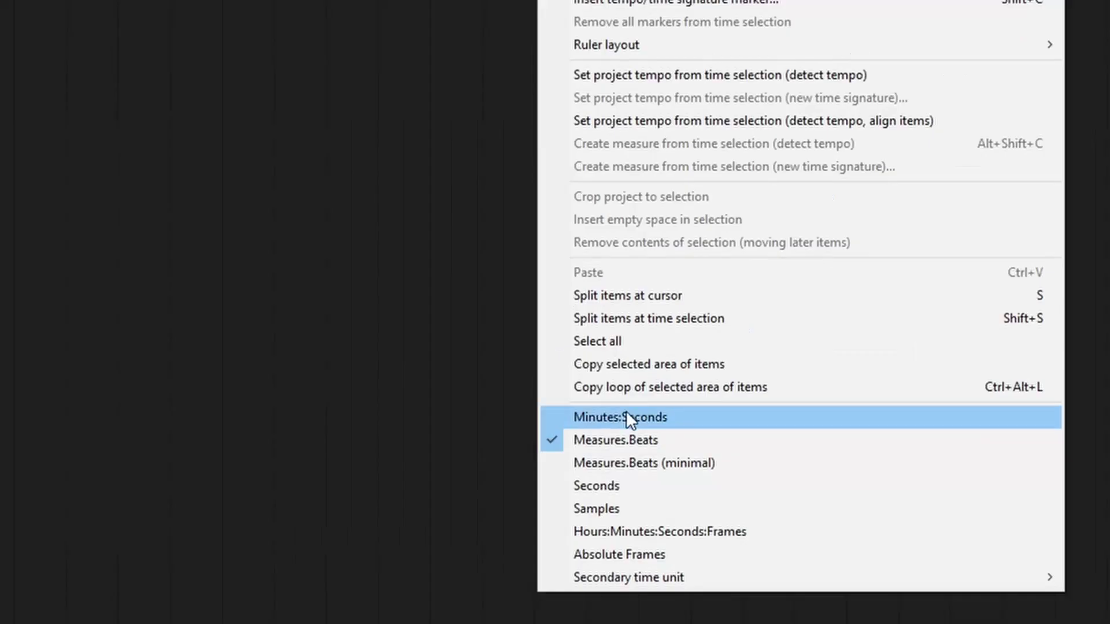
{"action": "left_click", "coordinate": [626, 414]}
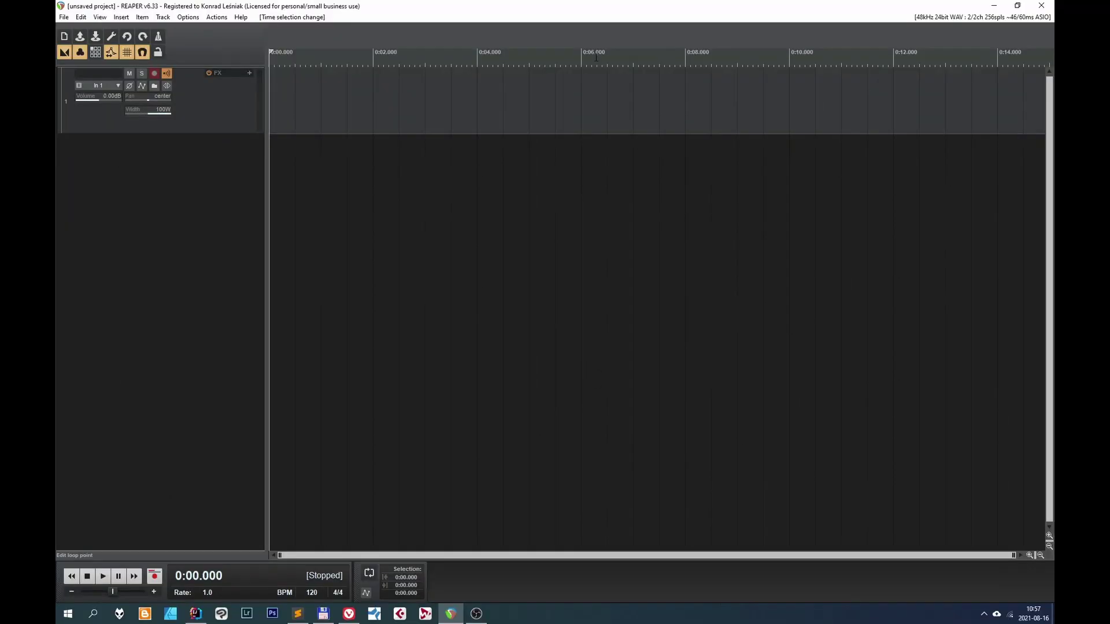
Try a short time selection starting at 0:04.000 and disable grid lines and snapping
{"action": "left_click_drag", "start_coordinate": [477, 60], "coordinate": [502, 67]}
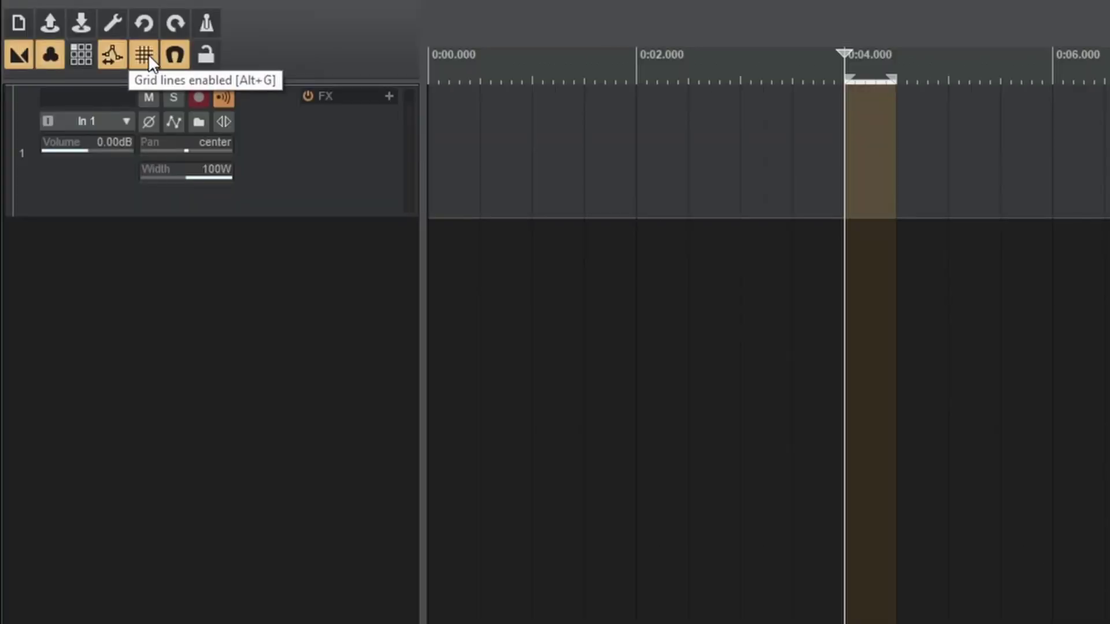
{"action": "left_click", "coordinate": [148, 54]}
{"action": "left_click", "coordinate": [173, 55]}
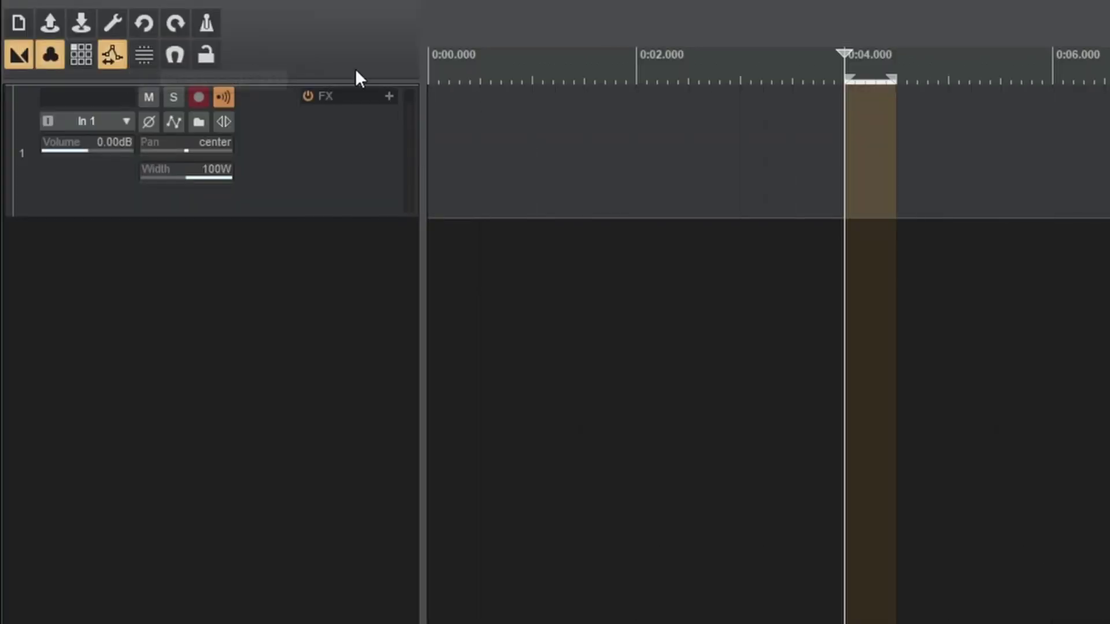
Mark a time selection from about 4.89 s to 7.13 s and place the edit cursor on track 1 at about 4.17 s
{"action": "left_click", "coordinate": [930, 69]}
{"action": "left_click_drag", "start_coordinate": [523, 58], "coordinate": [639, 53]}
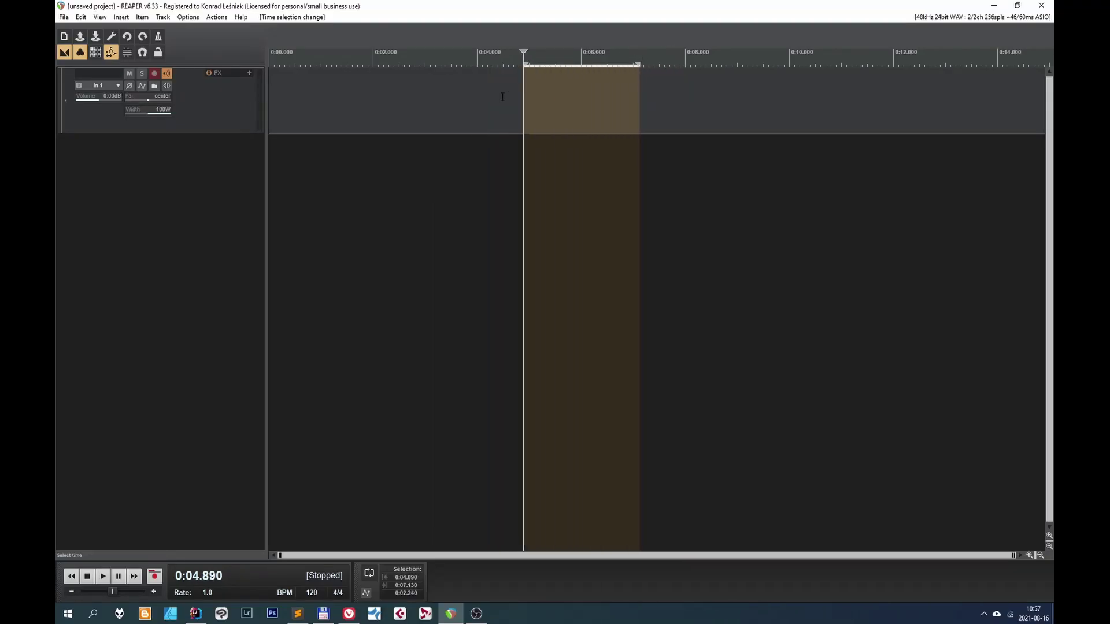
{"action": "left_click", "coordinate": [485, 104]}
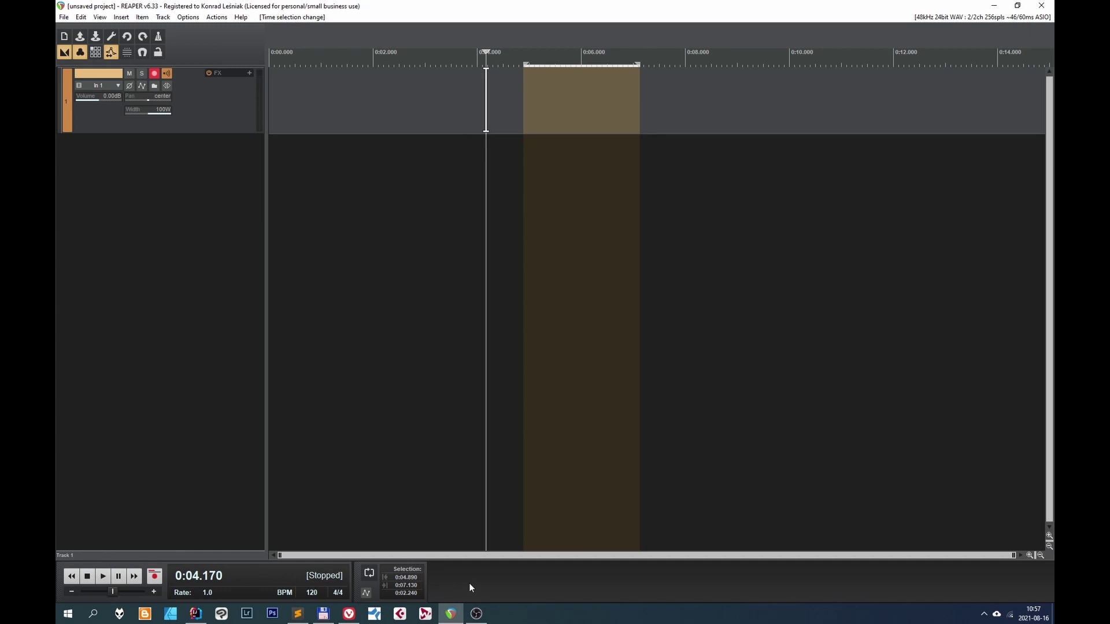
Hide the time signature and playrate control in the transport and center the transport controls
{"action": "right_click", "coordinate": [259, 576]}
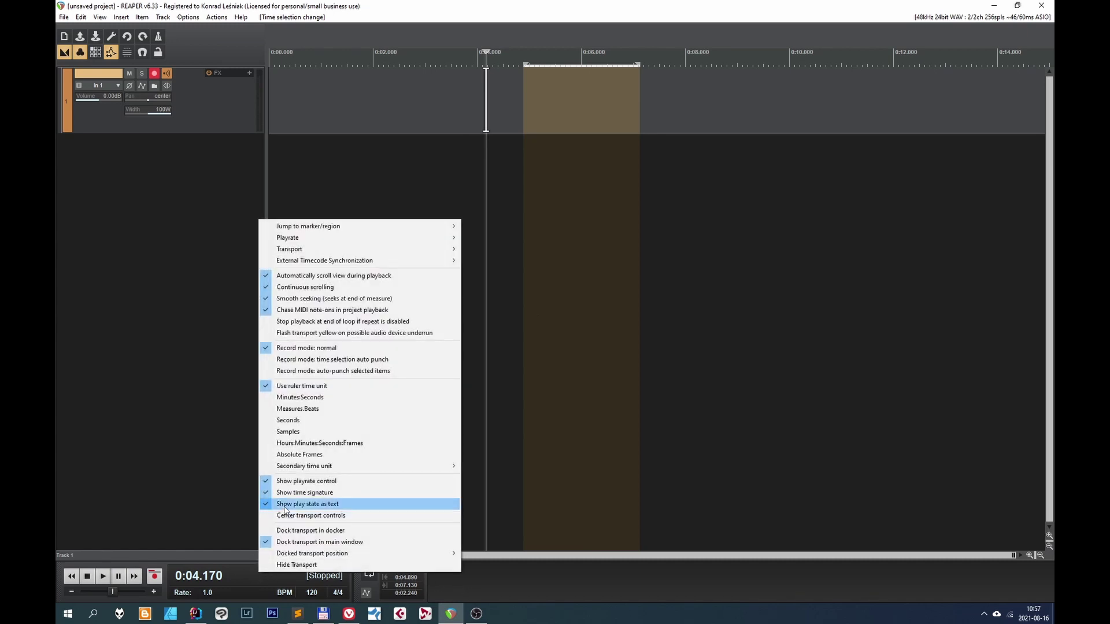
{"action": "left_click", "coordinate": [295, 492]}
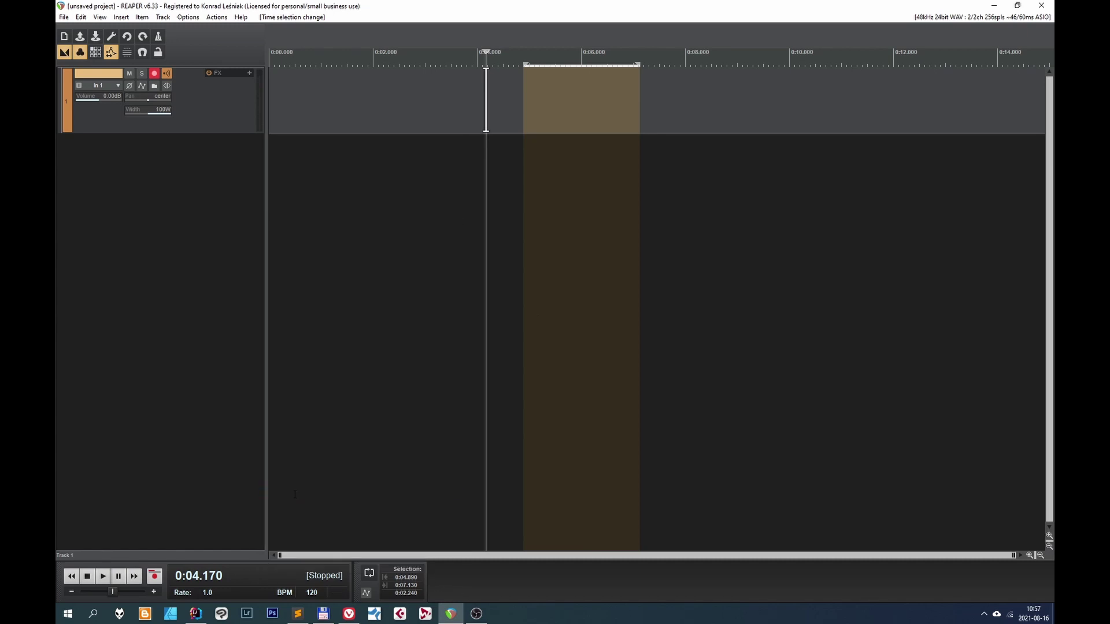
{"action": "right_click", "coordinate": [280, 579]}
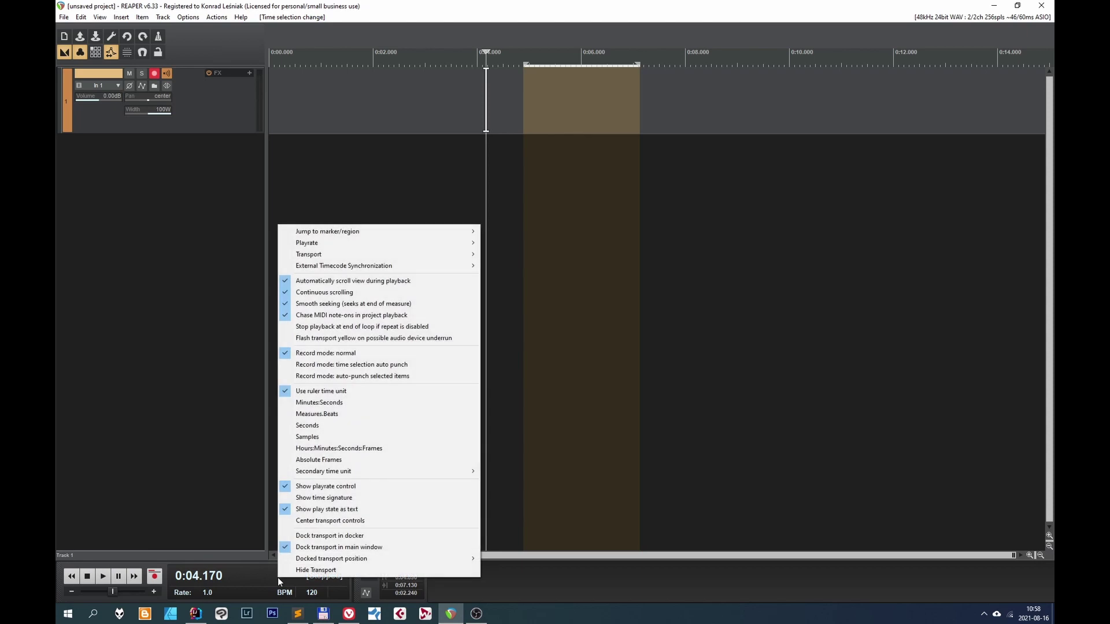
{"action": "left_click", "coordinate": [327, 487]}
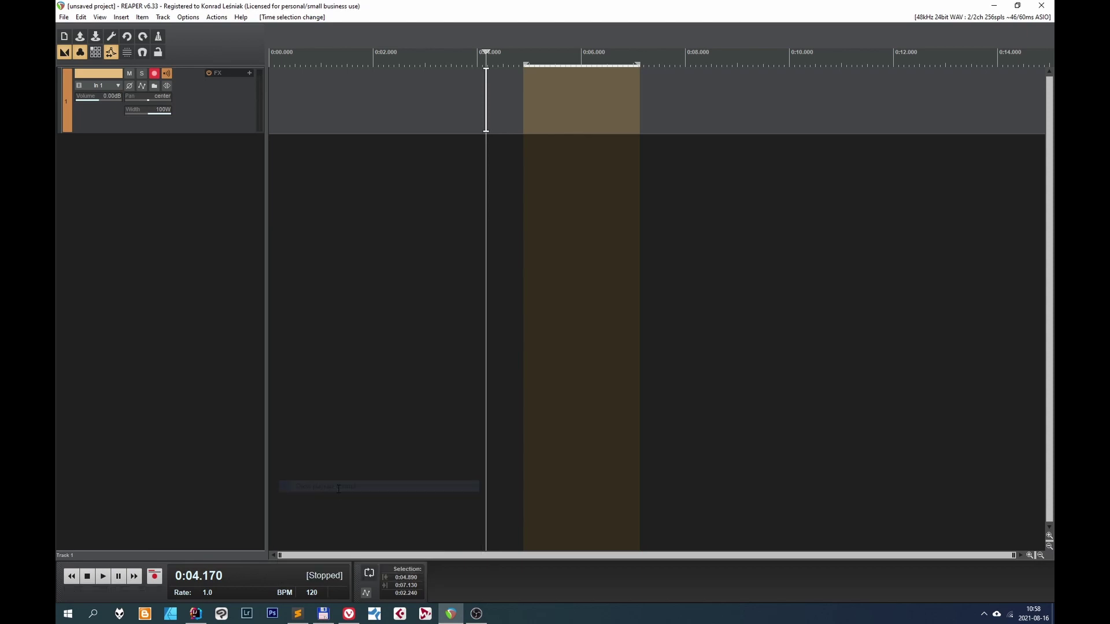
{"action": "right_click", "coordinate": [276, 574]}
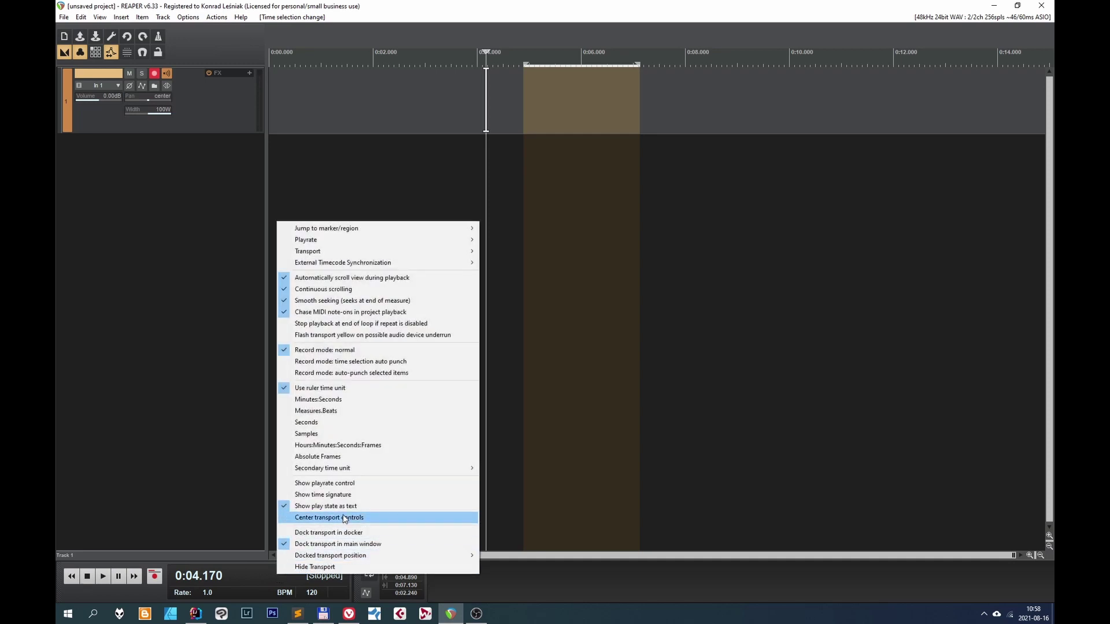
{"action": "left_click", "coordinate": [344, 518]}
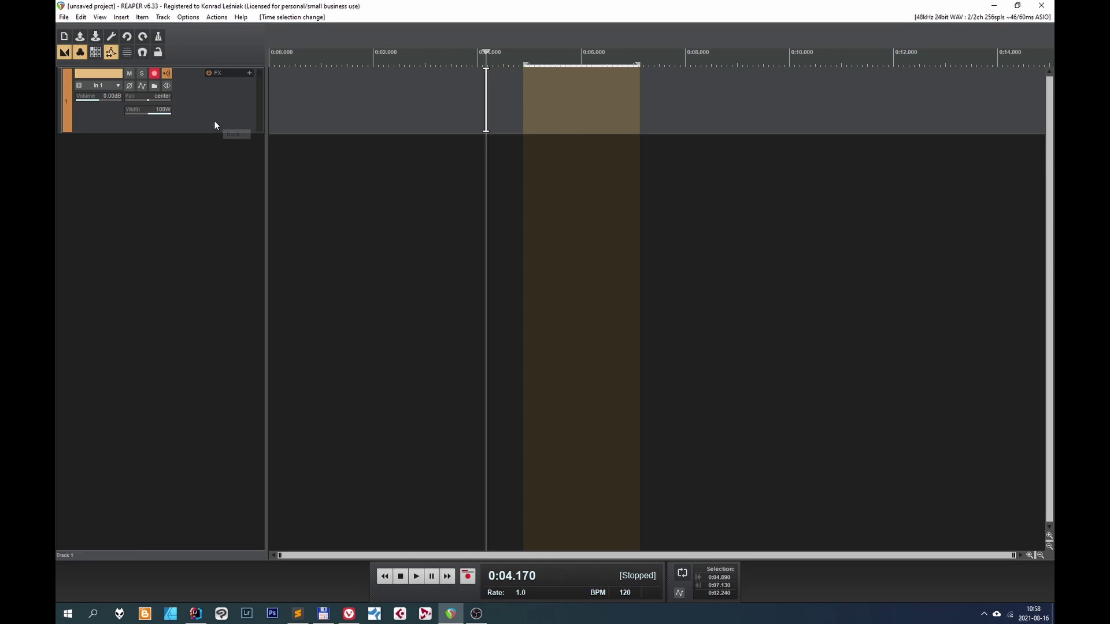
Show the pre-FX volume envelope for track 1 and make its envelope lane taller
{"action": "right_click", "coordinate": [136, 125]}
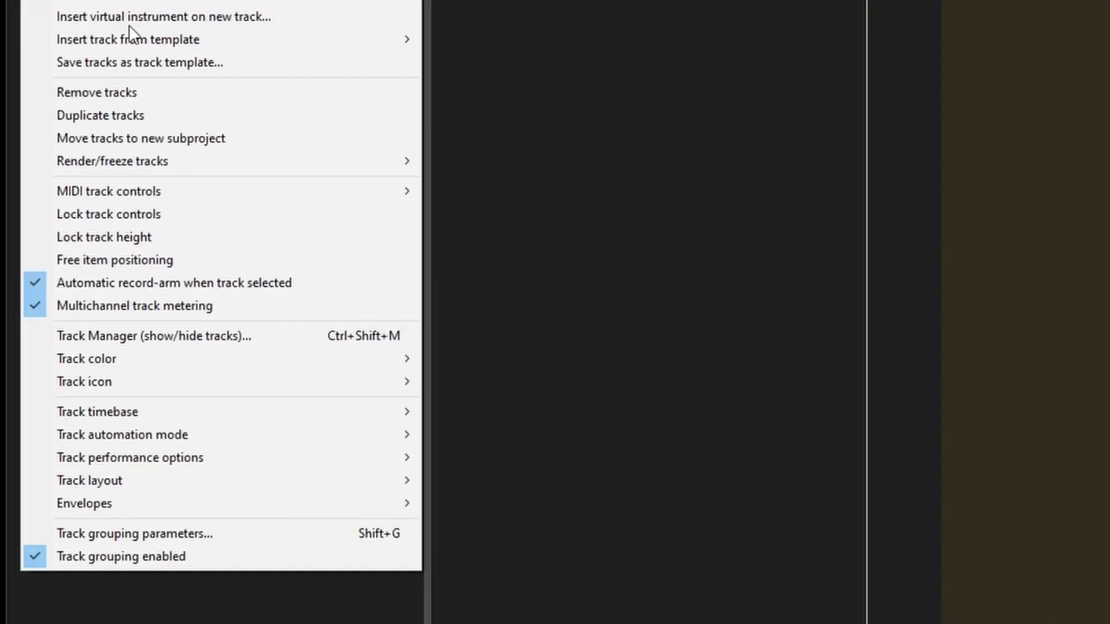
{"action": "mouse_move", "coordinate": [112, 508]}
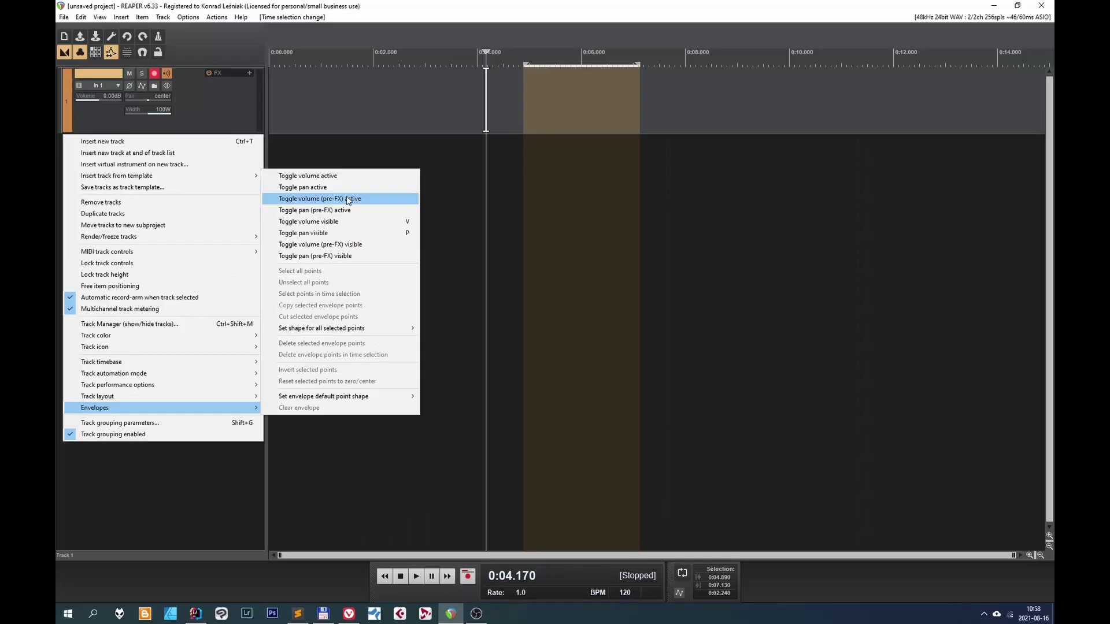
{"action": "left_click", "coordinate": [587, 85]}
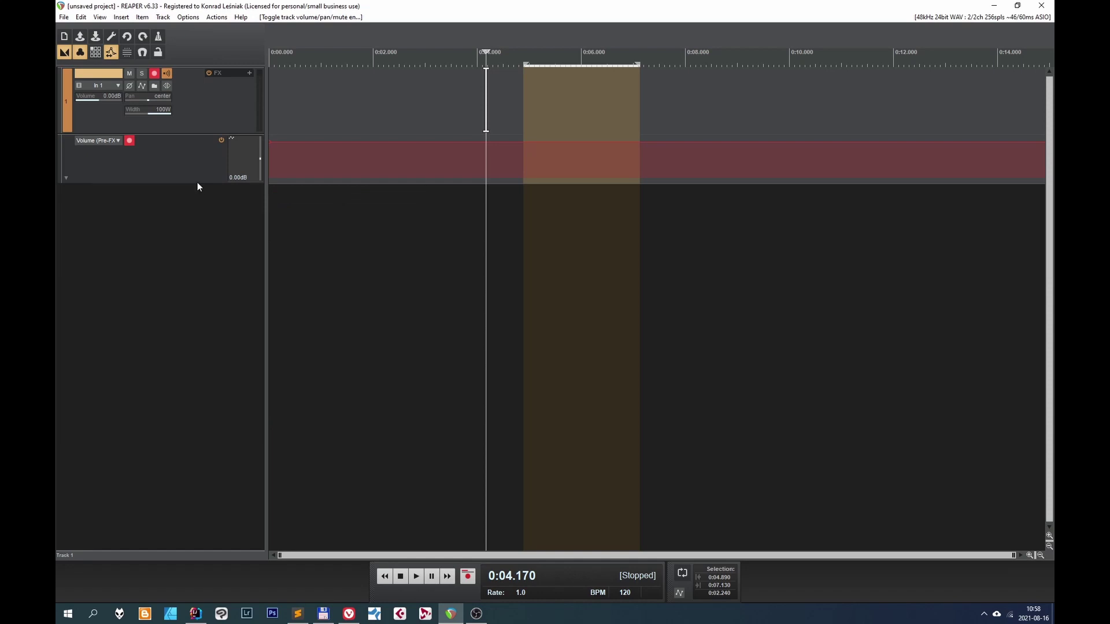
{"action": "left_click_drag", "start_coordinate": [196, 184], "coordinate": [195, 221]}
{"action": "left_click", "coordinate": [168, 284]}
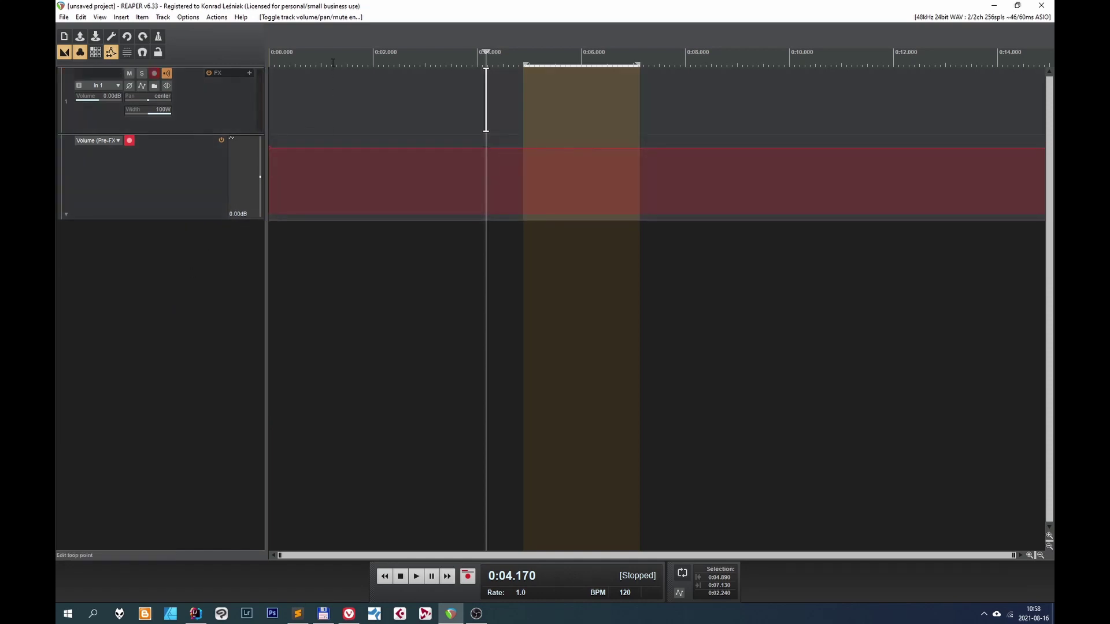
{"action": "left_click", "coordinate": [332, 174]}
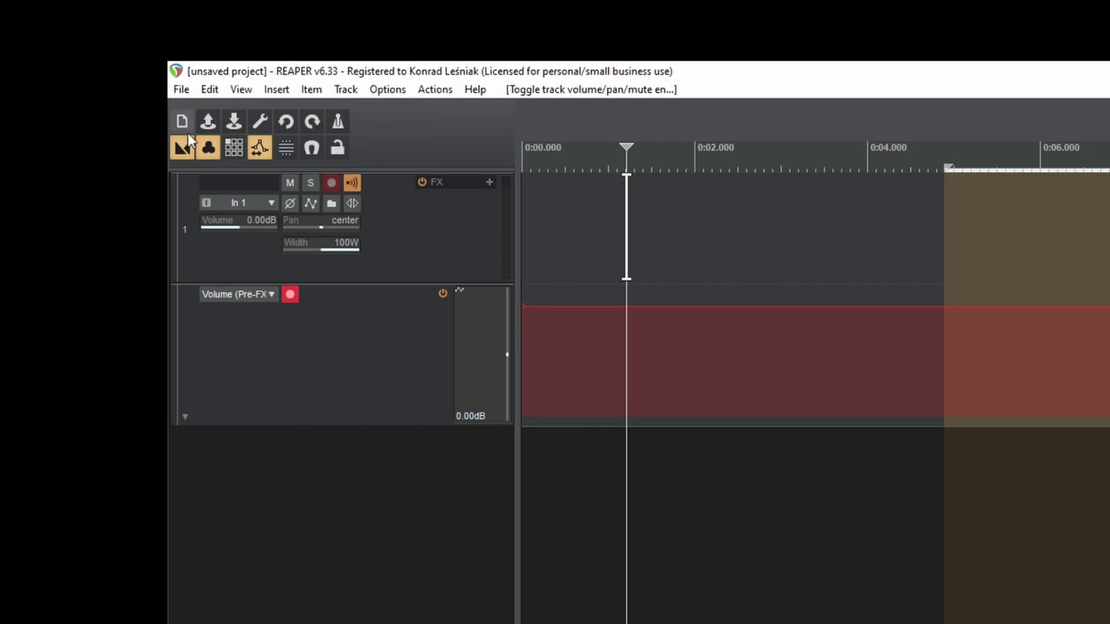
Switch the main toolbar to Toolbar 2
{"action": "right_click", "coordinate": [371, 144]}
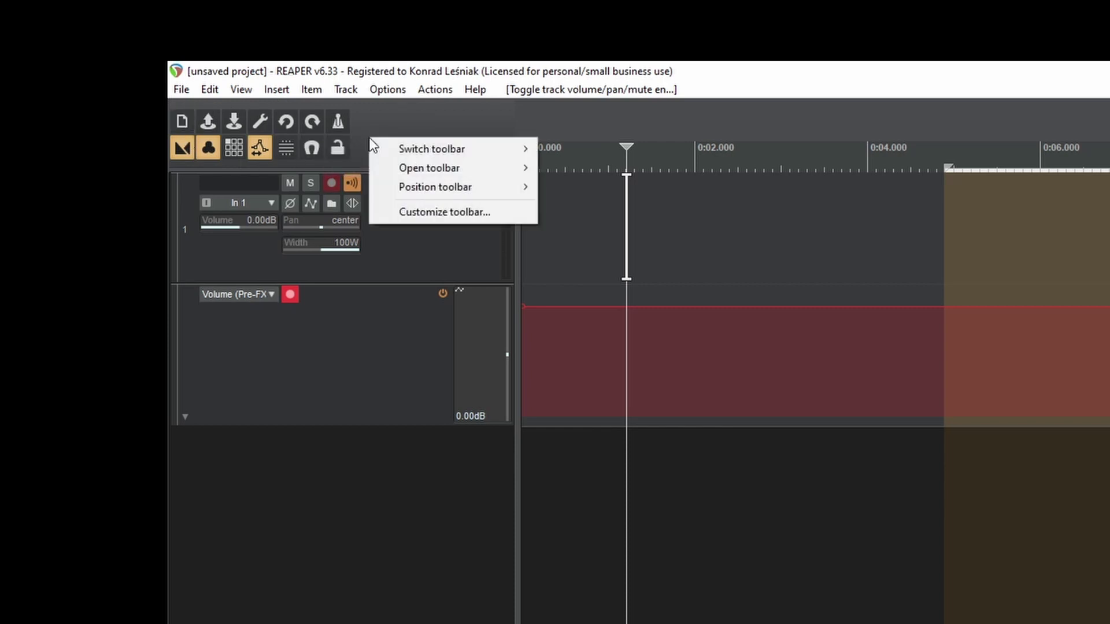
{"action": "mouse_move", "coordinate": [382, 146]}
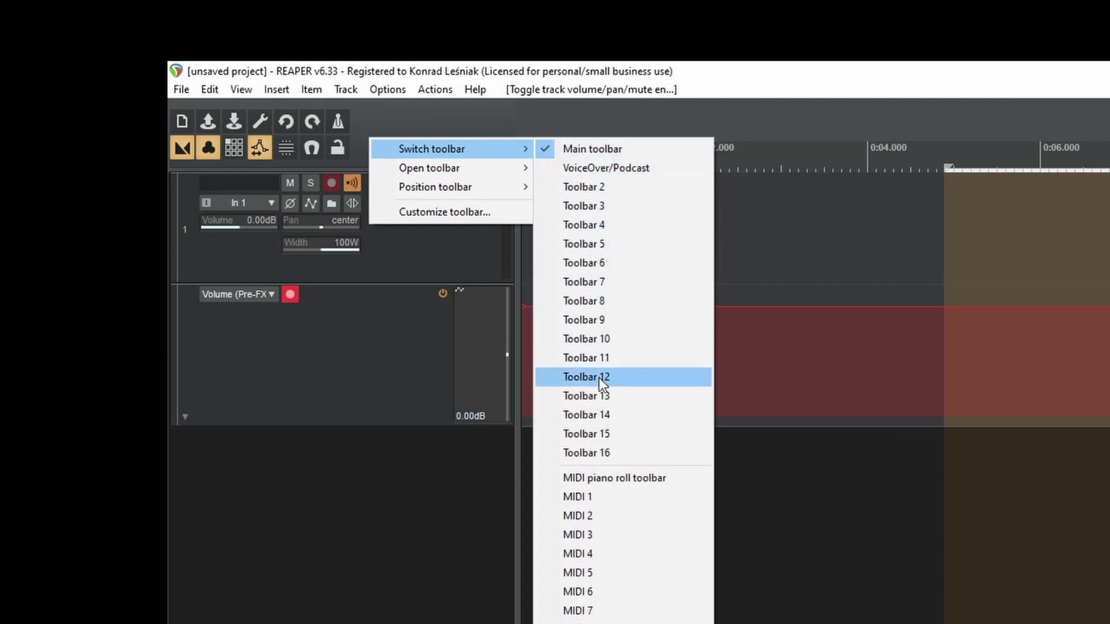
{"action": "left_click", "coordinate": [584, 187]}
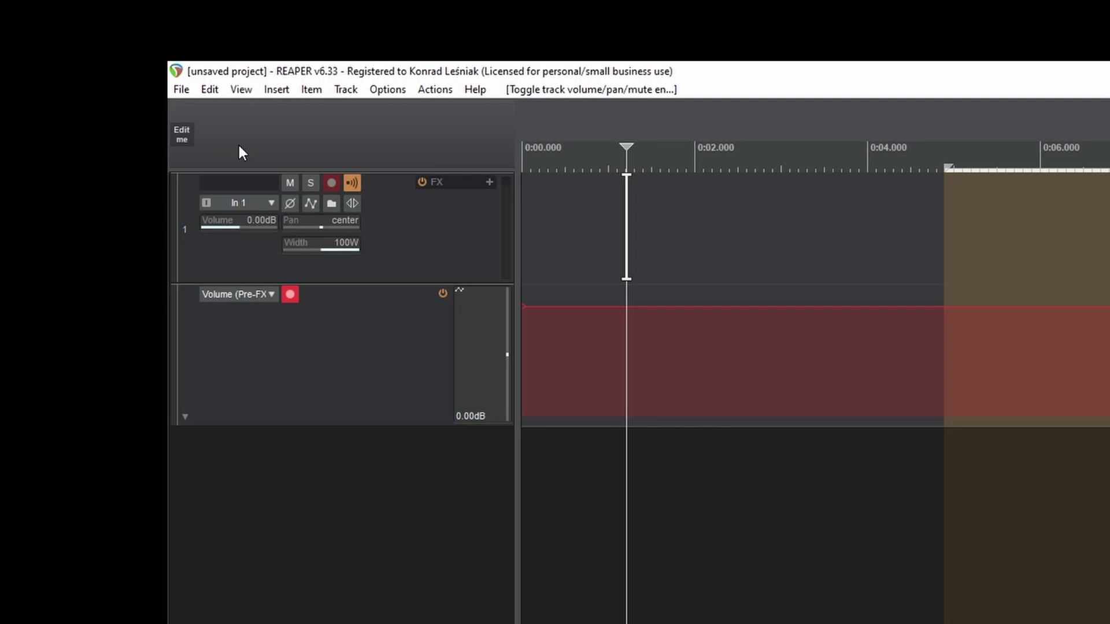
Open Toolbar 2 for customization and remove its "Edit me" placeholder entry
{"action": "left_click", "coordinate": [188, 141]}
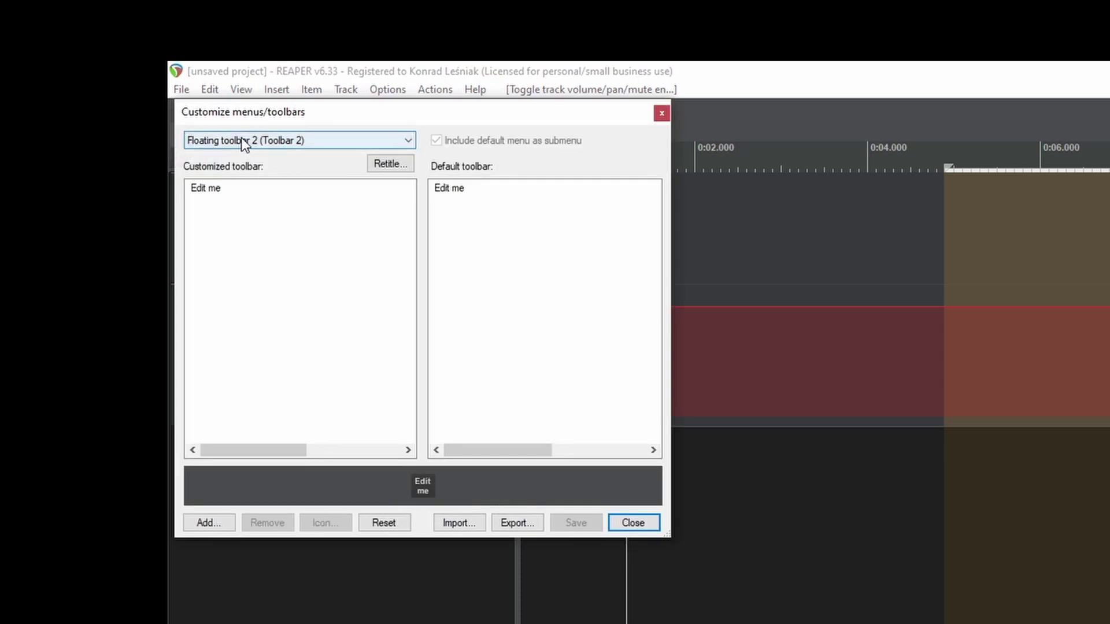
{"action": "left_click_drag", "start_coordinate": [265, 109], "coordinate": [647, 286]}
{"action": "left_click", "coordinate": [590, 361]}
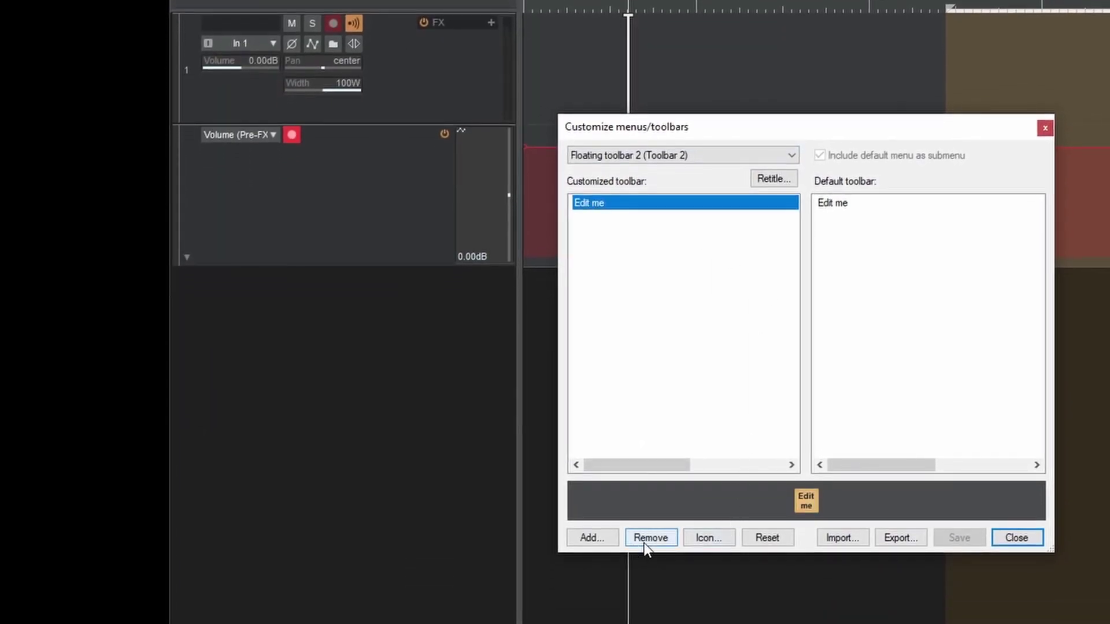
{"action": "left_click", "coordinate": [647, 538]}
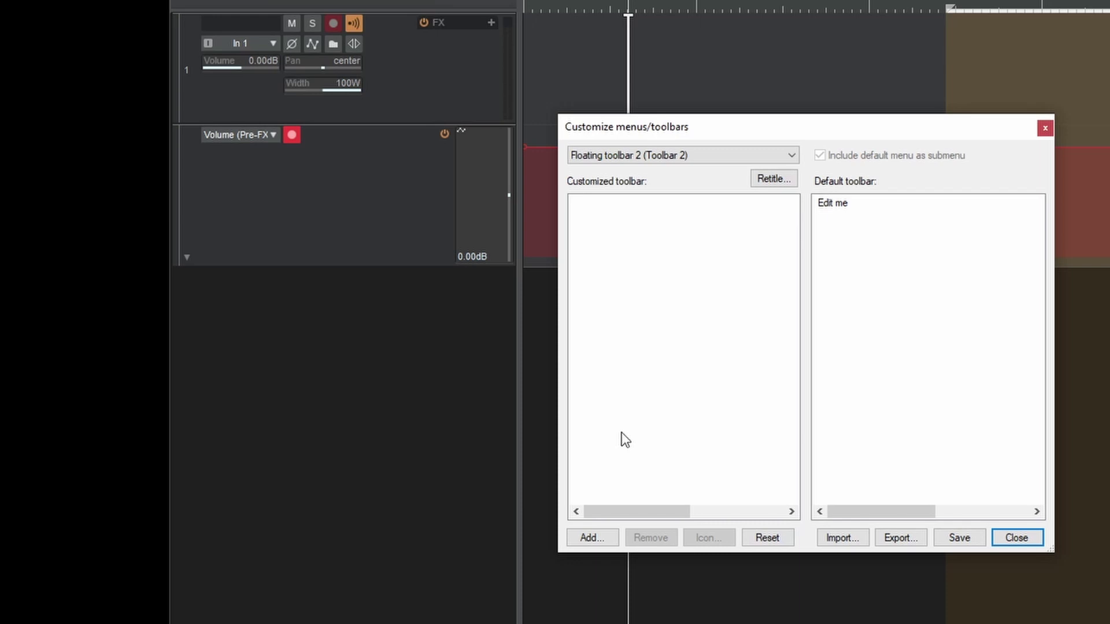
Find the ripple actions and add "Options: Cycle ripple editing mode" to Toolbar 2
{"action": "left_click", "coordinate": [590, 538]}
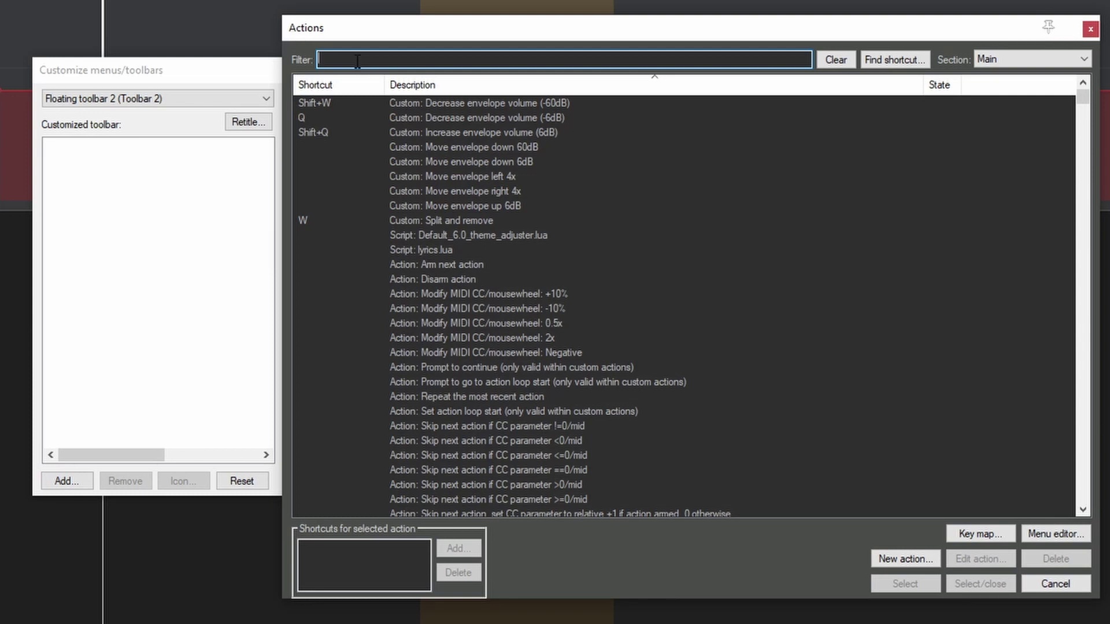
{"action": "type", "text": "rippl"}
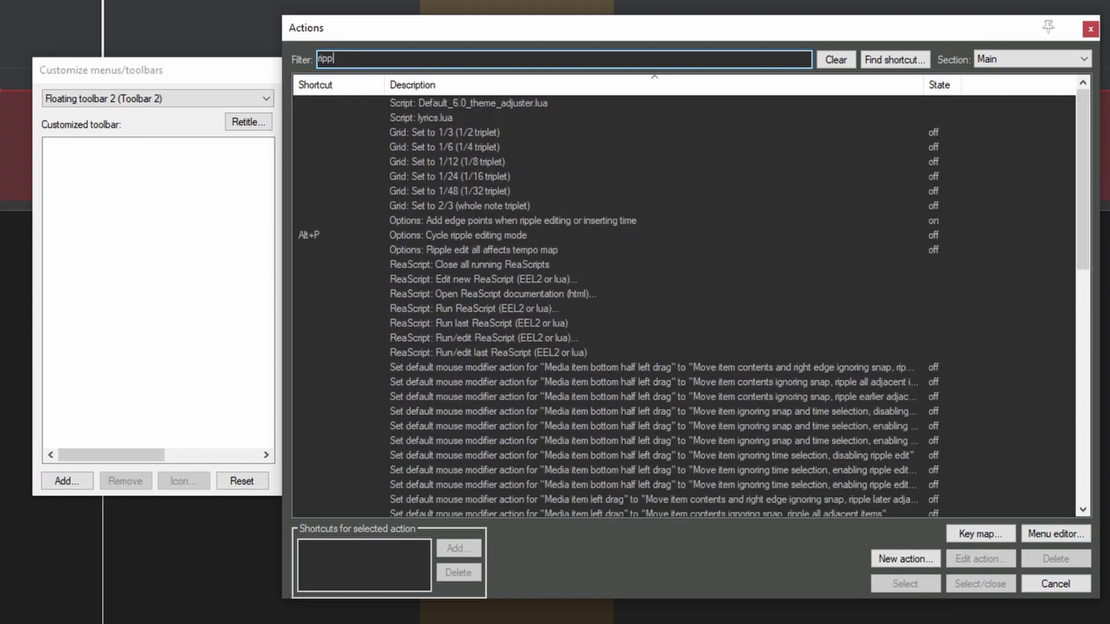
{"action": "type", "text": "e"}
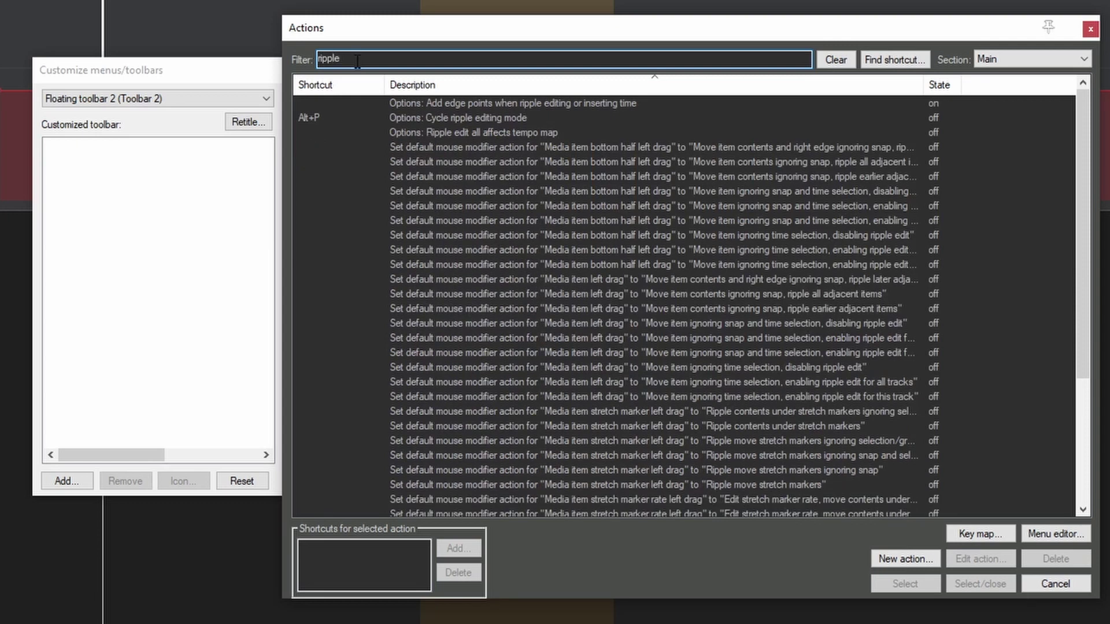
{"action": "left_click", "coordinate": [434, 121]}
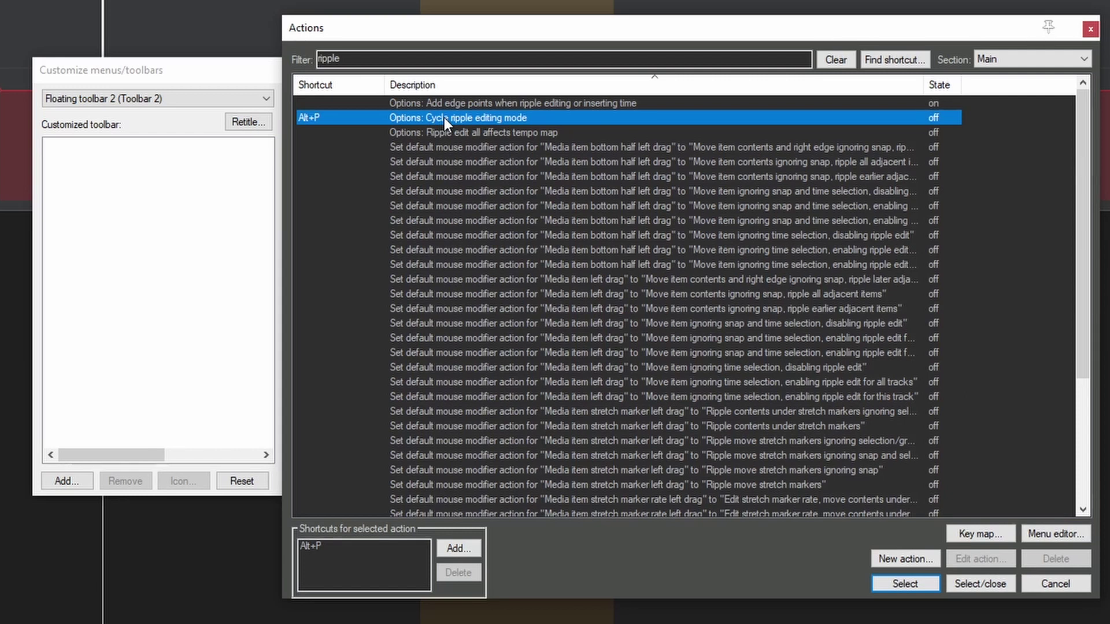
{"action": "double_click", "coordinate": [373, 119]}
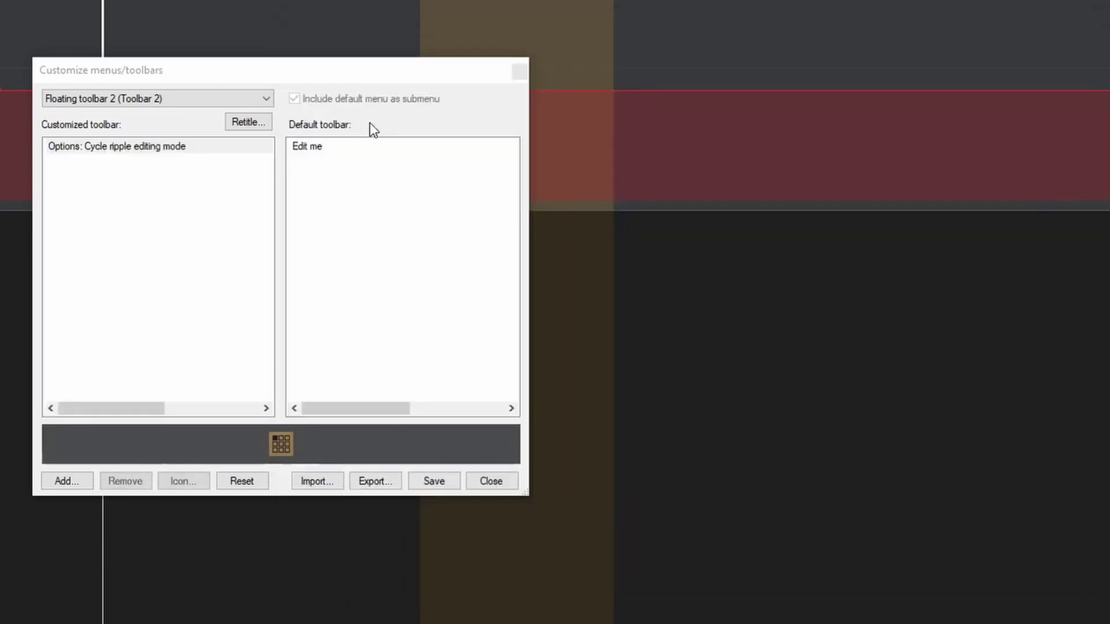
Add the actions "Toggle ripple editing all tracks" and "Toggle ripple editing per-track" to Toolbar 2
{"action": "type", "text": "ripple"}
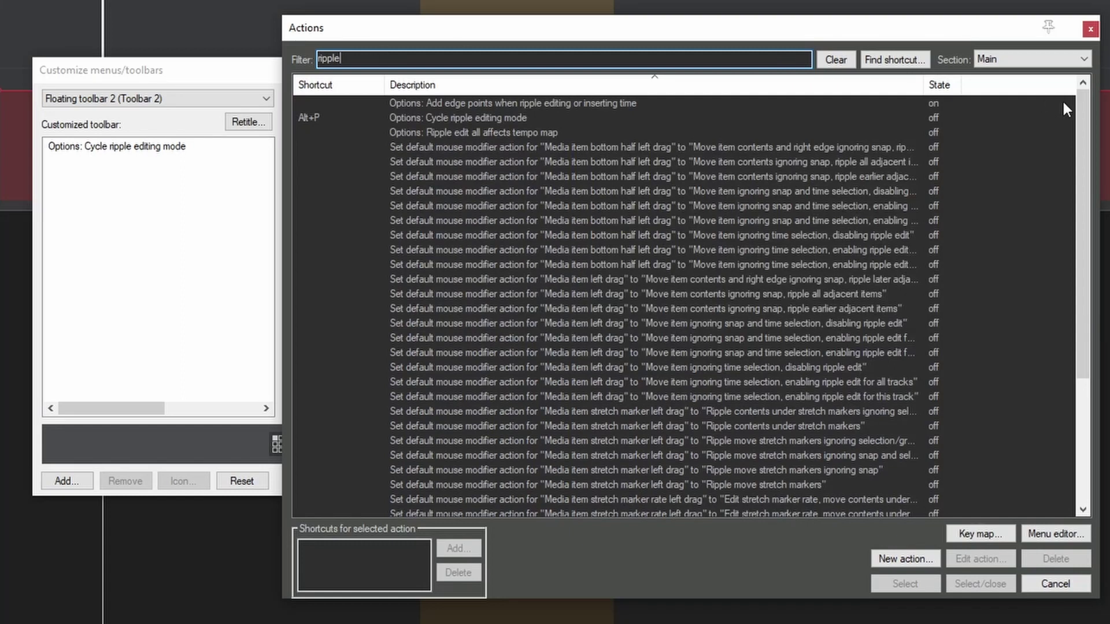
{"action": "scroll", "coordinate": [537, 498], "scroll_direction": "down", "scroll_amount": 4}
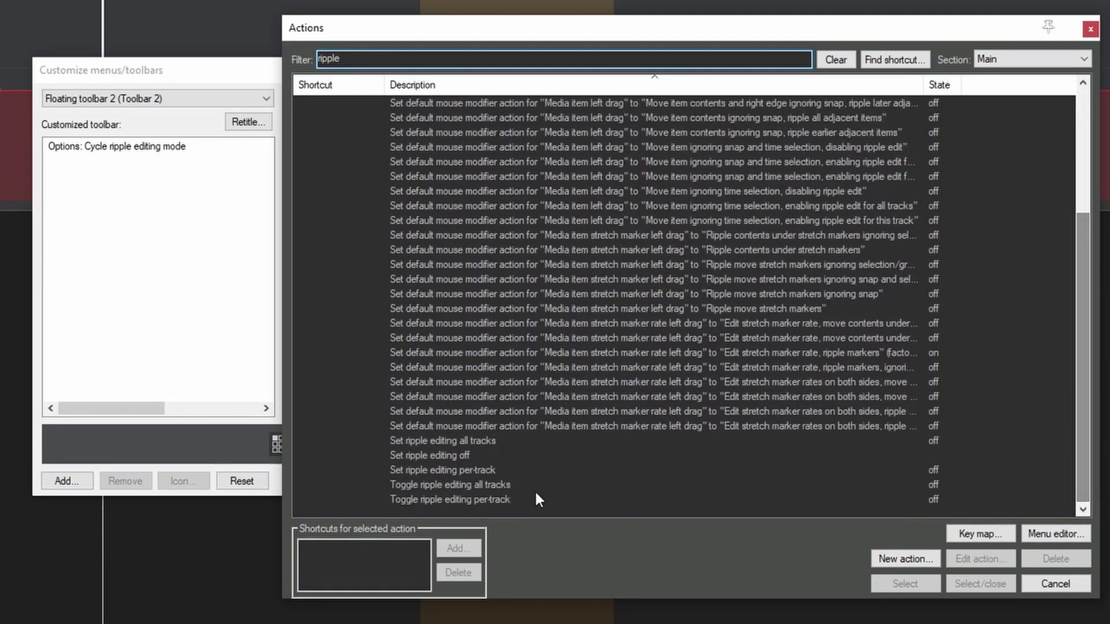
{"action": "left_click", "coordinate": [482, 486]}
{"action": "left_click", "coordinate": [481, 499], "text": "ctrl"}
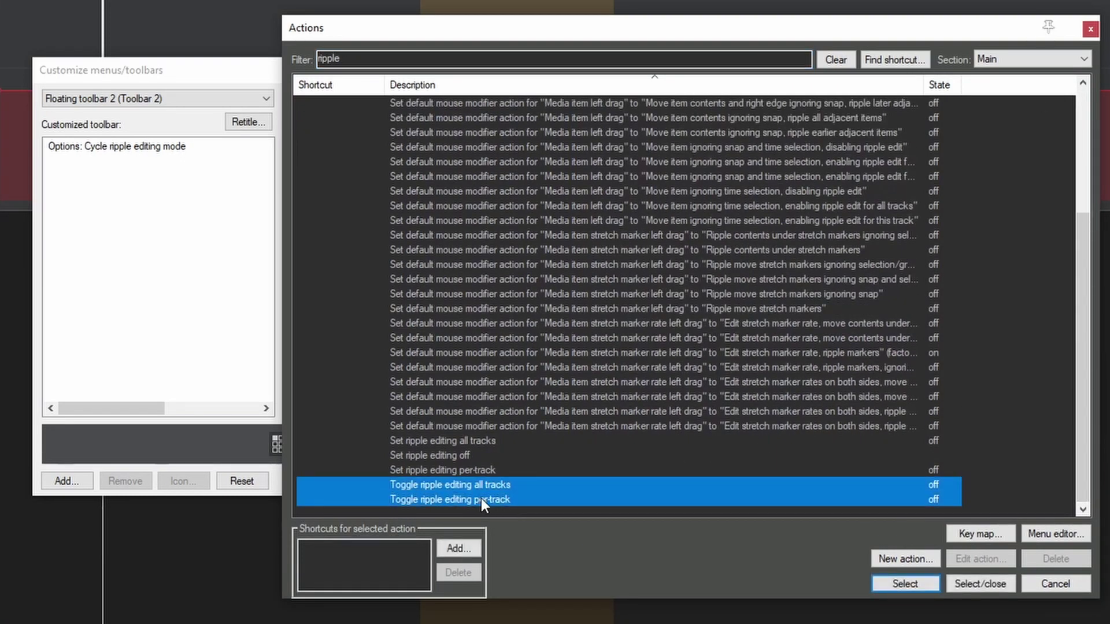
{"action": "left_click", "coordinate": [890, 583]}
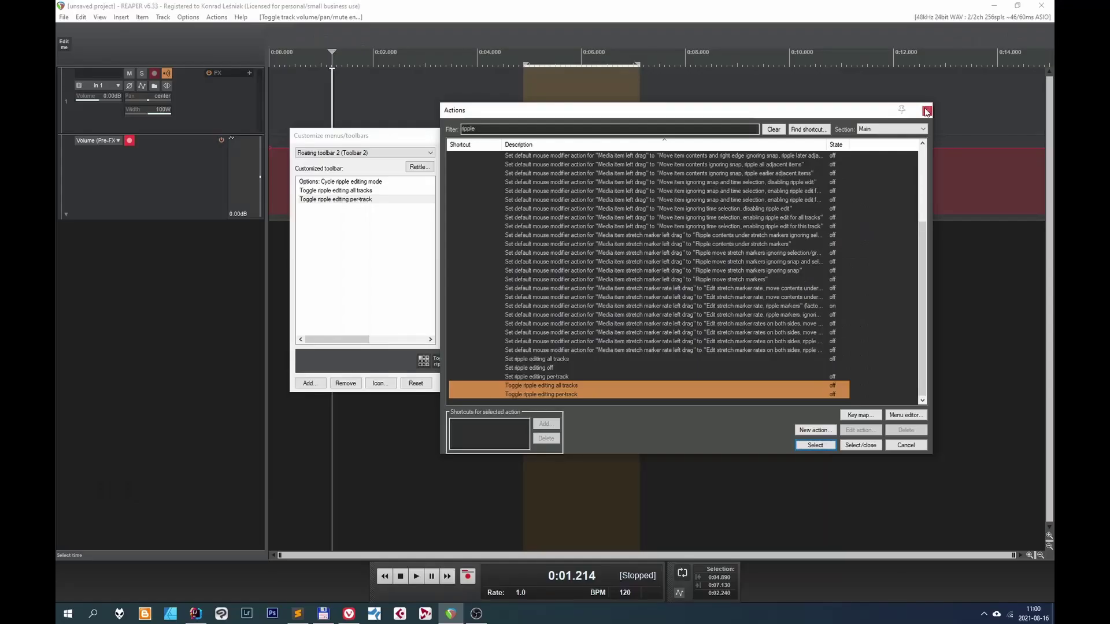
{"action": "left_click", "coordinate": [1090, 29]}
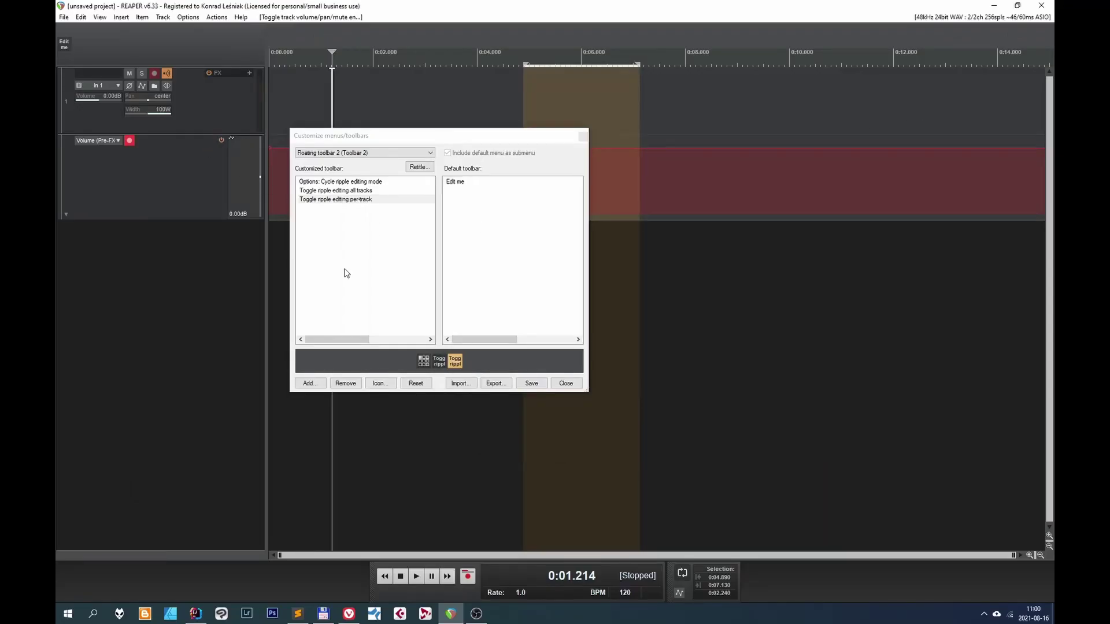
{"action": "left_click", "coordinate": [373, 263]}
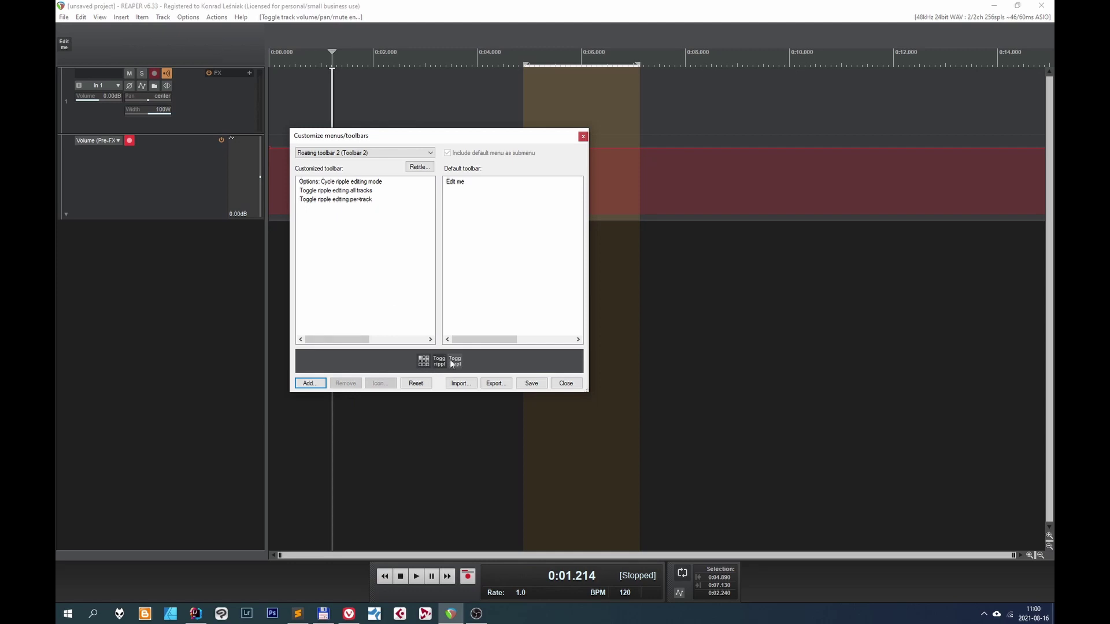
Assign the icon toolbar_v3_ripple_all.png to the "Toggle ripple editing all tracks" entry
{"action": "left_click", "coordinate": [319, 190]}
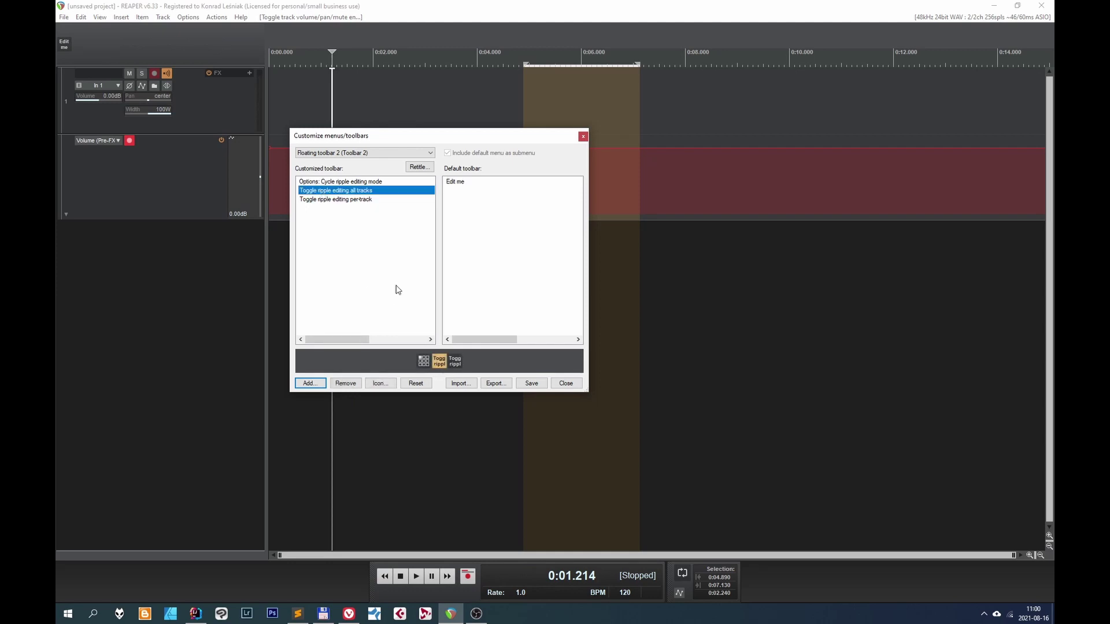
{"action": "left_click", "coordinate": [380, 384]}
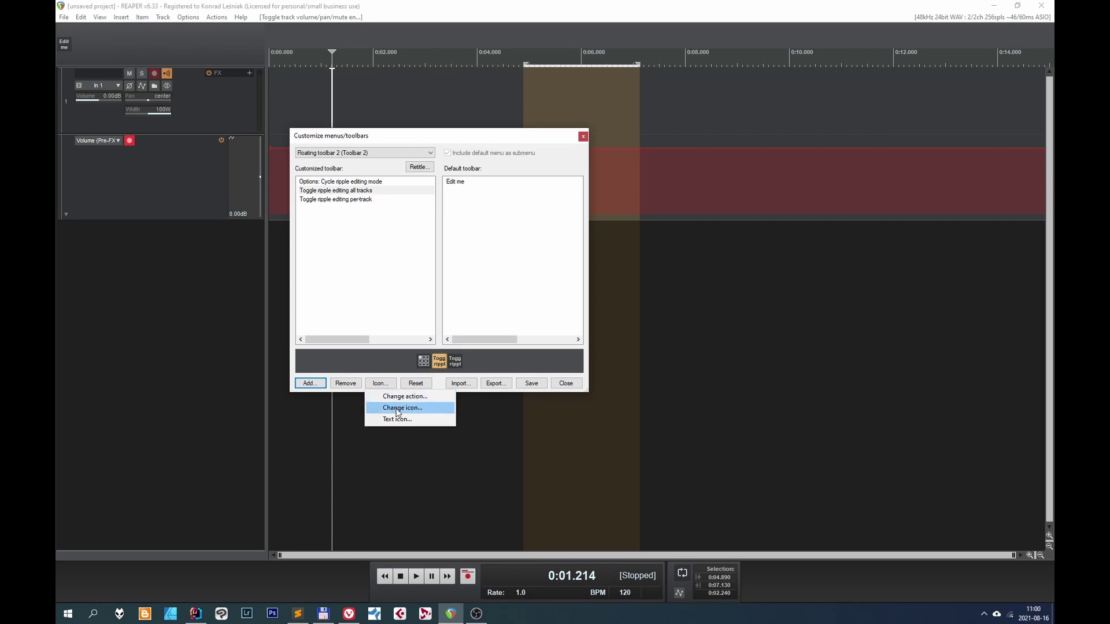
{"action": "left_click", "coordinate": [397, 408]}
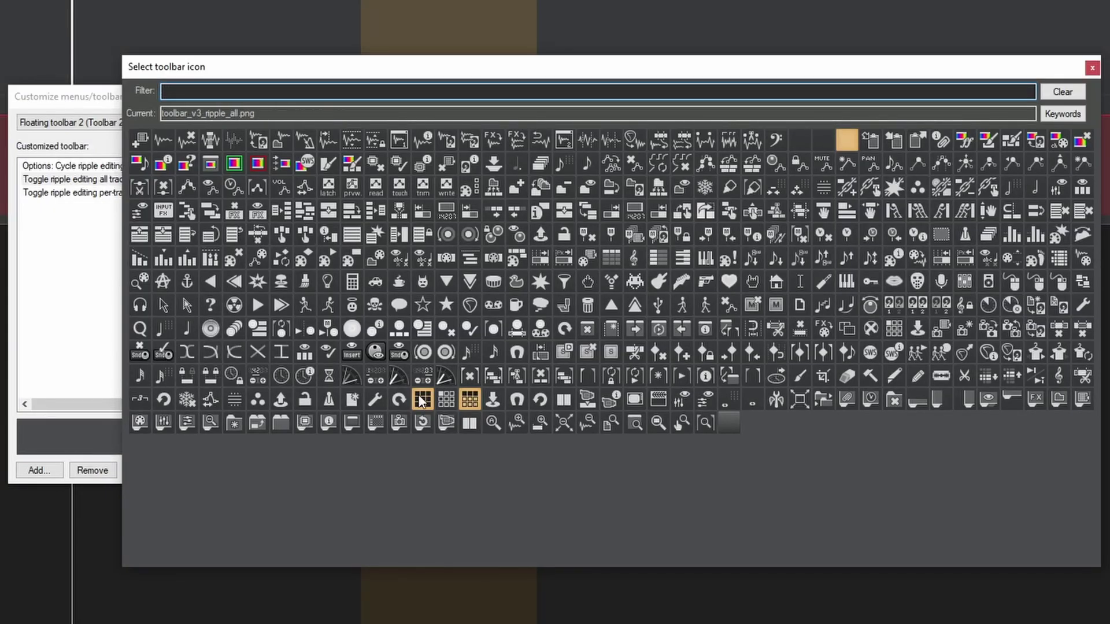
{"action": "left_click_drag", "start_coordinate": [425, 80], "coordinate": [595, 9]}
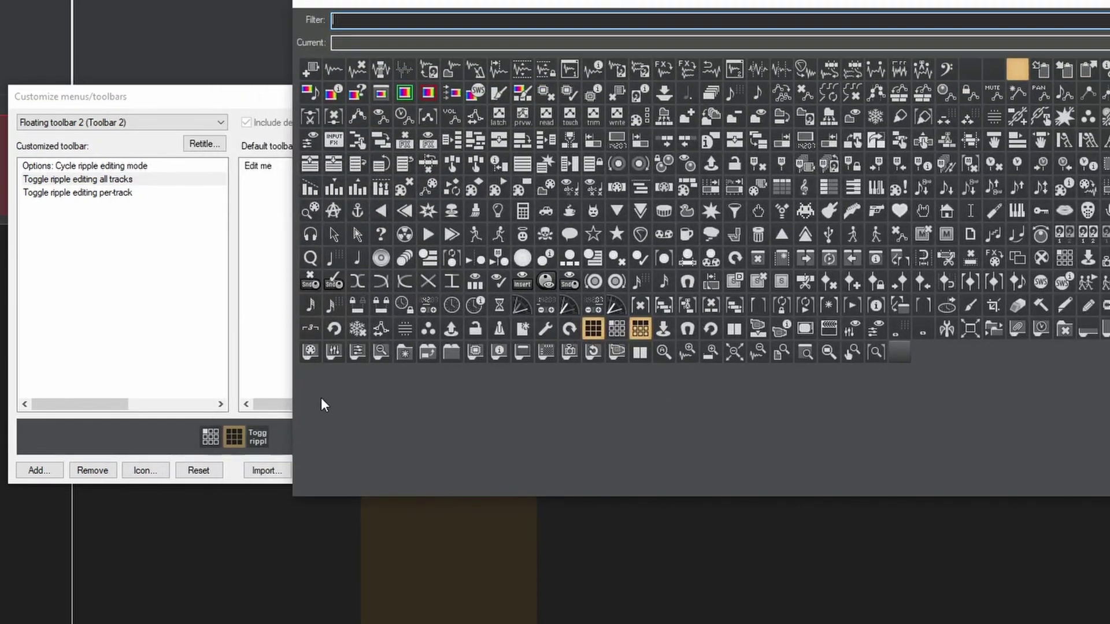
Give the "Toggle ripple editing per-track" entry the matching single-track ripple grid icon and save the customized toolbar
{"action": "left_click", "coordinate": [259, 434]}
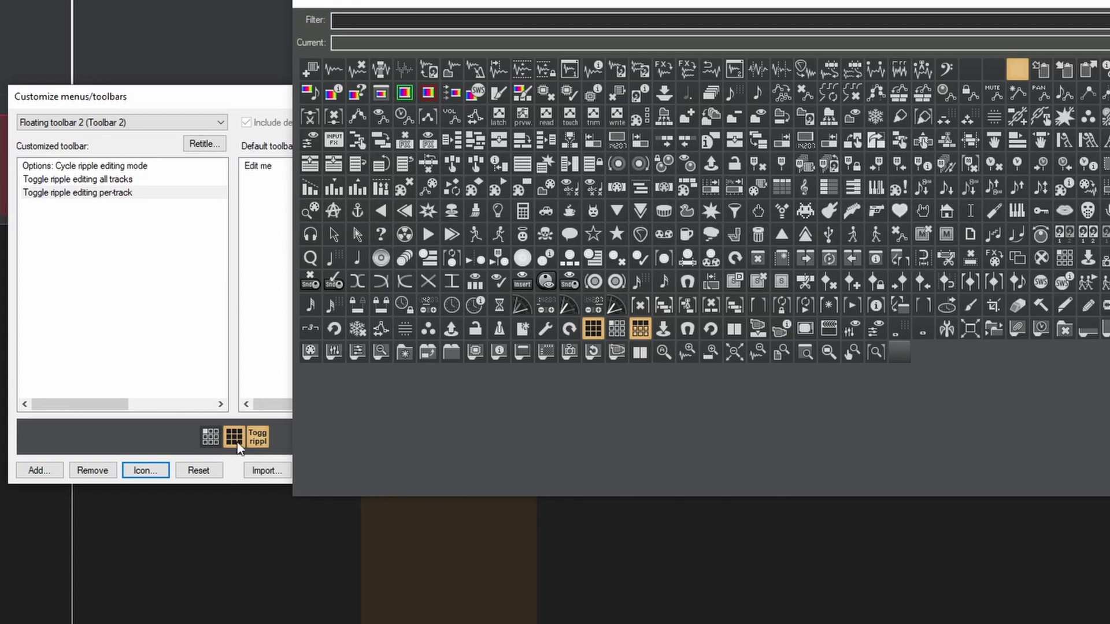
{"action": "left_click", "coordinate": [644, 326]}
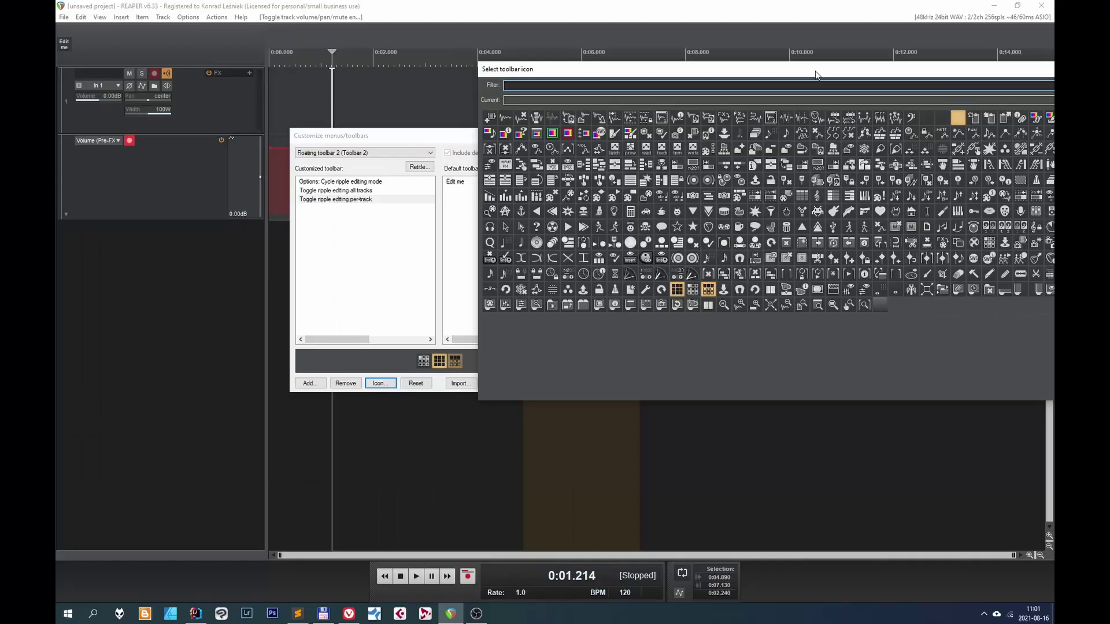
{"action": "left_click_drag", "start_coordinate": [815, 74], "coordinate": [626, 119]}
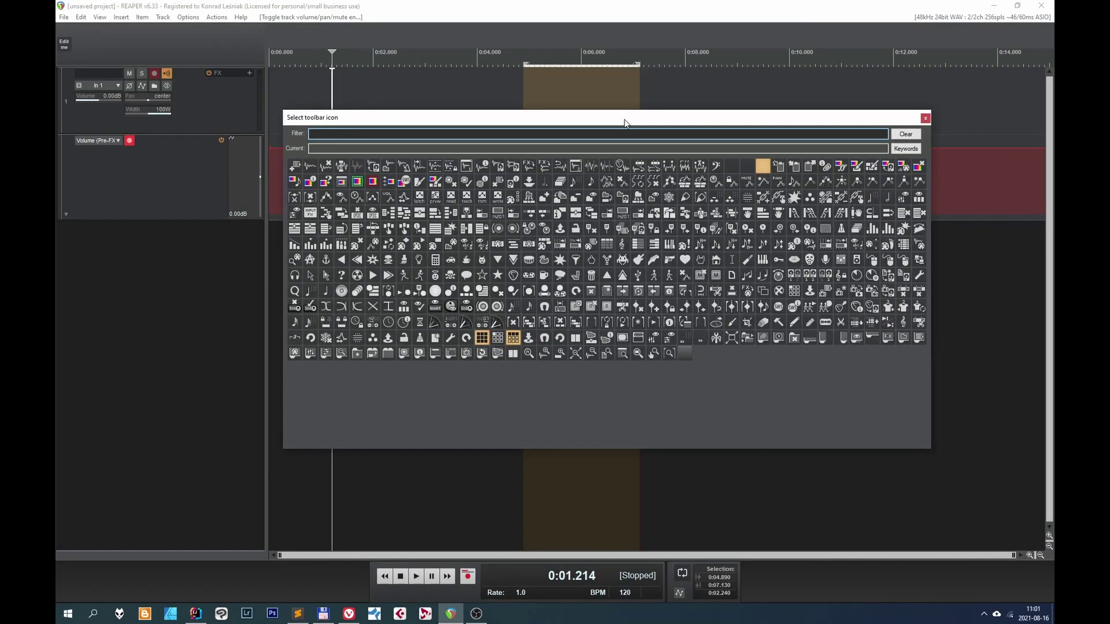
{"action": "left_click", "coordinate": [925, 119]}
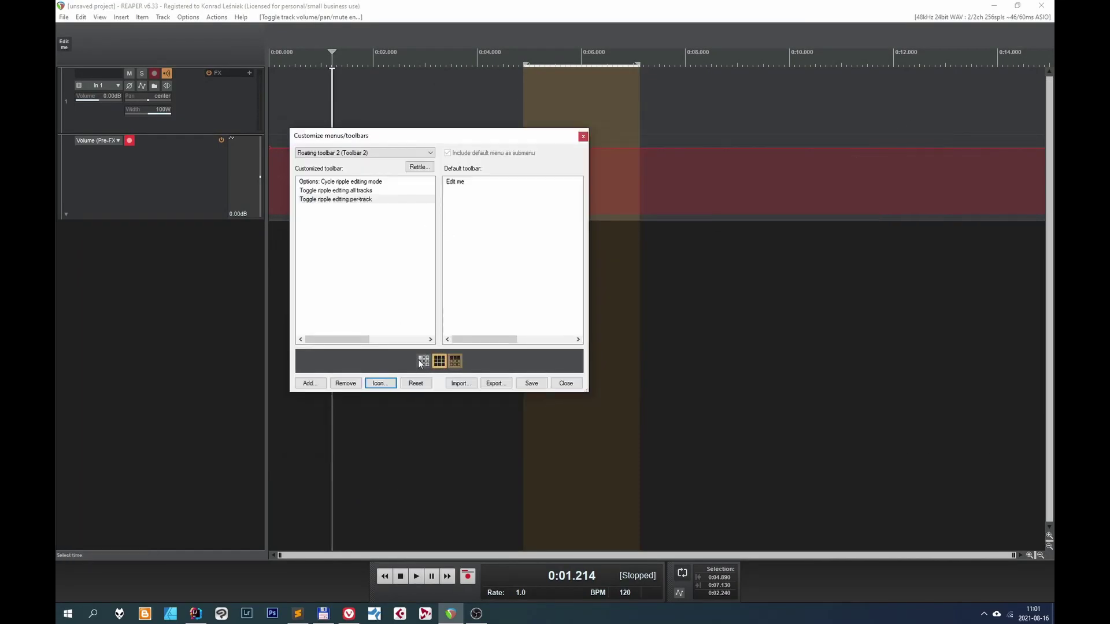
{"action": "left_click", "coordinate": [533, 384]}
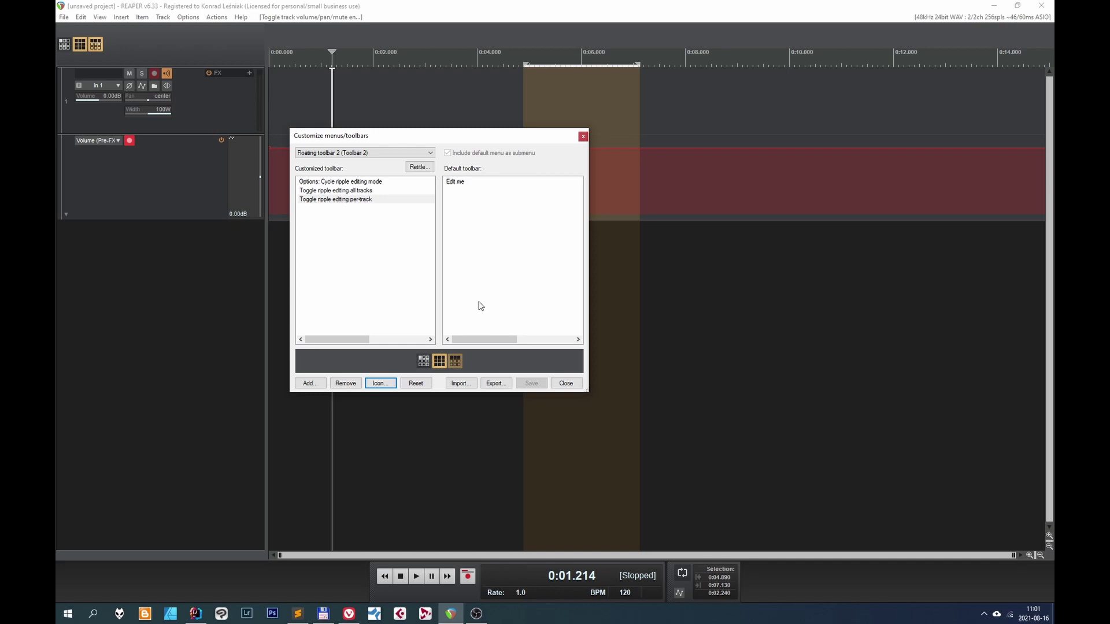
{"action": "left_click", "coordinate": [564, 384]}
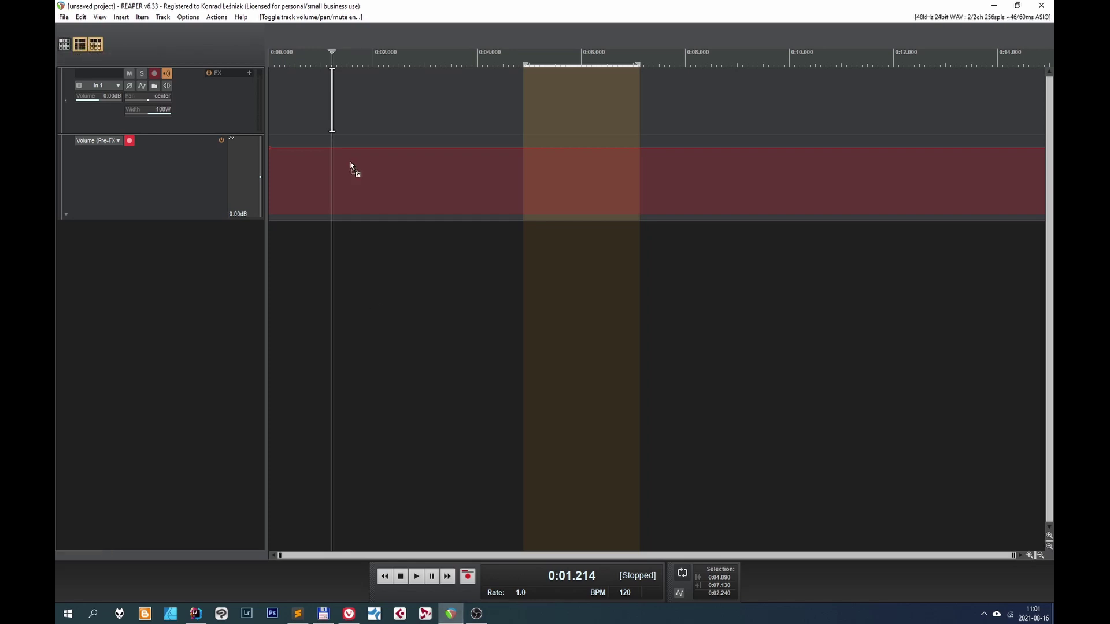
Insert the audio file example.wav at the start of track 1 and normalize the item
{"action": "left_click_drag", "start_coordinate": [350, 167], "coordinate": [269, 105]}
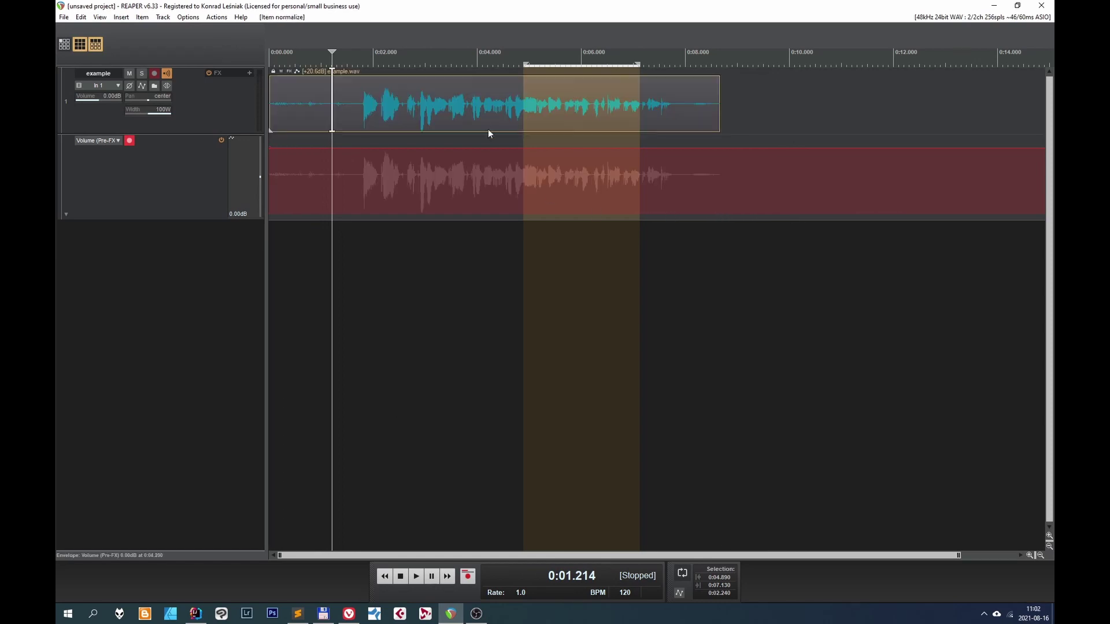
Split the example.wav item on track 1 at about 2.75 s
{"action": "left_click", "coordinate": [467, 112]}
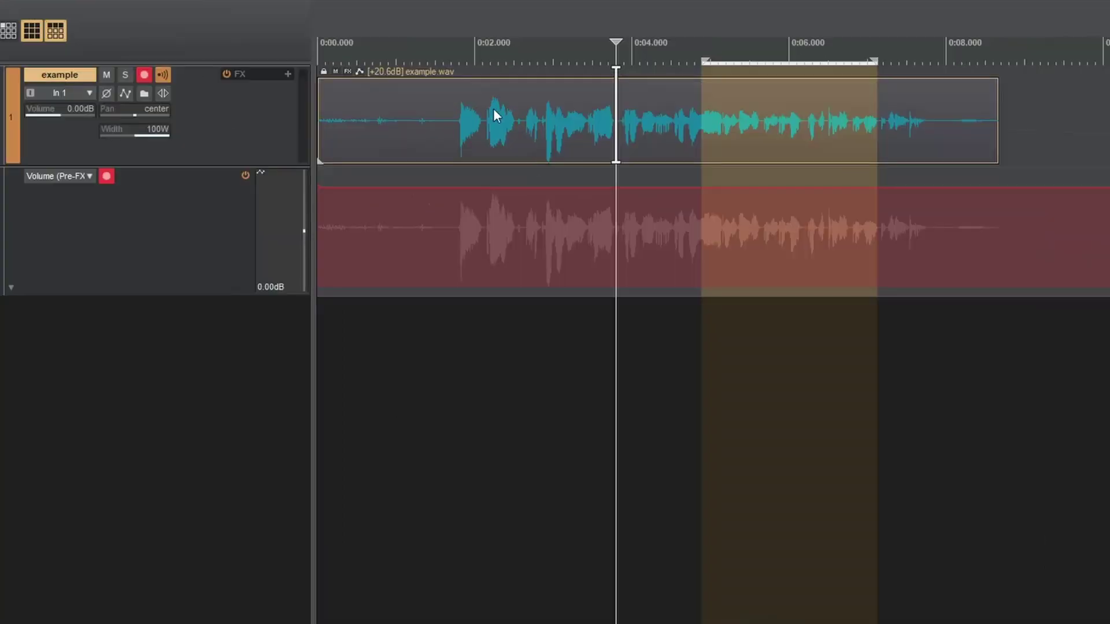
{"action": "left_click", "coordinate": [533, 85]}
{"action": "key", "text": "s"}
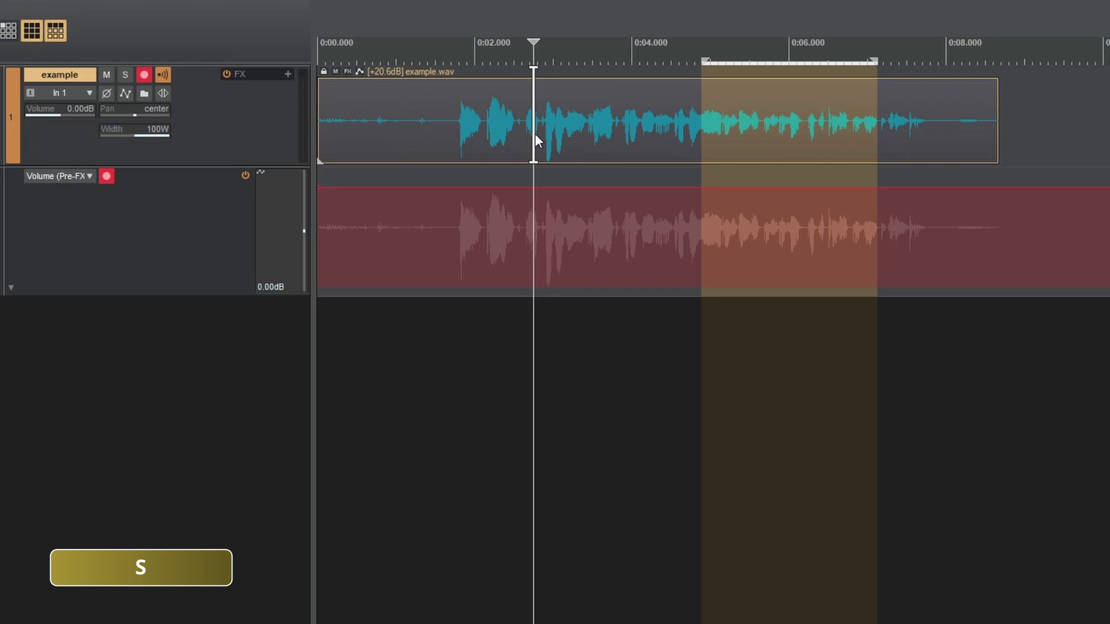
Split the example.wav item on track 1 at about 4.1 s and delete the middle section between the two splits
{"action": "left_click", "coordinate": [638, 126]}
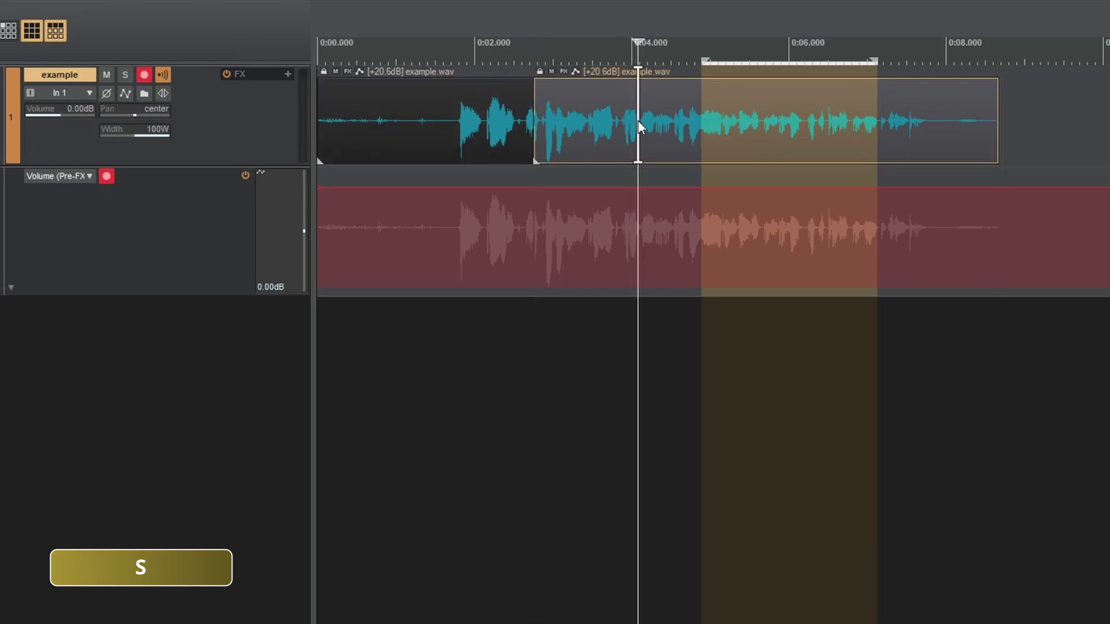
{"action": "key", "text": "s"}
{"action": "left_click", "coordinate": [594, 136]}
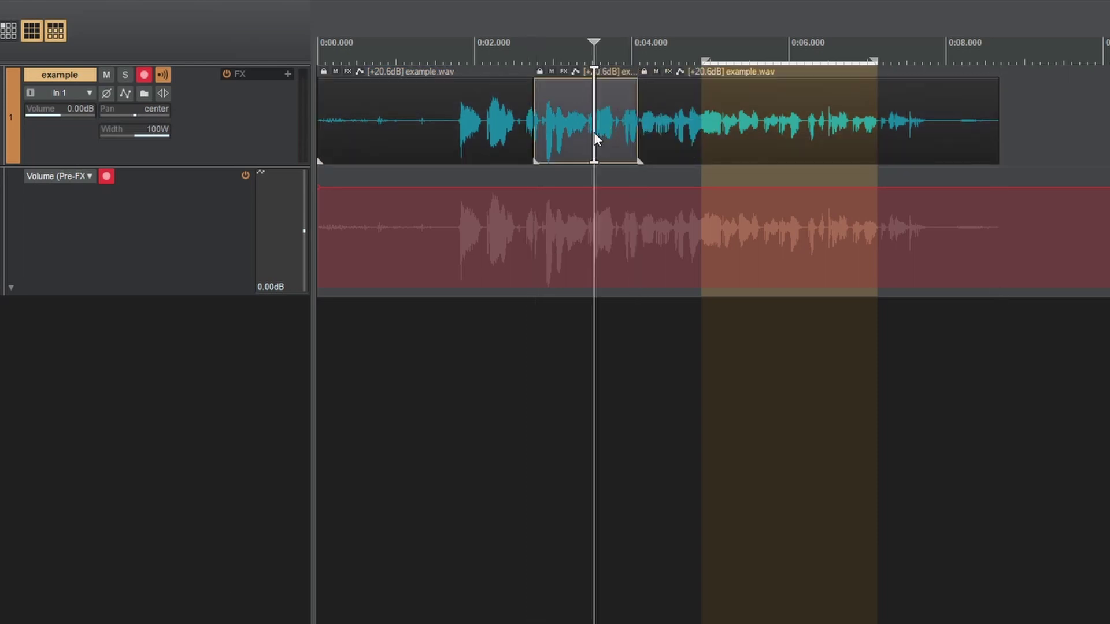
{"action": "key", "text": "Delete"}
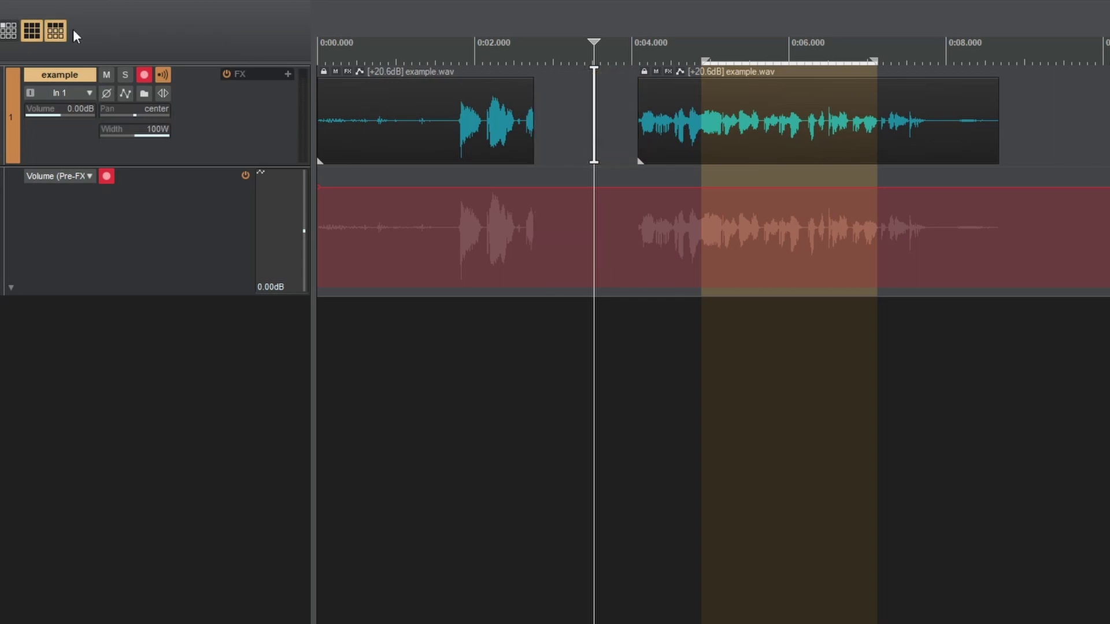
Switch on ripple editing, undo the deletion, and delete the middle section of example.wav again with the gap closing up
{"action": "left_click", "coordinate": [9, 30]}
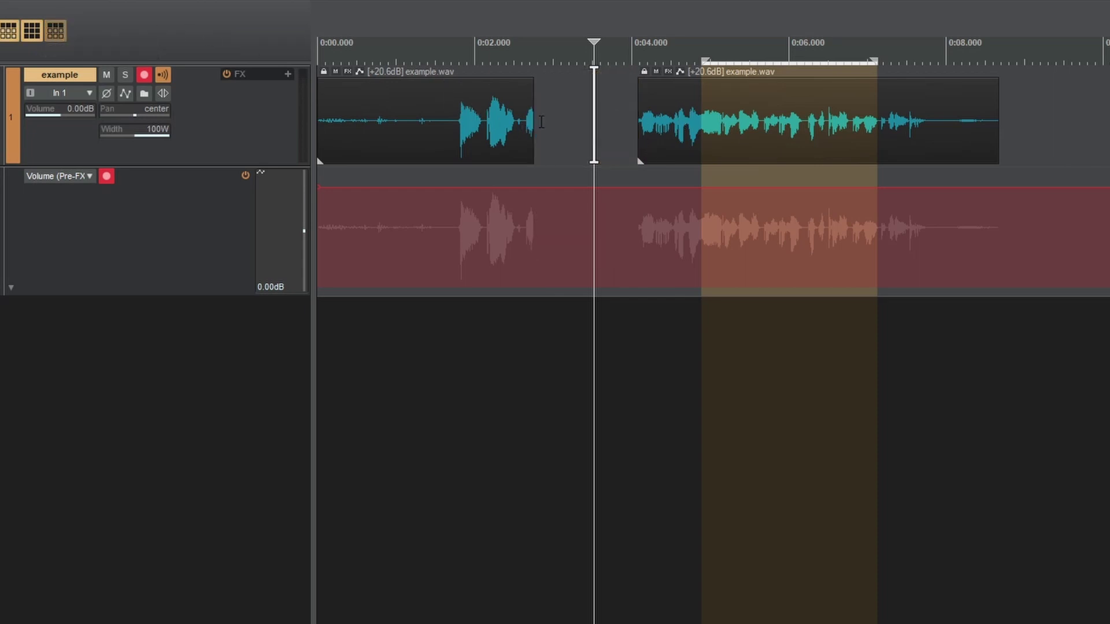
{"action": "left_click", "coordinate": [568, 137]}
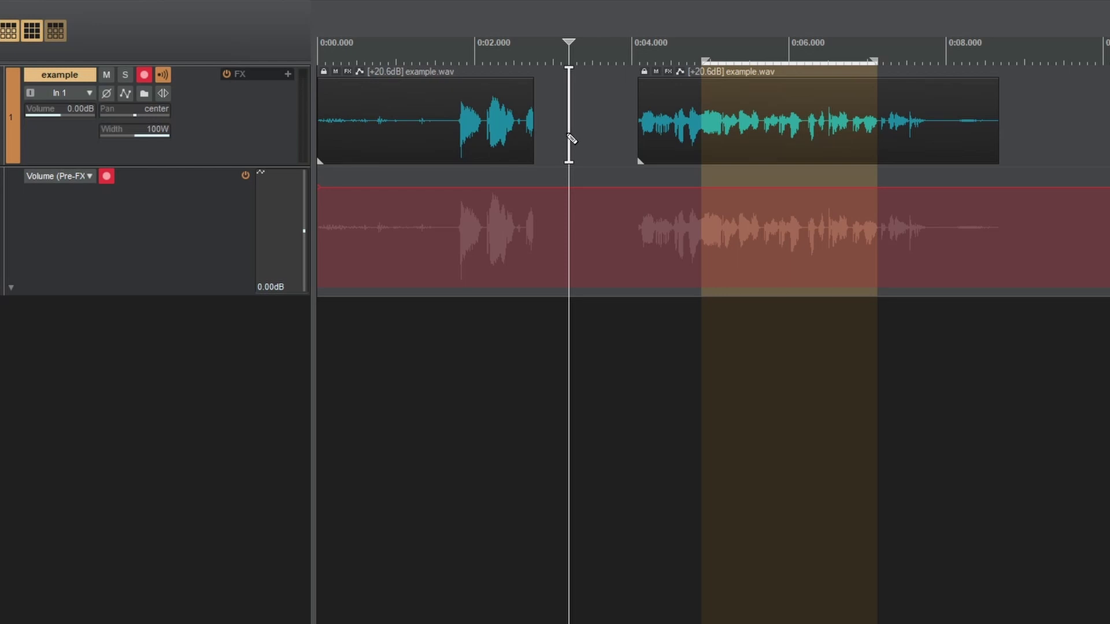
{"action": "key", "text": "ctrl+z"}
{"action": "left_click", "coordinate": [567, 135]}
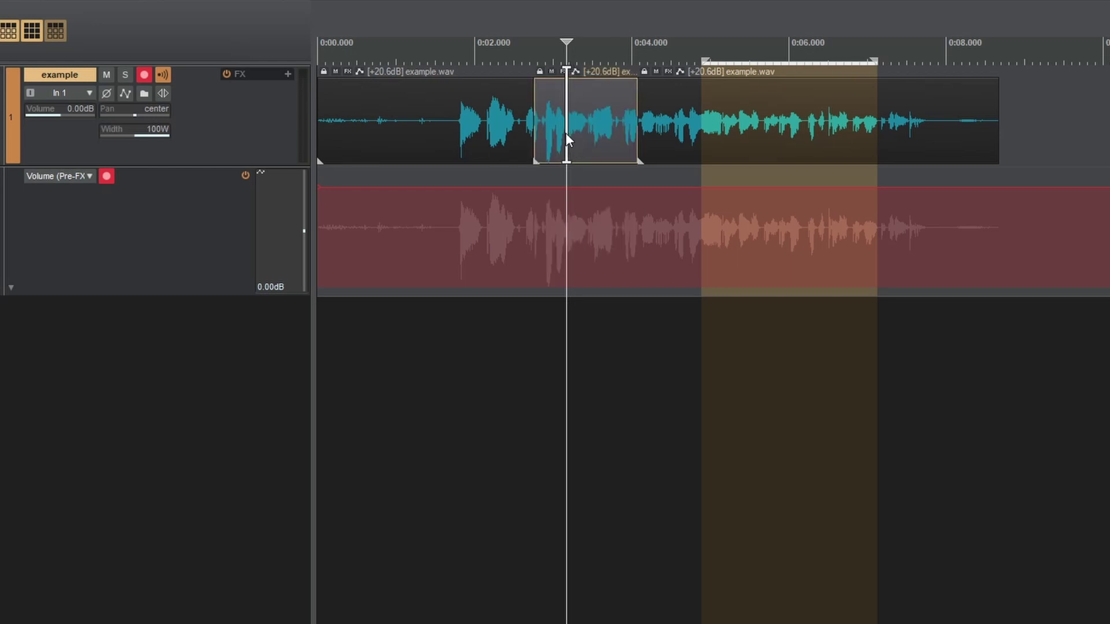
{"action": "key", "text": "Delete"}
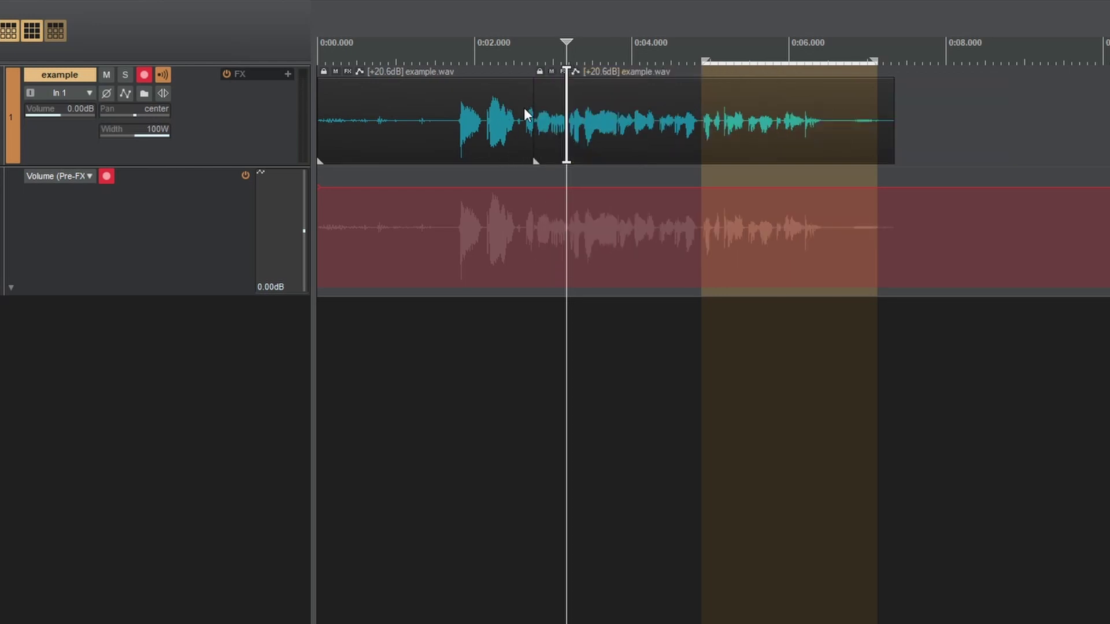
Examine the join and automatic crossfade between the two remaining example.wav items at about 2.75 s
{"action": "scroll", "coordinate": [524, 109], "scroll_direction": "up", "scroll_amount": 5}
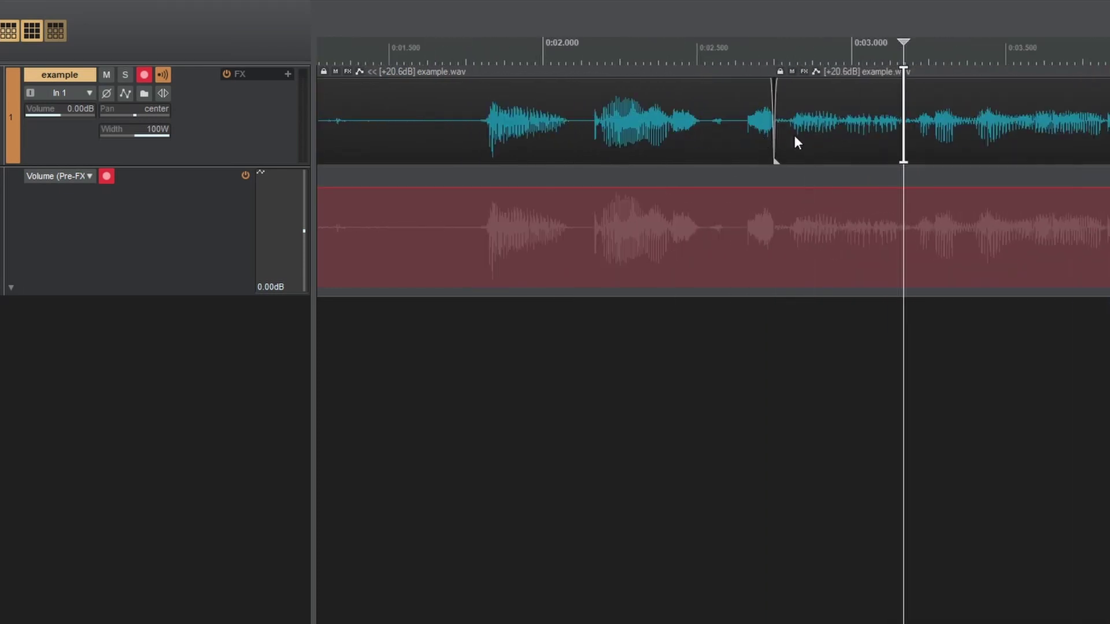
{"action": "scroll", "coordinate": [776, 124], "scroll_direction": "up", "scroll_amount": 3}
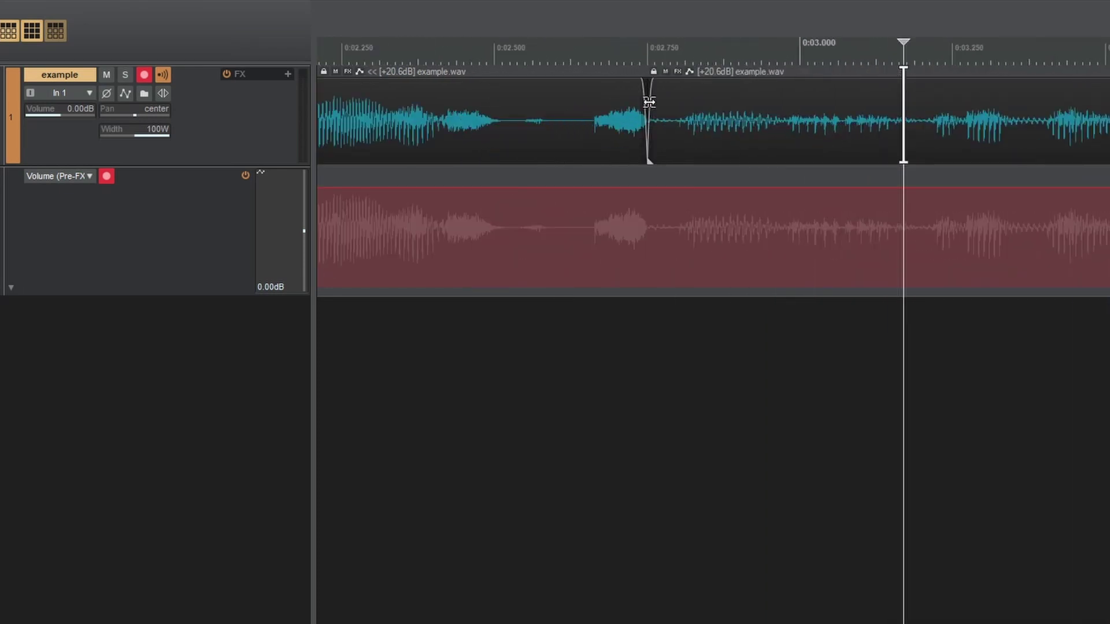
{"action": "left_click", "coordinate": [643, 56]}
{"action": "scroll", "coordinate": [646, 134], "scroll_direction": "up", "scroll_amount": 2}
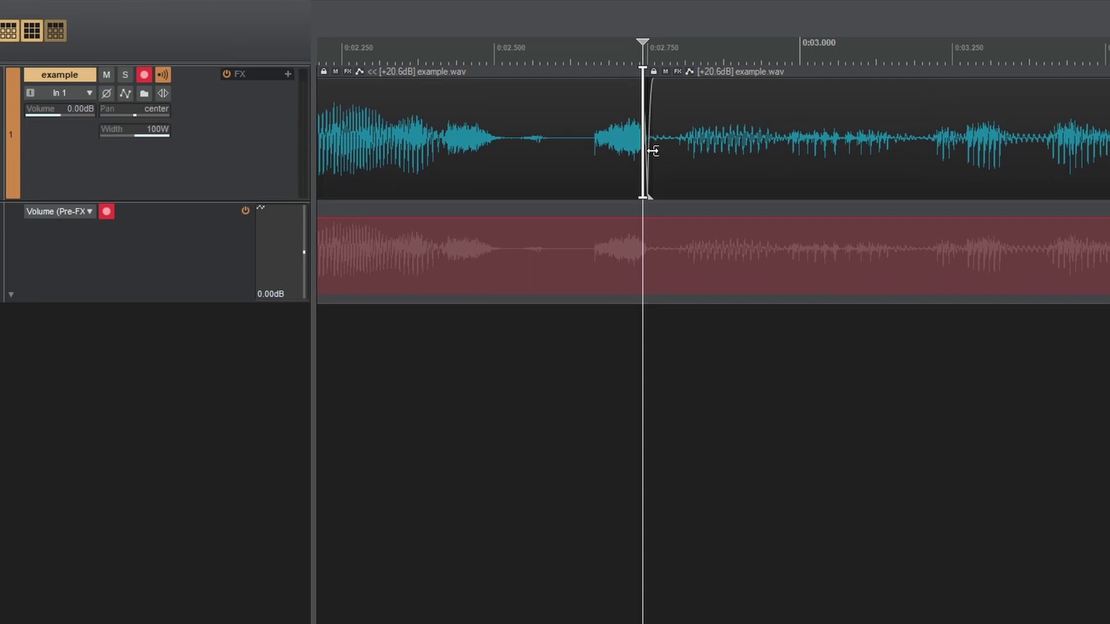
{"action": "left_click", "coordinate": [671, 177]}
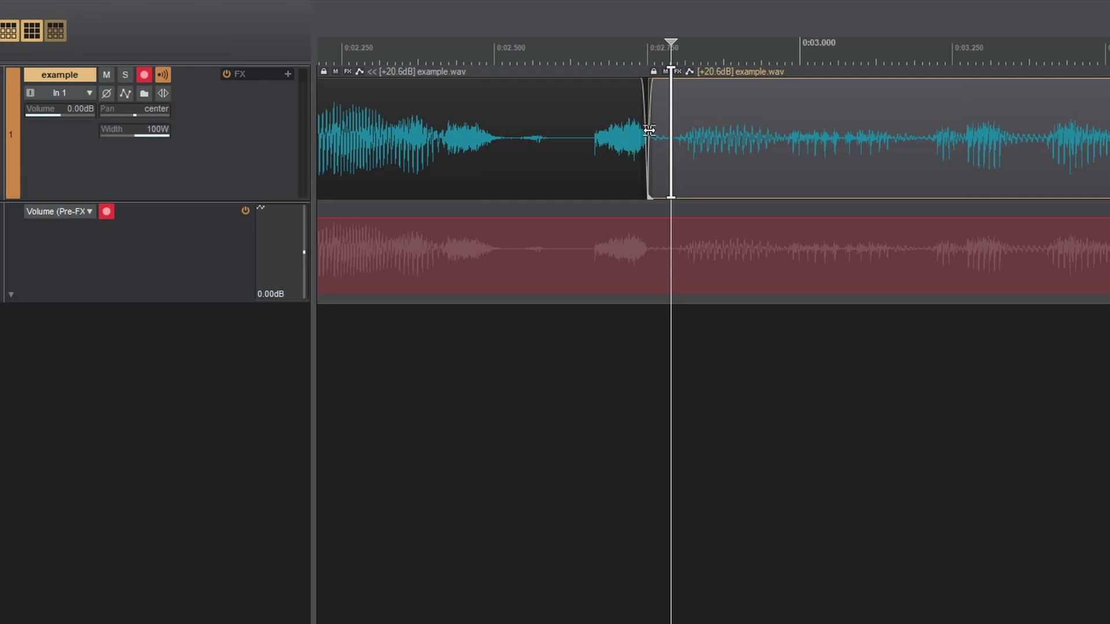
{"action": "scroll", "coordinate": [649, 129], "scroll_direction": "down", "scroll_amount": 3}
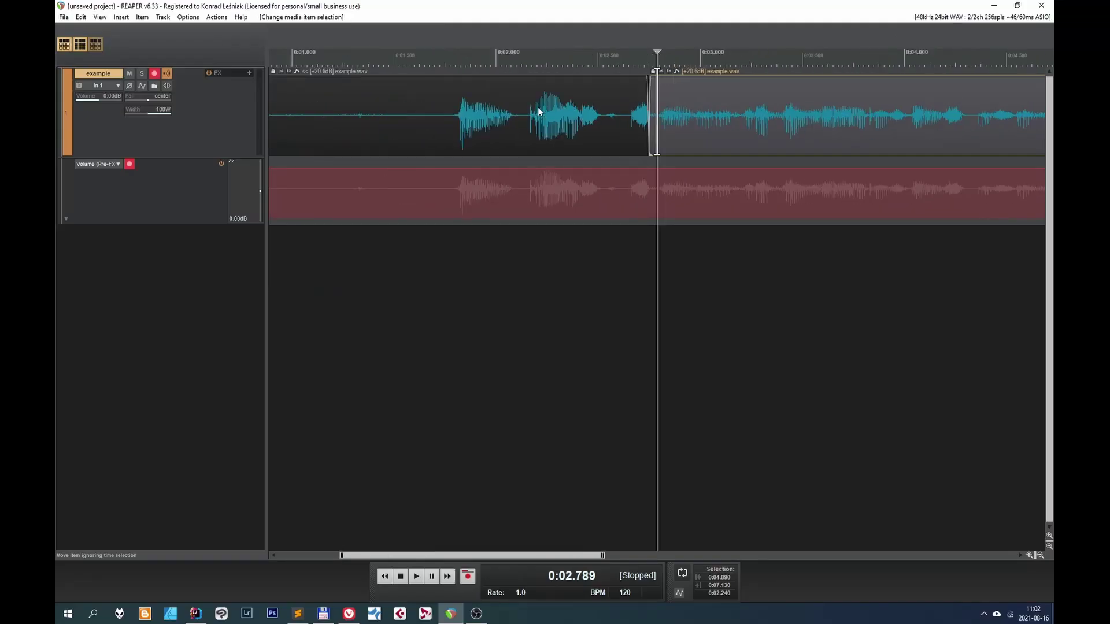
{"action": "scroll", "coordinate": [537, 106], "scroll_direction": "down", "scroll_amount": 10}
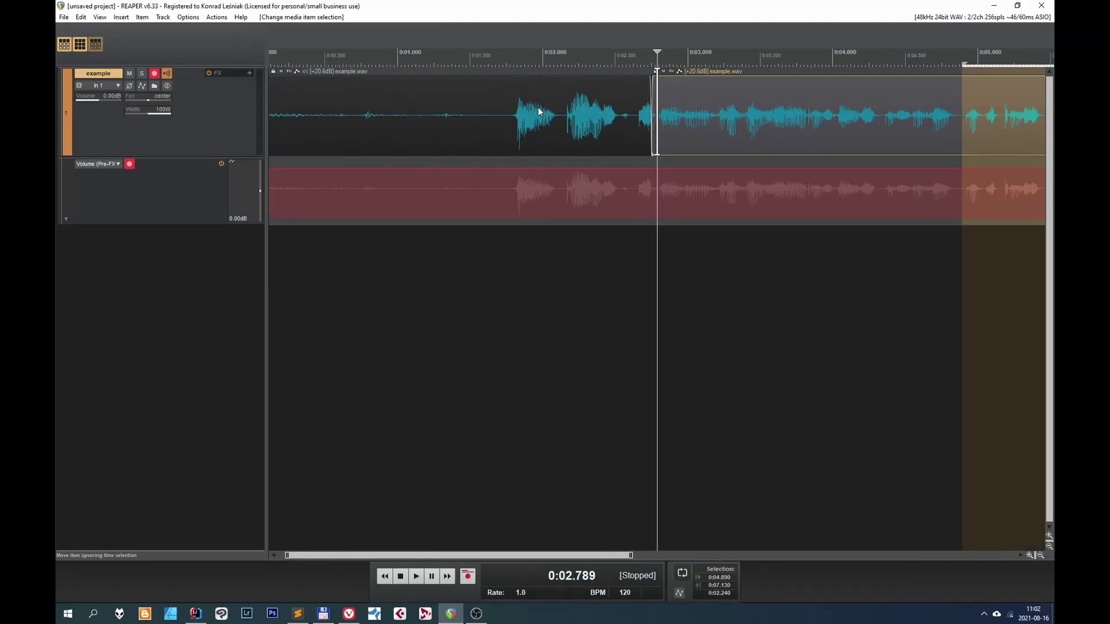
{"action": "left_click", "coordinate": [483, 127]}
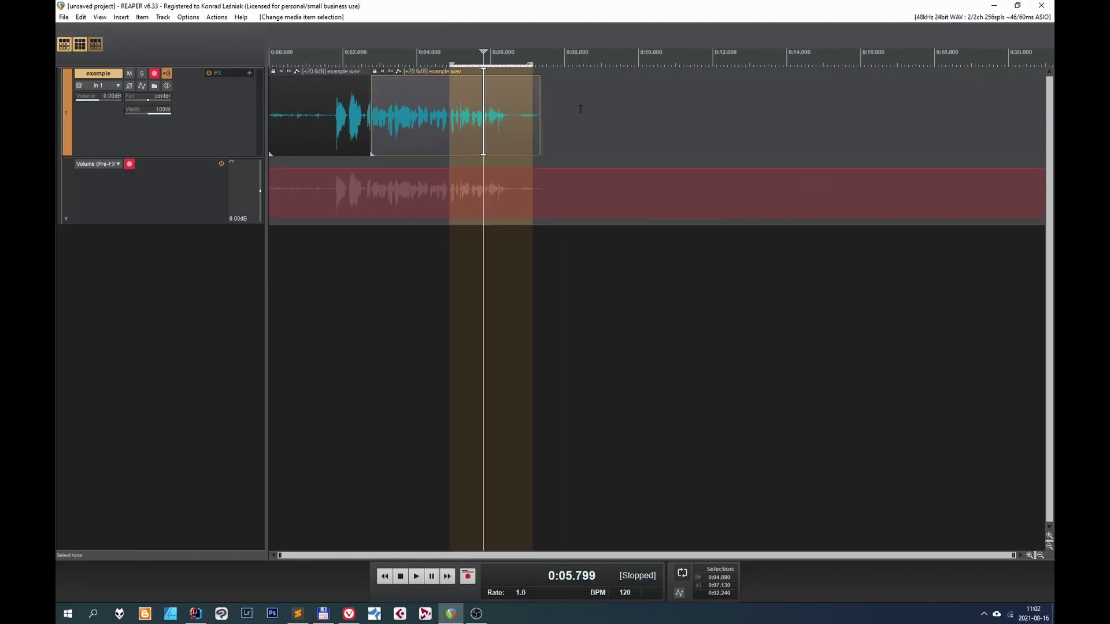
{"action": "left_click", "coordinate": [584, 157]}
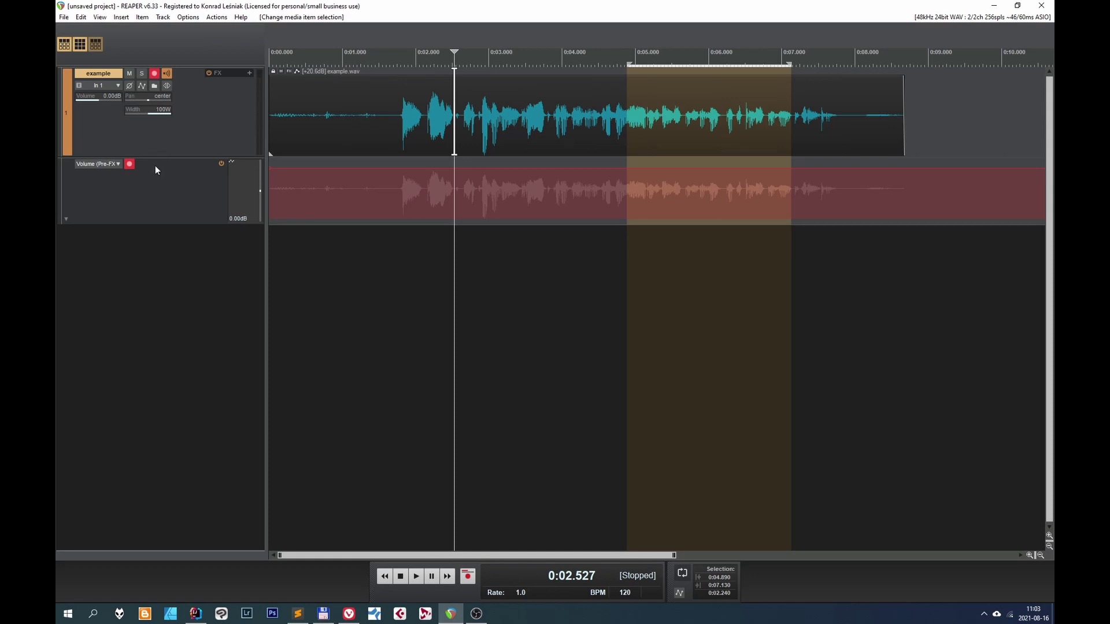
Open the FX browser for the example track and dock it in the docker
{"action": "left_click", "coordinate": [213, 73]}
{"action": "left_click", "coordinate": [225, 87]}
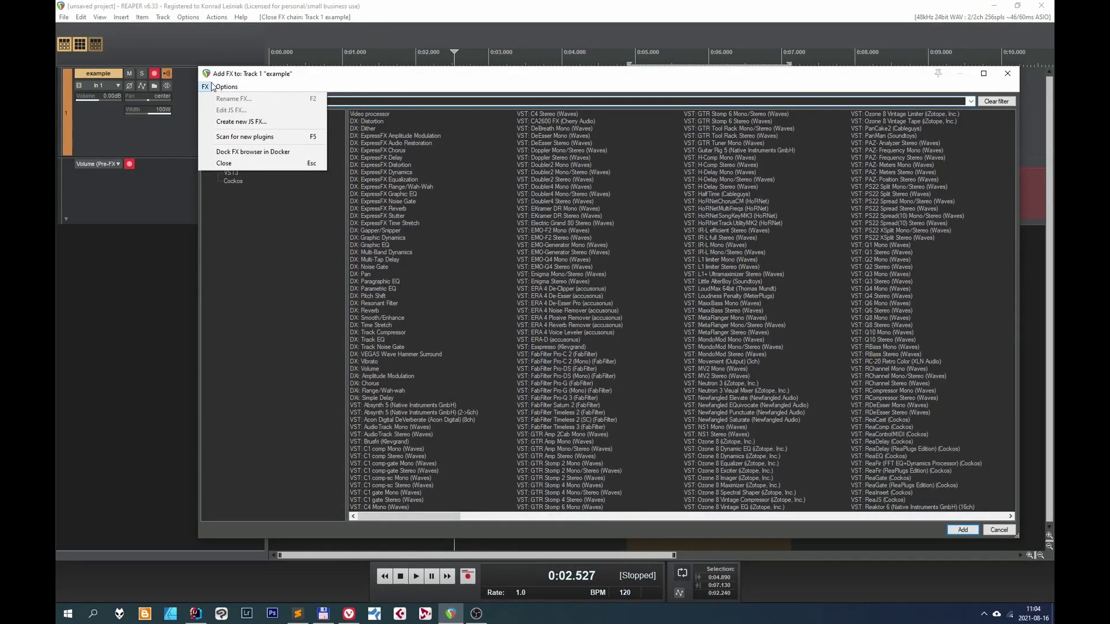
{"action": "left_click", "coordinate": [235, 152]}
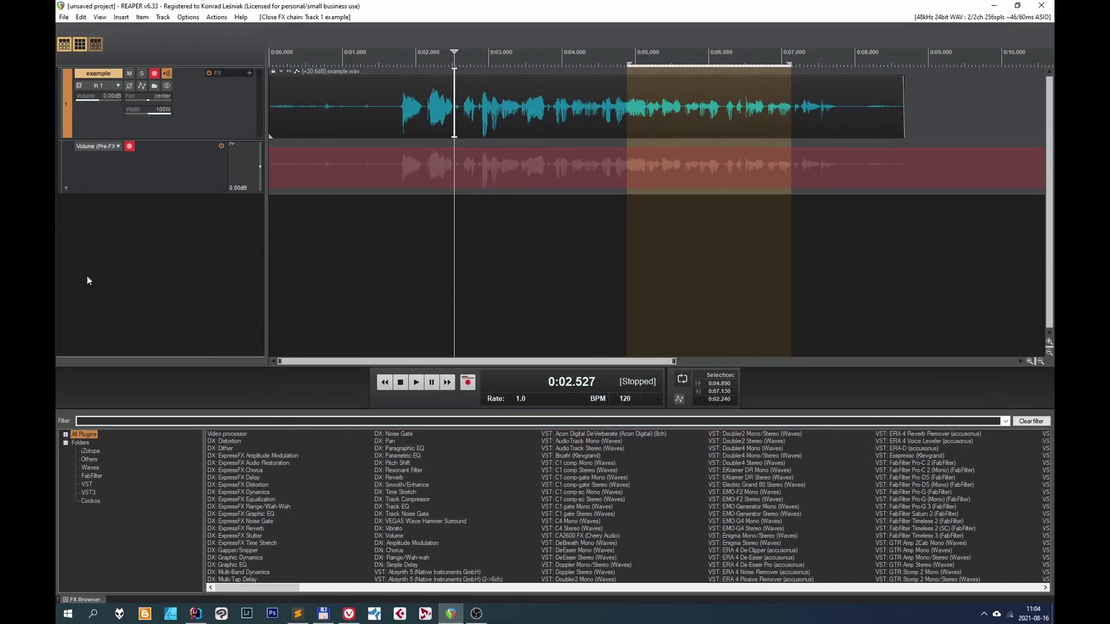
Show the mixer and dock it beside the FX browser
{"action": "left_click", "coordinate": [99, 16]}
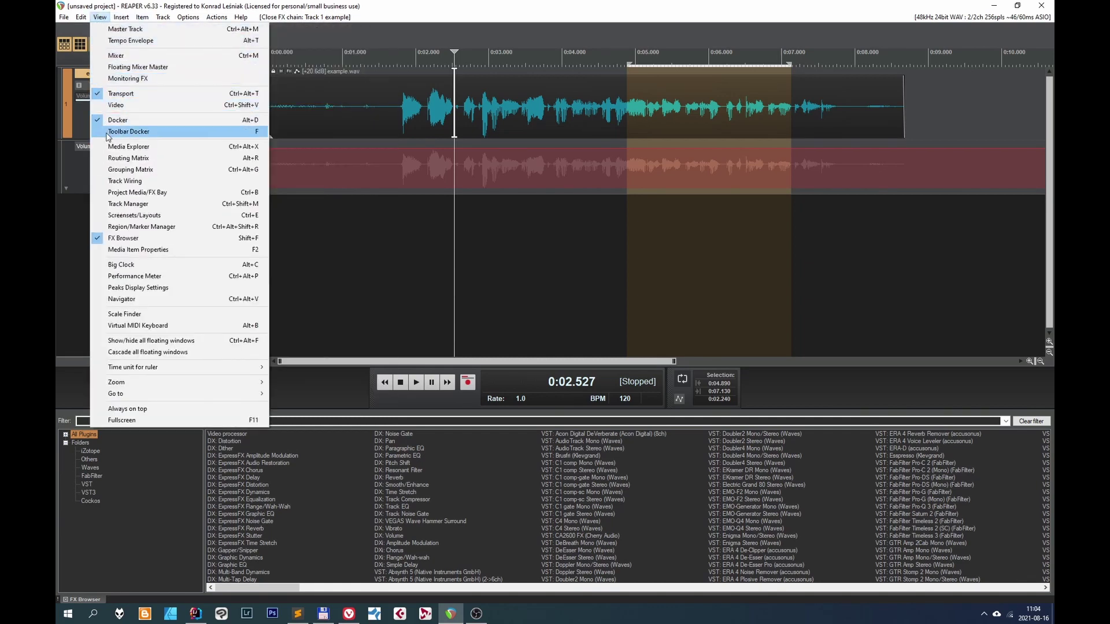
{"action": "left_click", "coordinate": [113, 56]}
{"action": "right_click", "coordinate": [349, 319]}
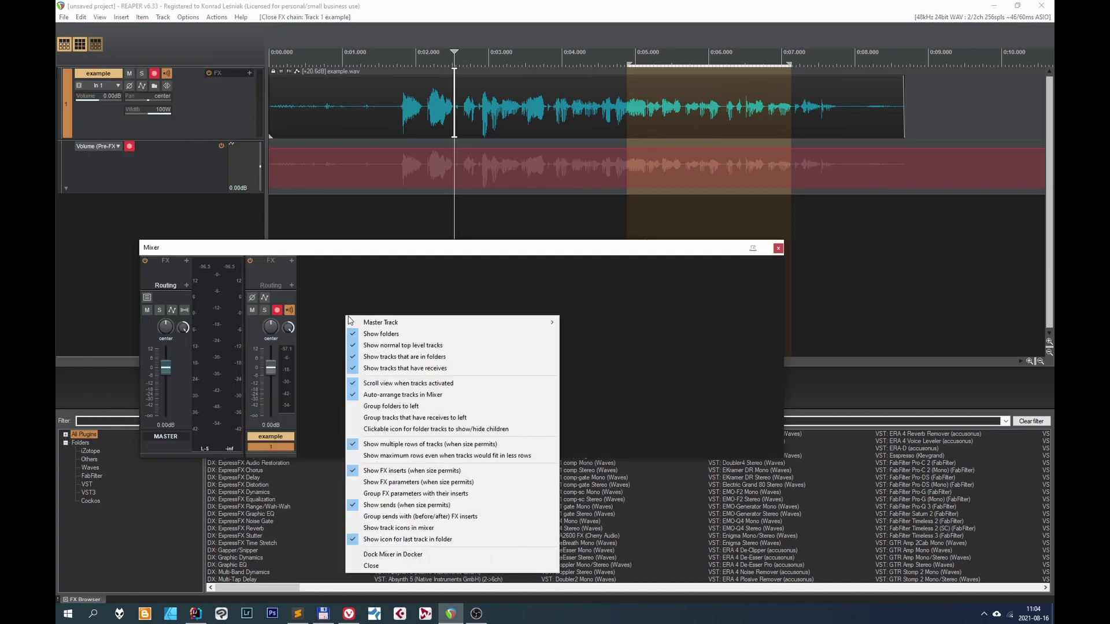
{"action": "left_click", "coordinate": [384, 554]}
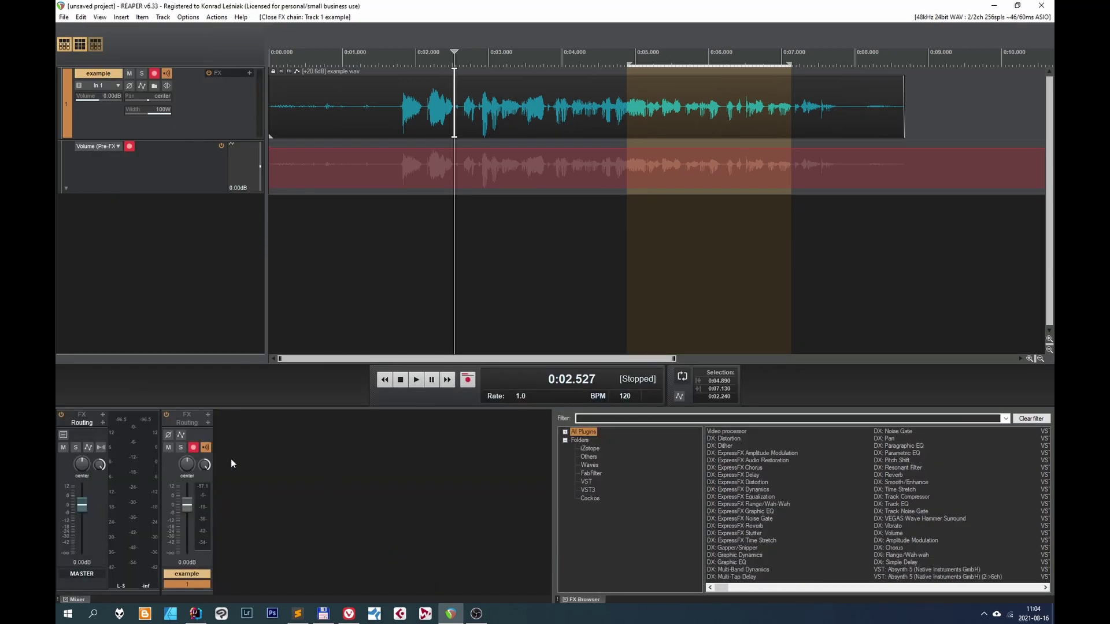
Show the master track in a separate window and move that window over the arrange view
{"action": "left_click", "coordinate": [80, 581]}
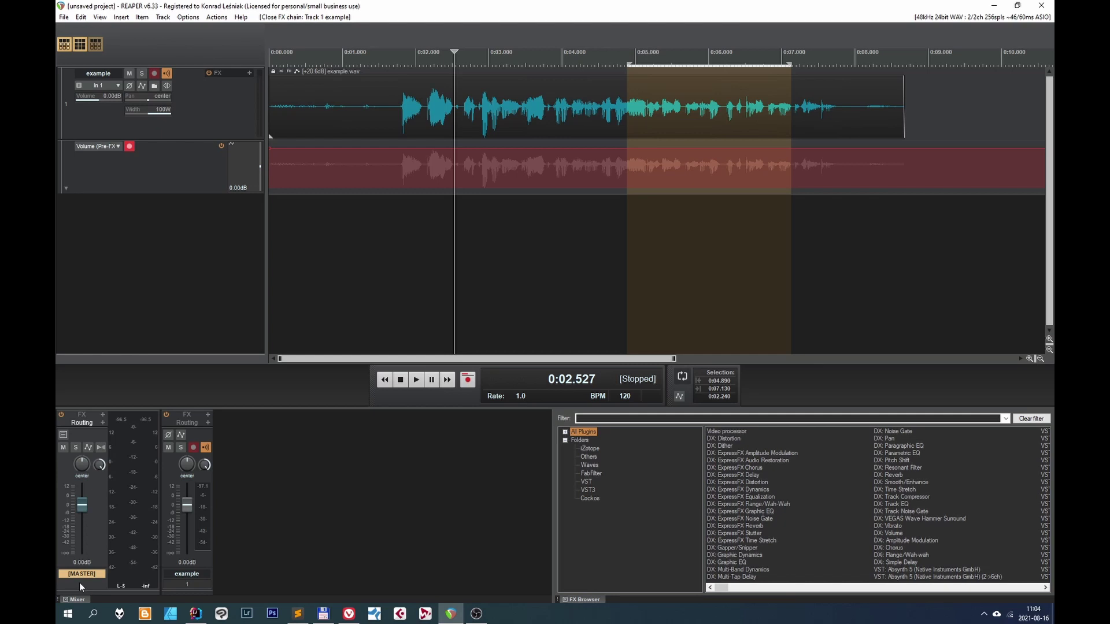
{"action": "right_click", "coordinate": [80, 584]}
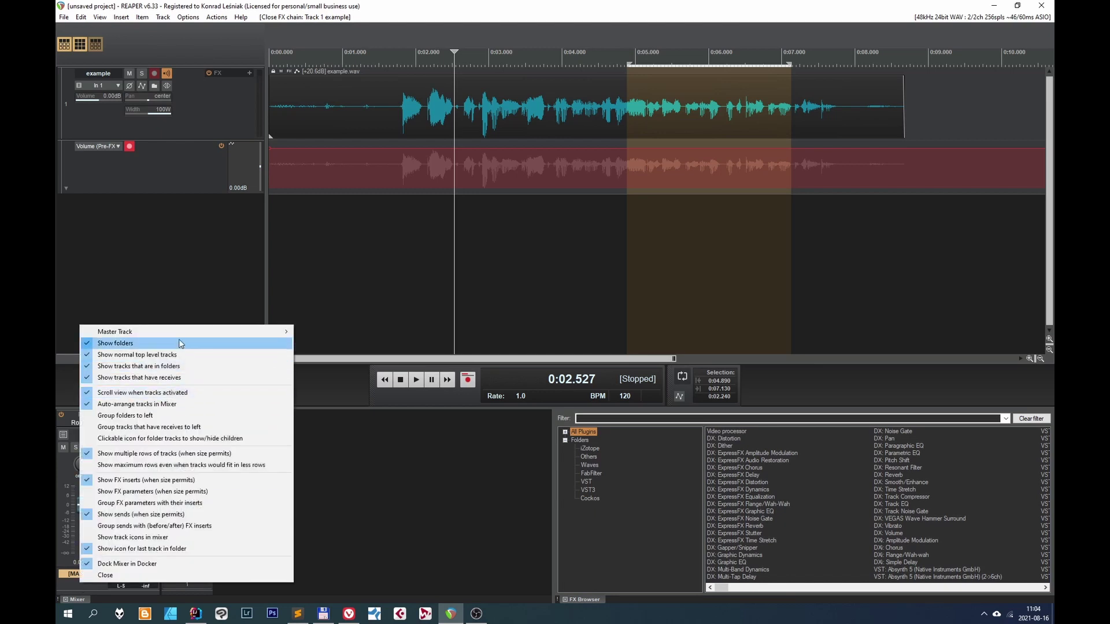
{"action": "mouse_move", "coordinate": [178, 336]}
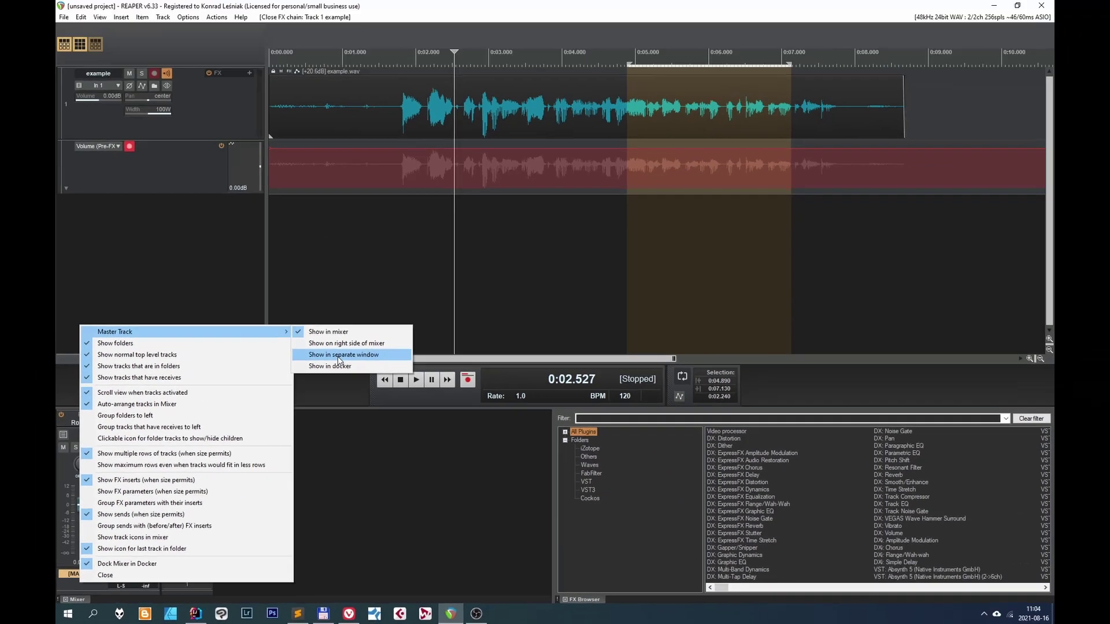
{"action": "left_click", "coordinate": [540, 94]}
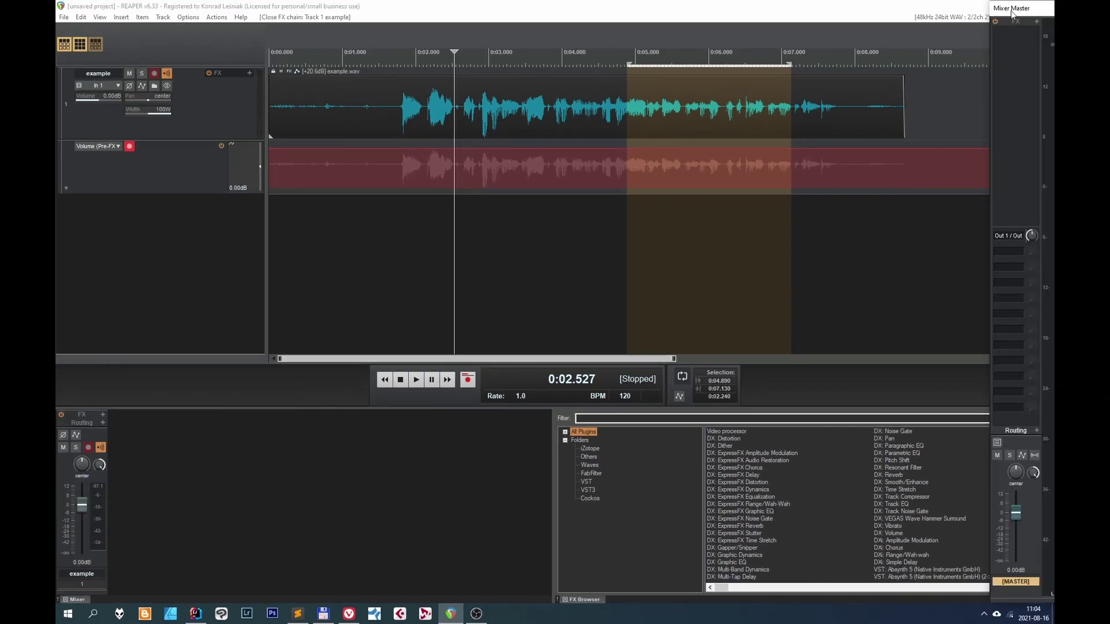
{"action": "left_click_drag", "start_coordinate": [1014, 9], "coordinate": [871, 35]}
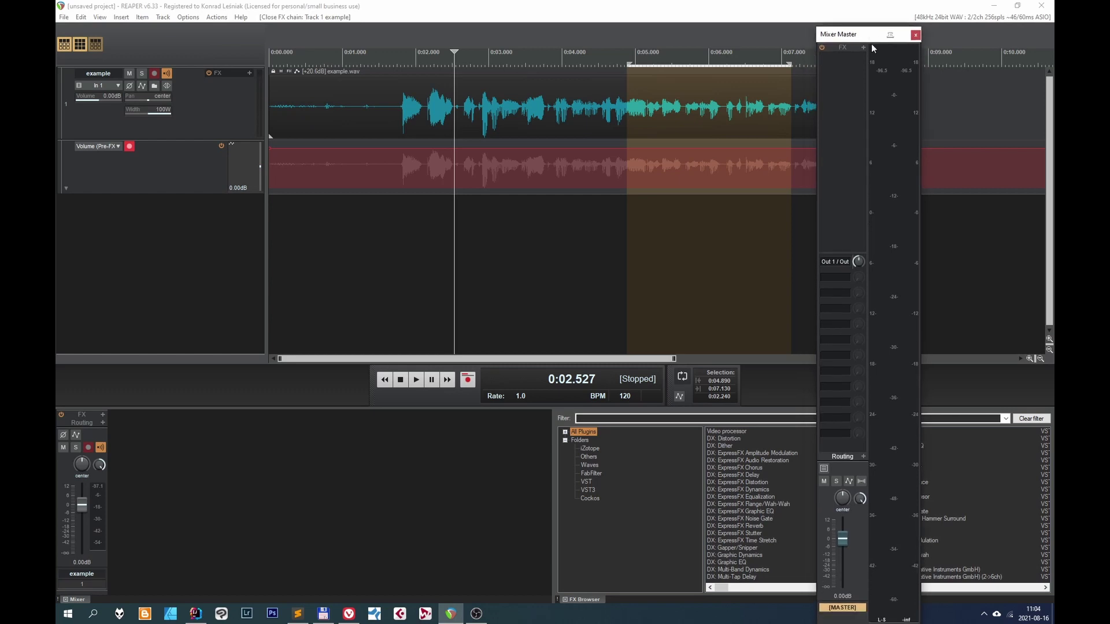
Dock the master track's mixer strip in the docker
{"action": "right_click", "coordinate": [841, 42]}
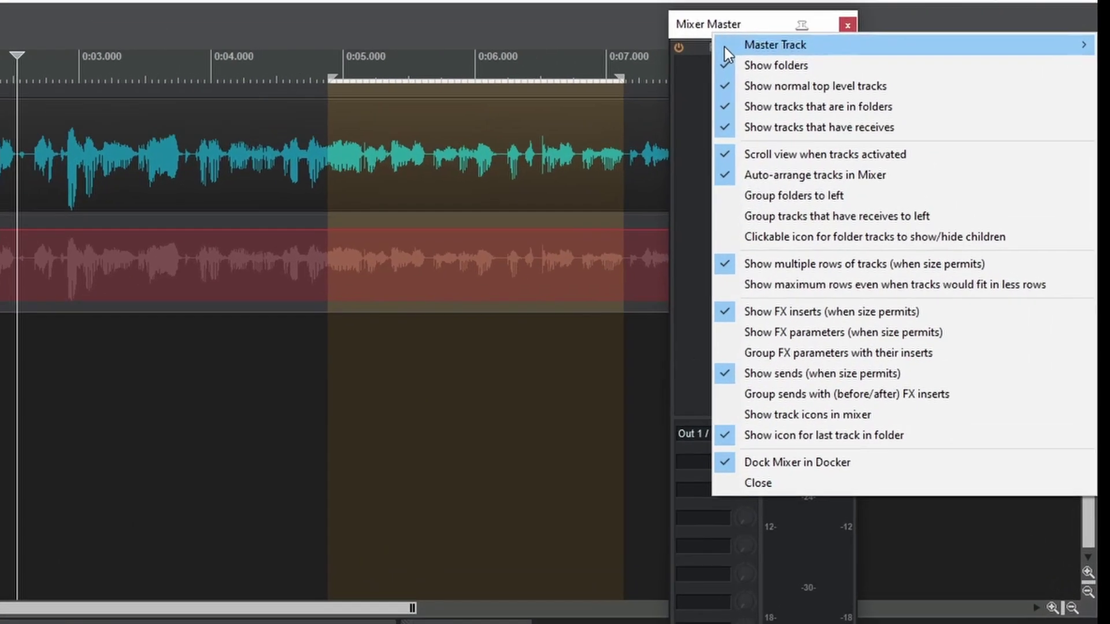
{"action": "mouse_move", "coordinate": [860, 46]}
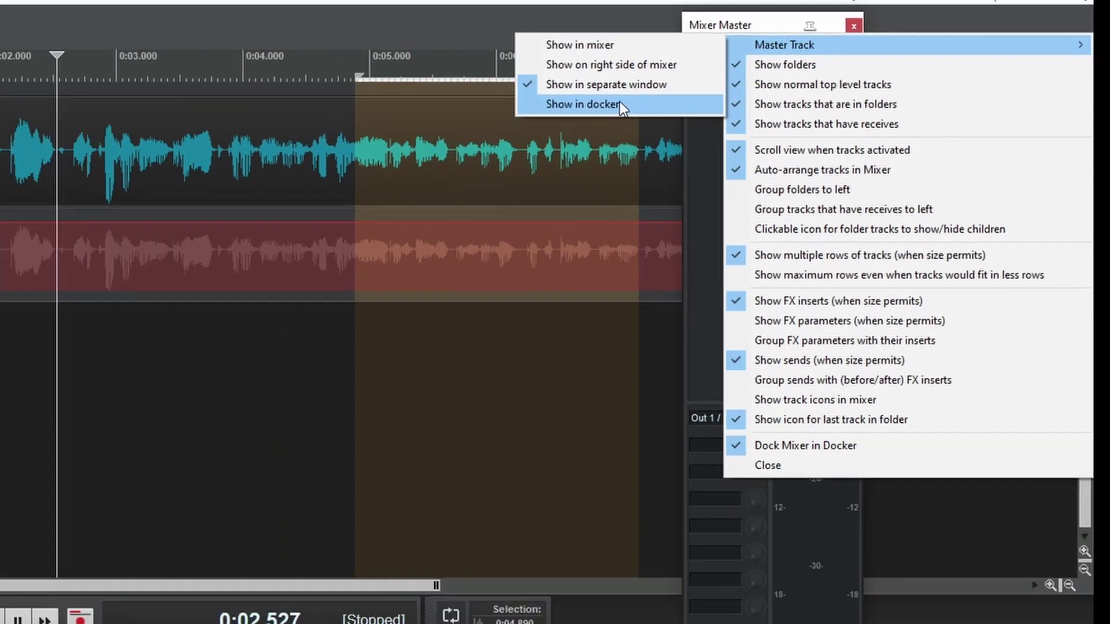
{"action": "left_click", "coordinate": [558, 113]}
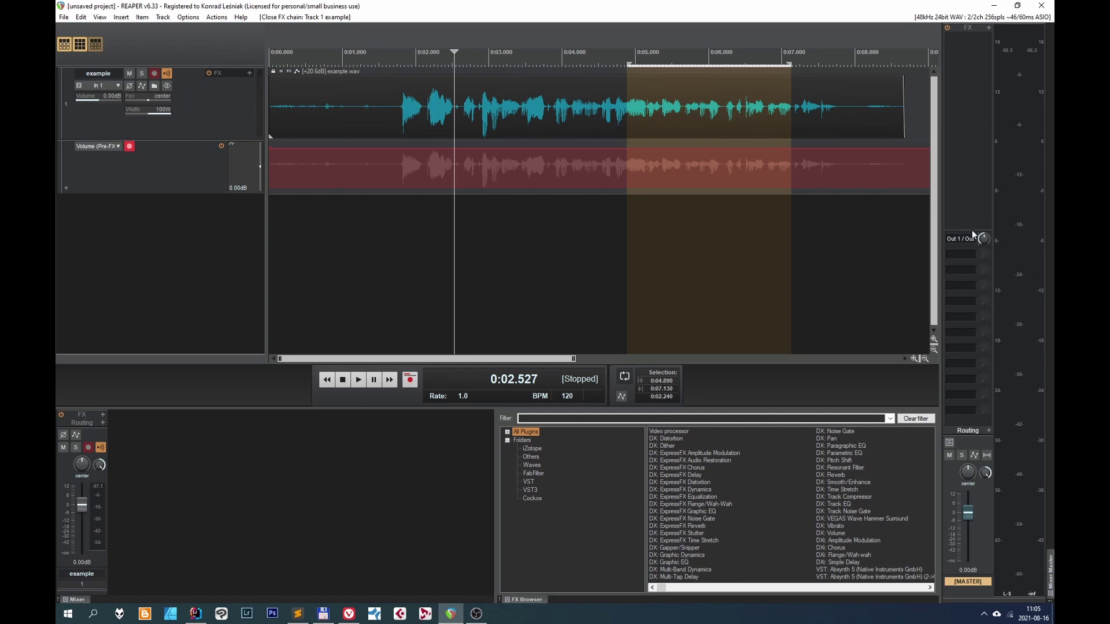
Collapse the master strip's send slots down to the routing button so the FX insert area takes the space
{"action": "left_click_drag", "start_coordinate": [968, 229], "coordinate": [969, 425]}
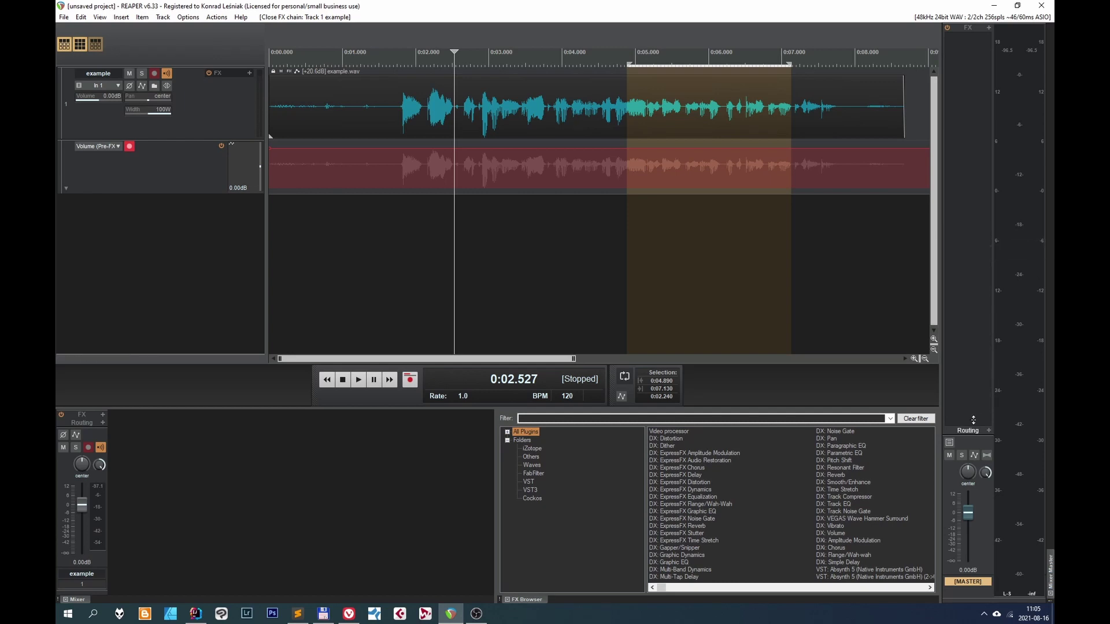
{"action": "left_click", "coordinate": [313, 475]}
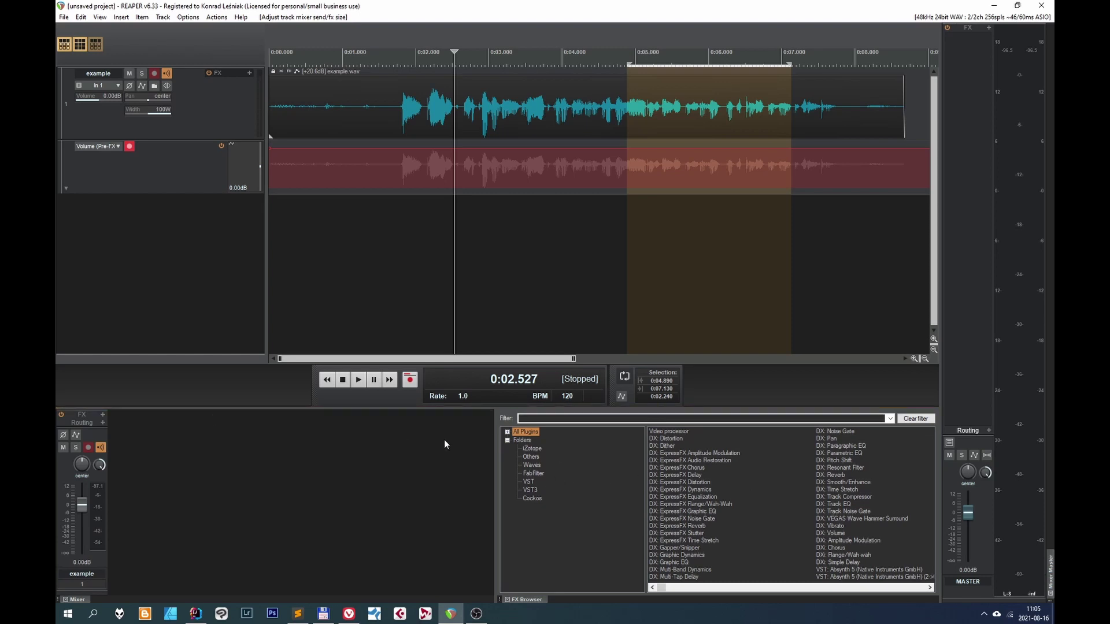
{"action": "left_click", "coordinate": [506, 434]}
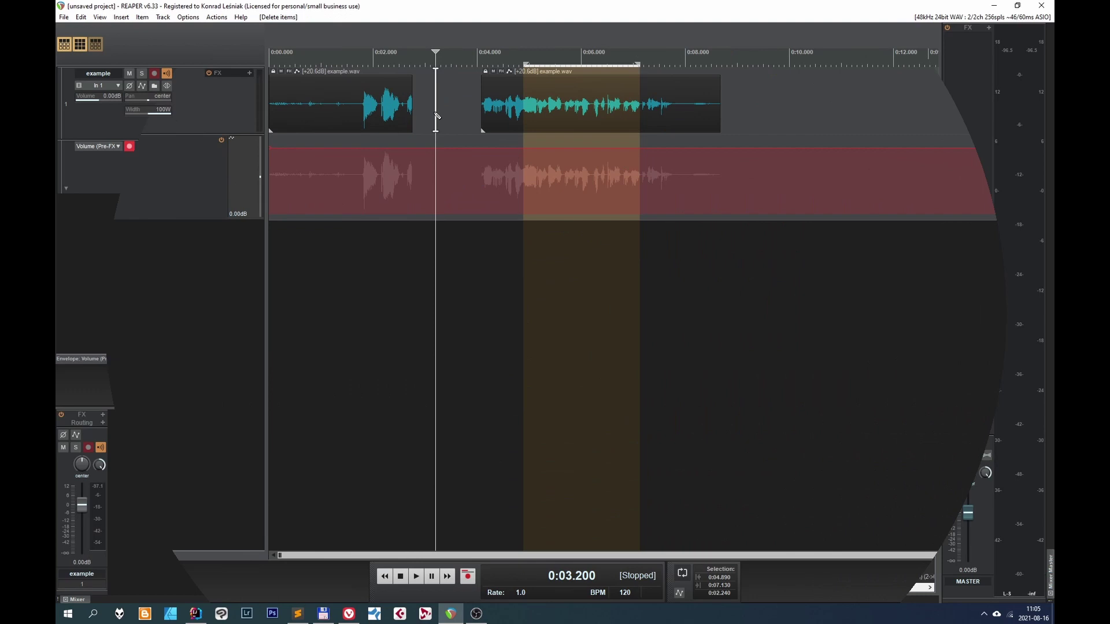
Ripple-delete the section of example.wav between about 2.75 s and 4.1 s and inspect the resulting join
{"action": "left_click", "coordinate": [433, 112]}
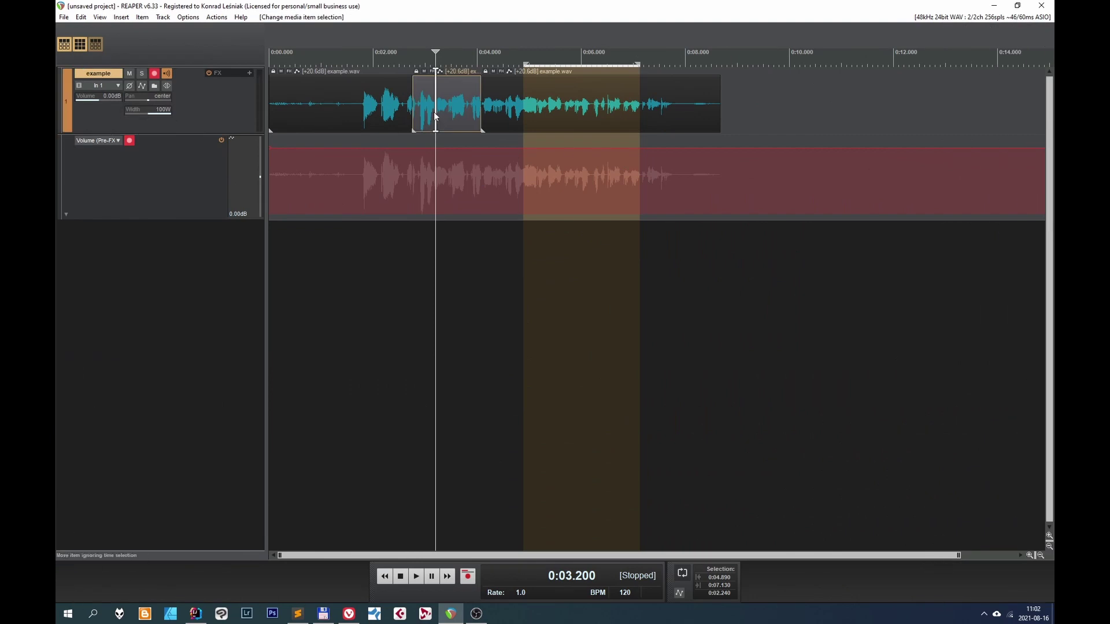
{"action": "key", "text": "Delete"}
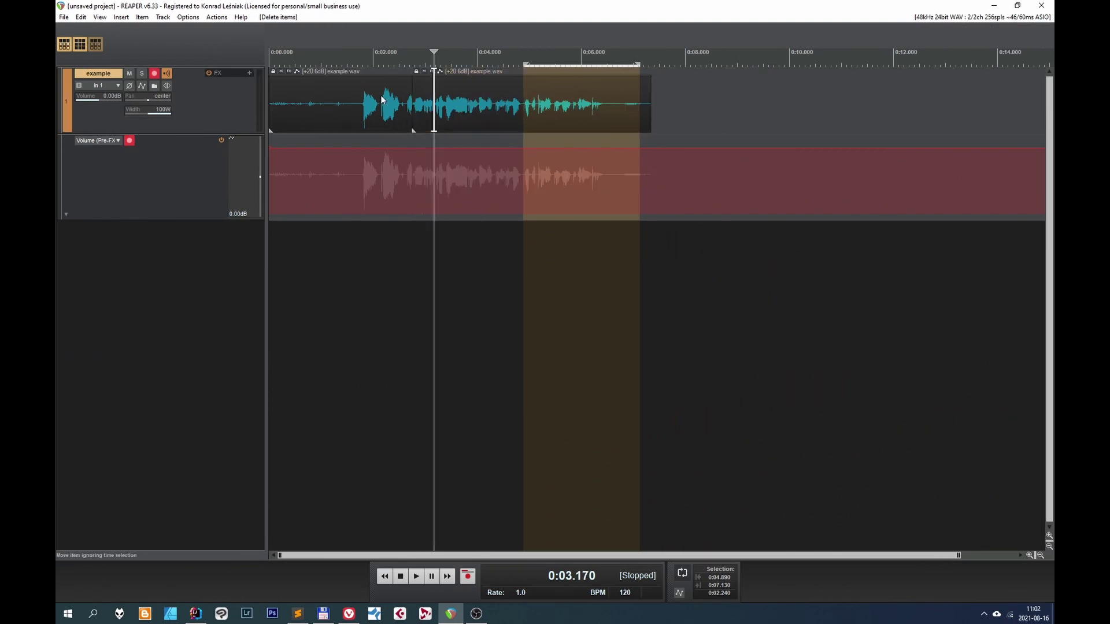
{"action": "scroll", "coordinate": [411, 99], "scroll_direction": "up", "scroll_amount": 2}
{"action": "scroll", "coordinate": [563, 115], "scroll_direction": "up", "scroll_amount": 3}
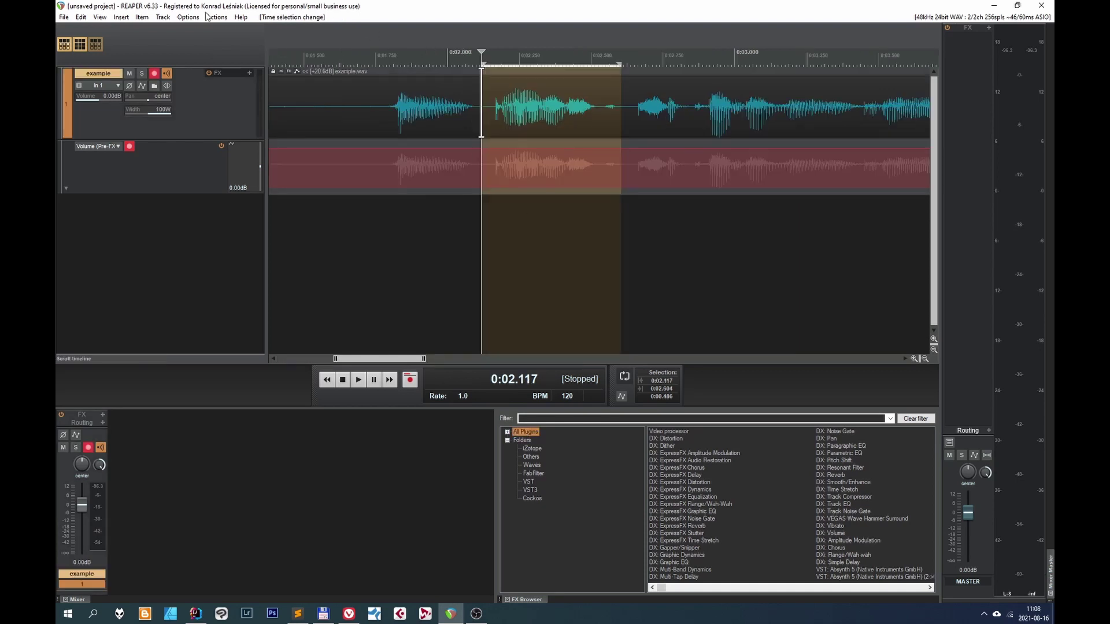
Create a new custom action containing "Time selection: Remove contents of time selection (moving later items)"
{"action": "left_click", "coordinate": [220, 18]}
{"action": "left_click", "coordinate": [224, 29]}
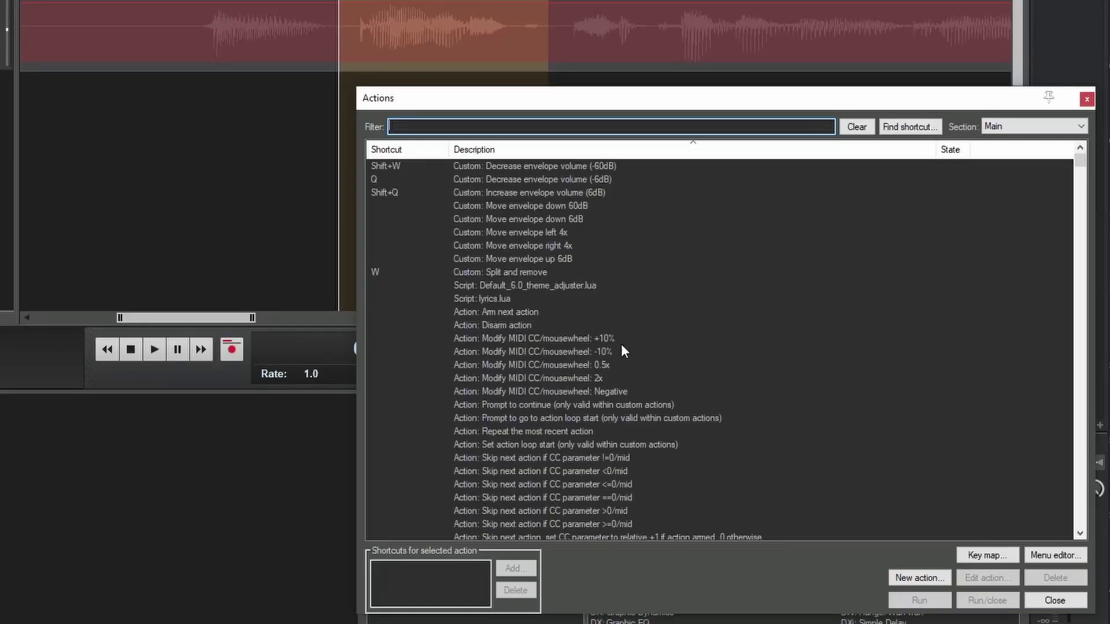
{"action": "left_click", "coordinate": [919, 579]}
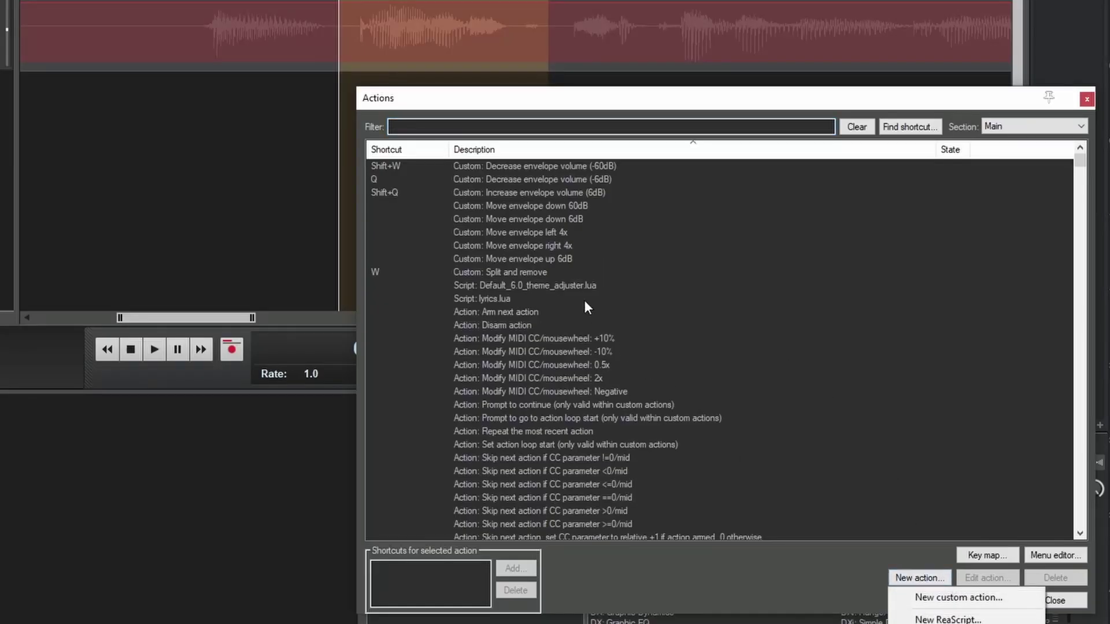
{"action": "left_click", "coordinate": [936, 597]}
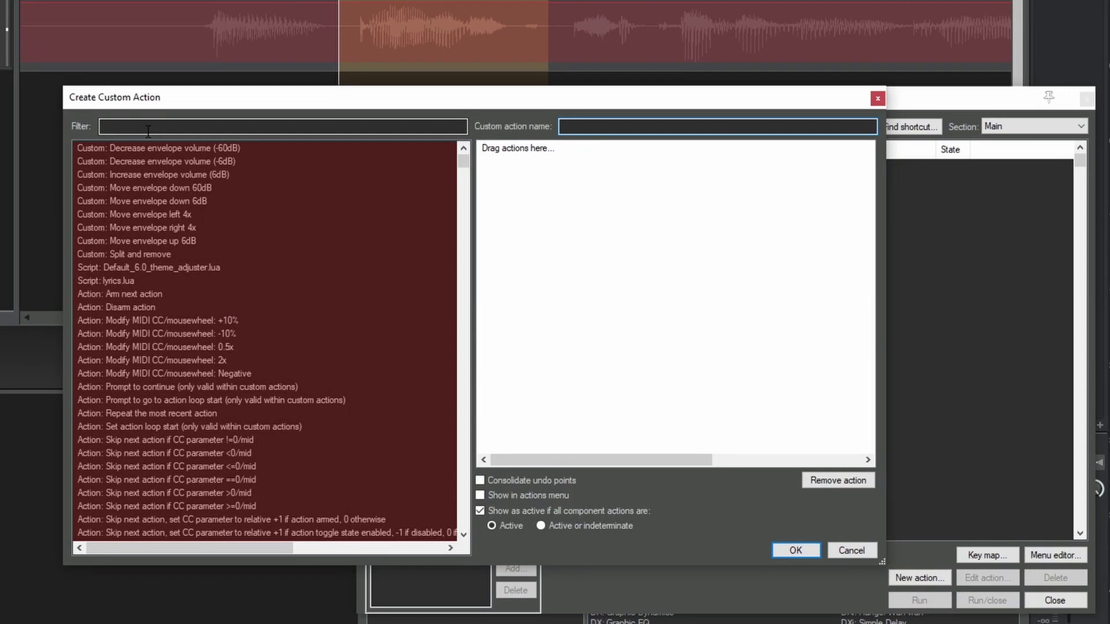
{"action": "left_click", "coordinate": [148, 127]}
{"action": "type", "text": "remove"}
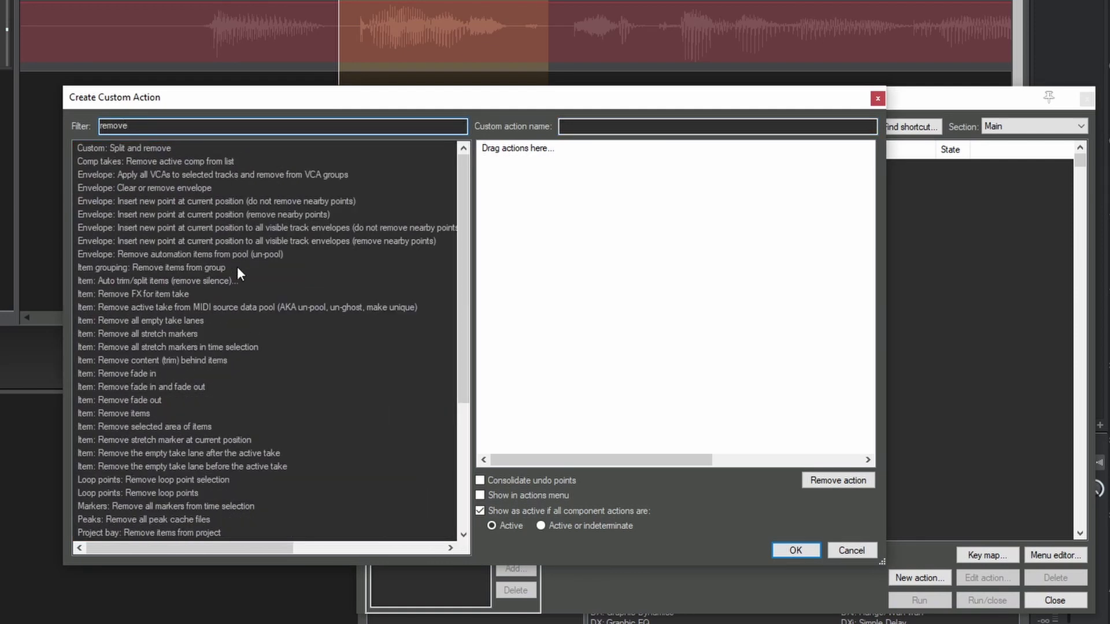
{"action": "scroll", "coordinate": [227, 318], "scroll_direction": "down", "scroll_amount": 5}
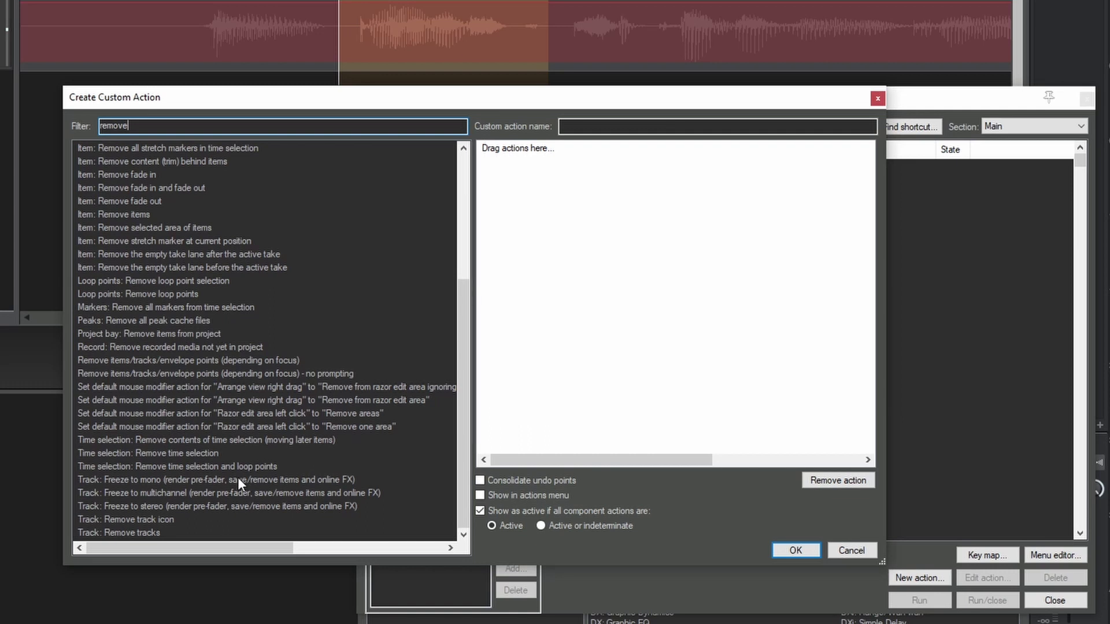
{"action": "left_click", "coordinate": [176, 440]}
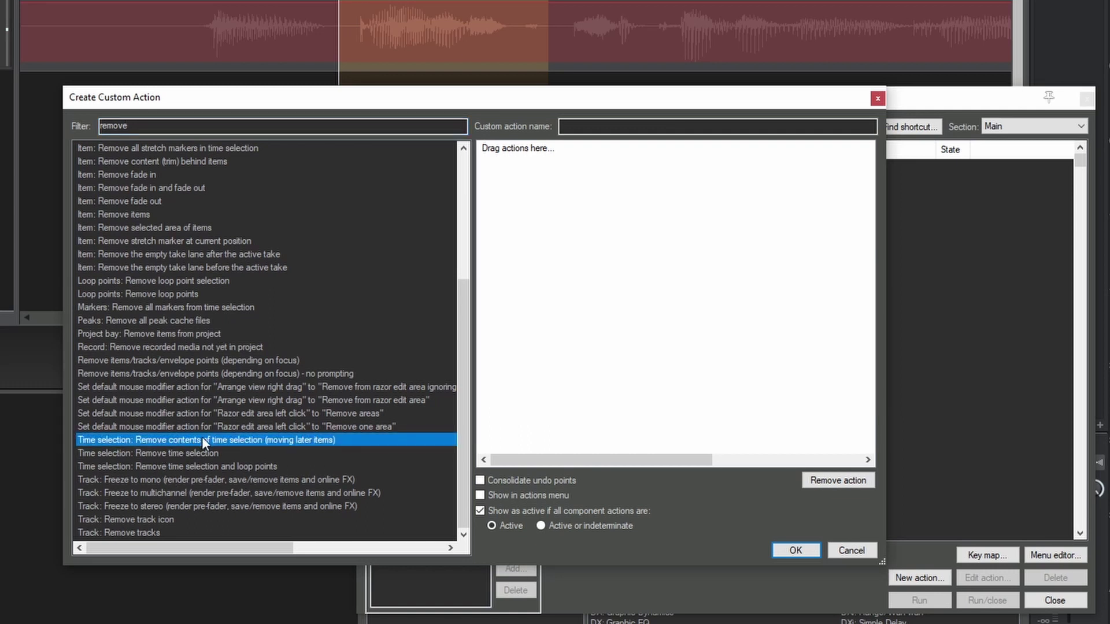
{"action": "left_click_drag", "start_coordinate": [203, 437], "coordinate": [594, 248]}
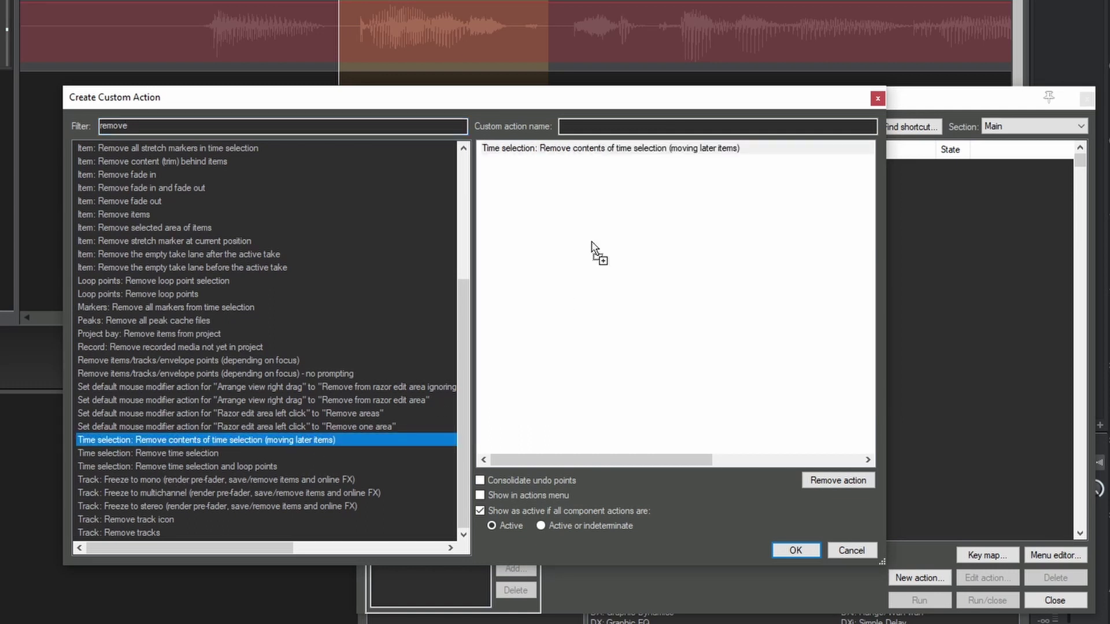
Name the custom action "Usun zaznaczone"
{"action": "left_click", "coordinate": [578, 128]}
{"action": "type", "text": "Usu"}
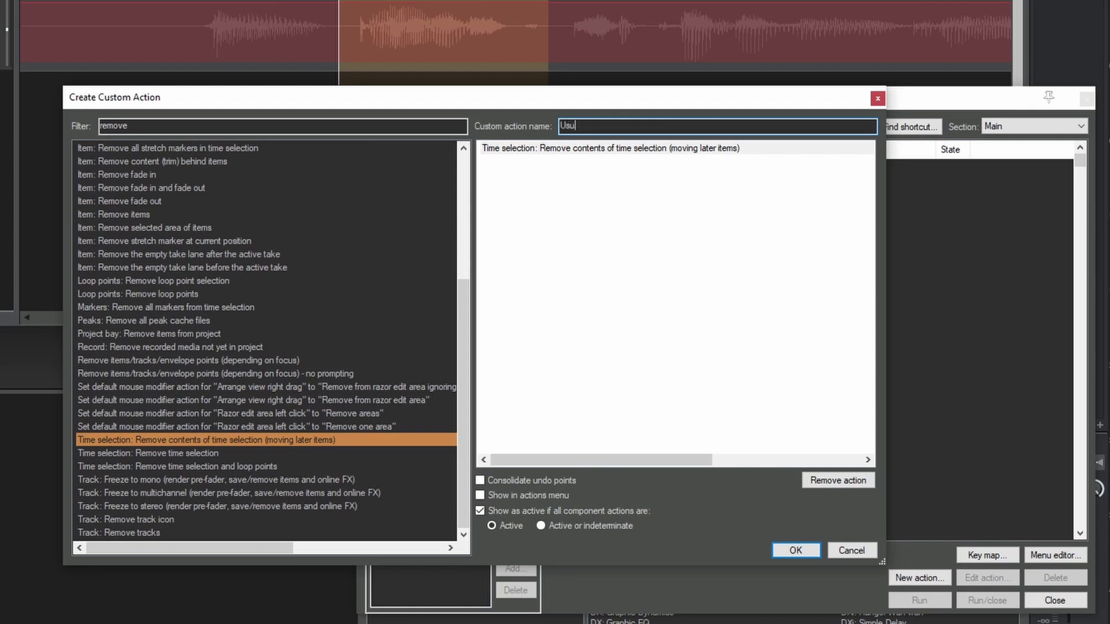
{"action": "type", "text": "n zaznaczone"}
{"action": "left_click", "coordinate": [560, 196]}
Add "Go to end of time selection" to the custom action and save it with Consolidate undo points and Show in actions menu enabled
{"action": "double_click", "coordinate": [164, 129]}
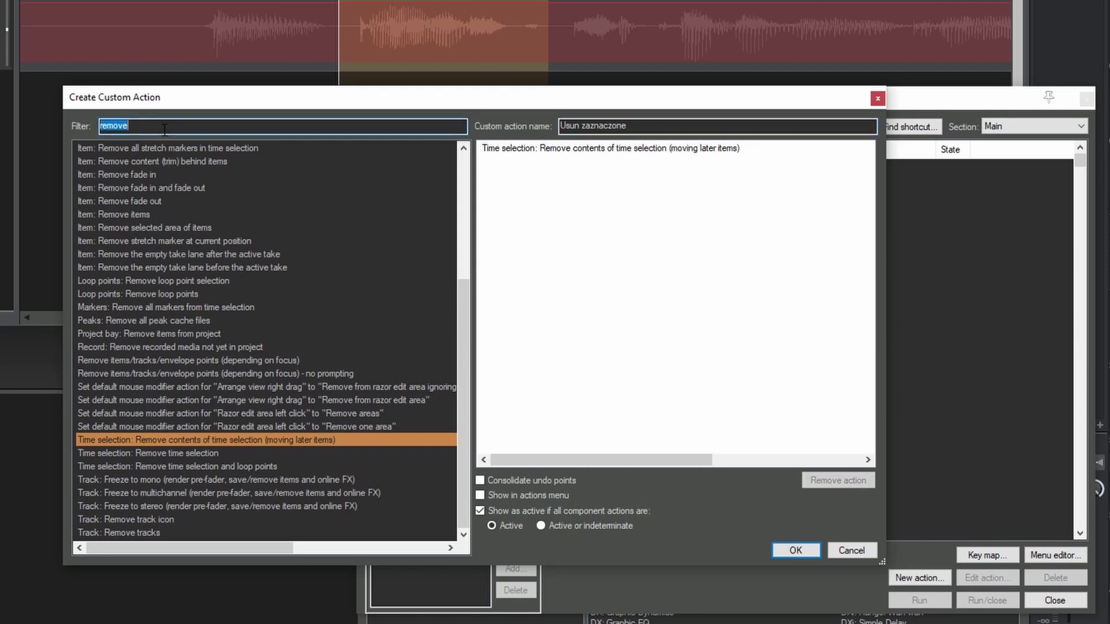
{"action": "type", "text": "go to"}
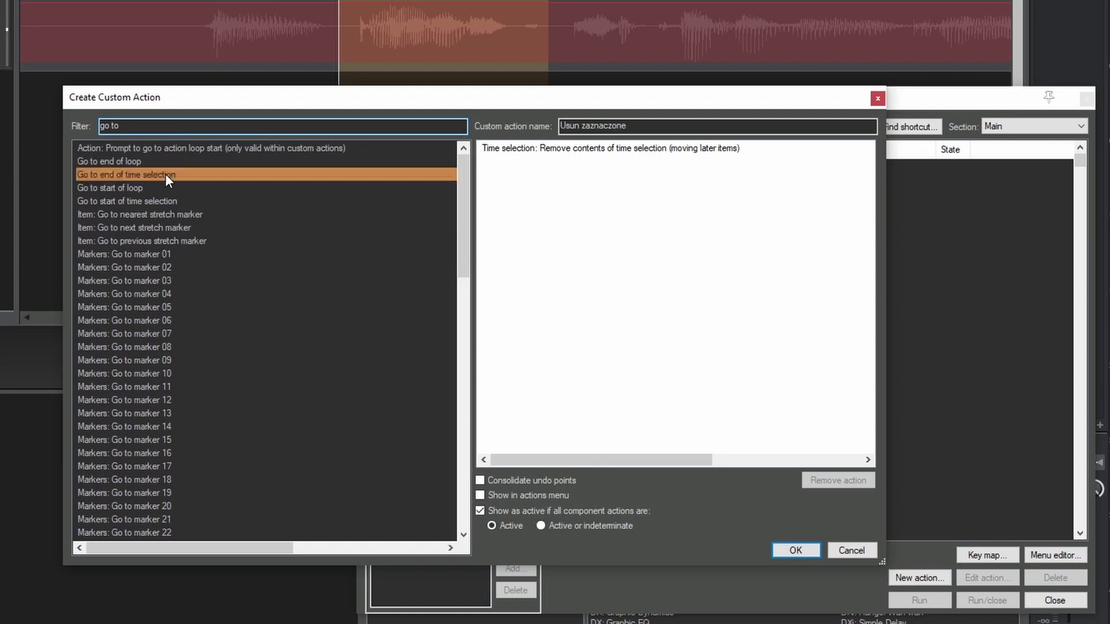
{"action": "left_click_drag", "start_coordinate": [166, 174], "coordinate": [560, 196]}
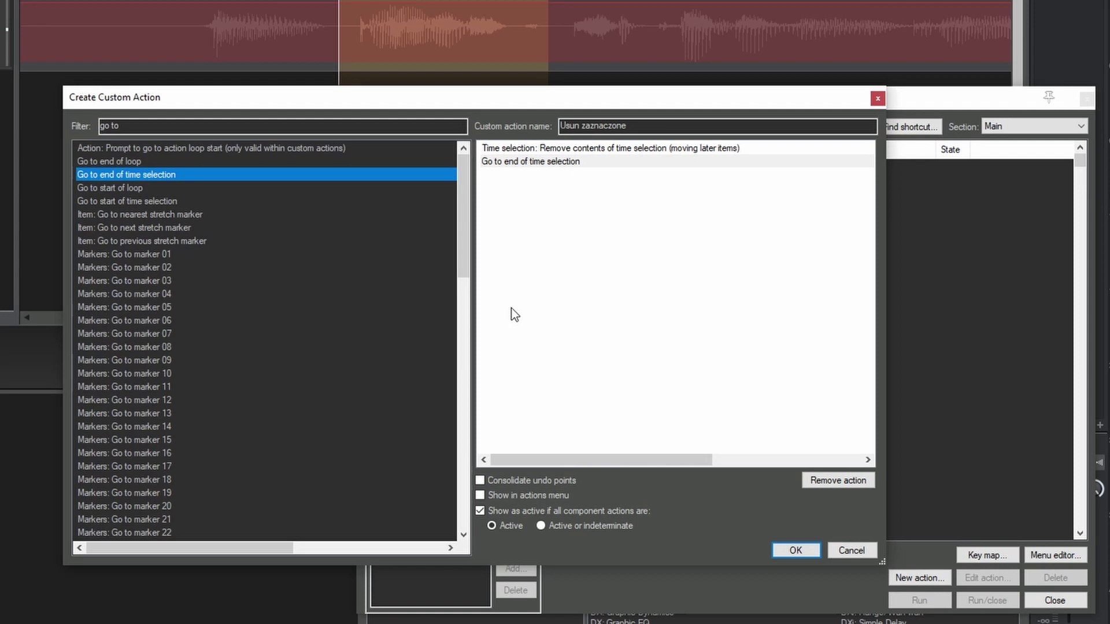
{"action": "left_click", "coordinate": [503, 480]}
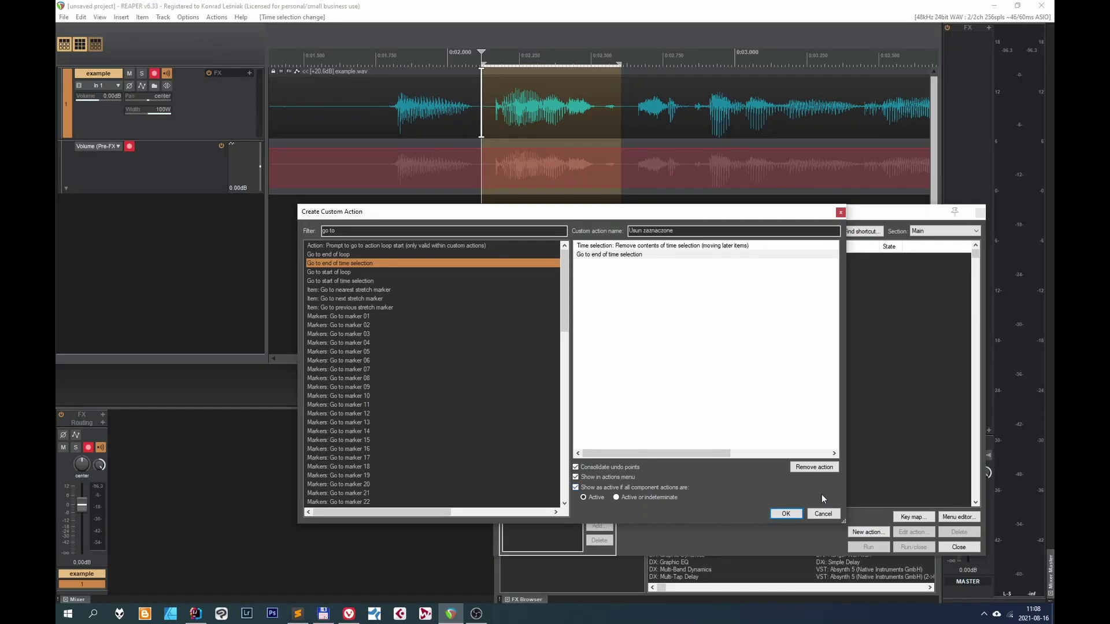
{"action": "left_click", "coordinate": [798, 514]}
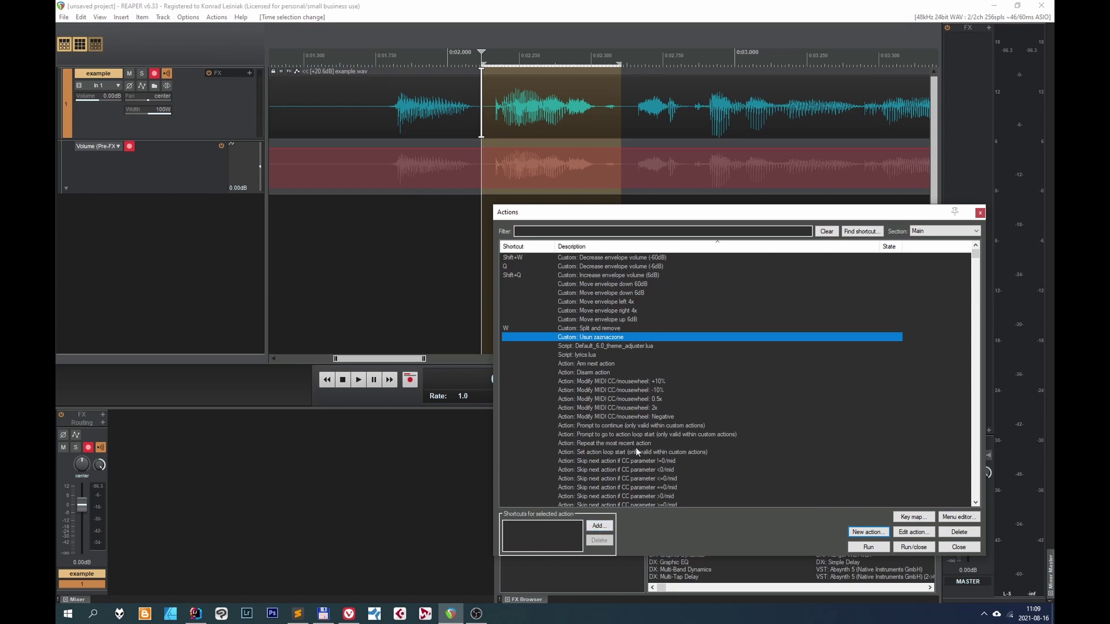
Assign the shortcut Shift+\ to the Usun zaznaczone action and close the action list
{"action": "left_click", "coordinate": [601, 528]}
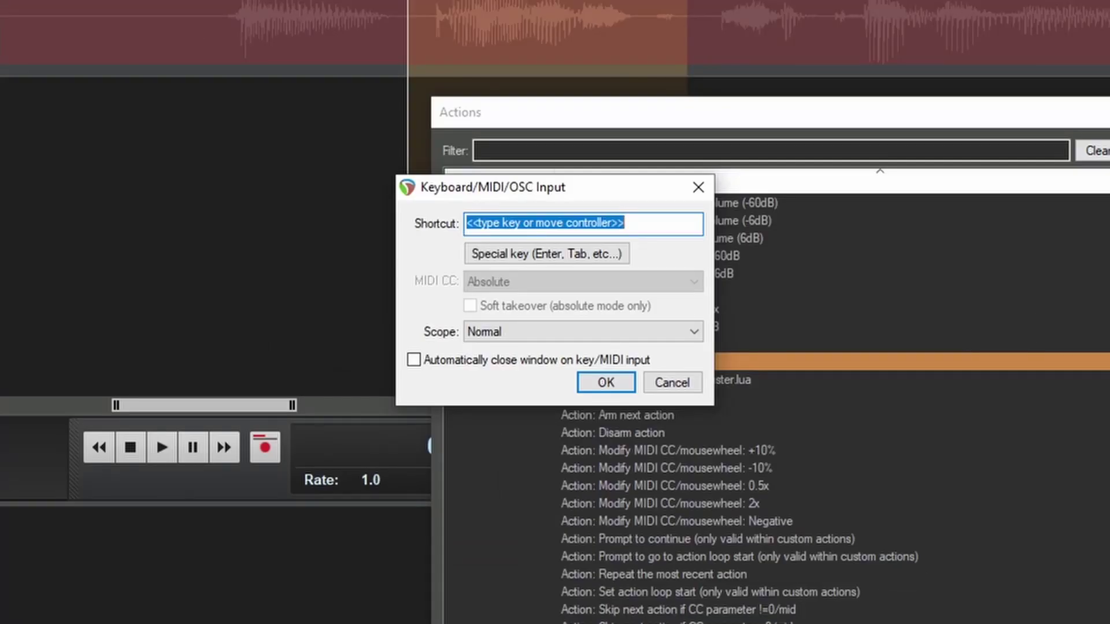
{"action": "key", "text": "shift+backslash"}
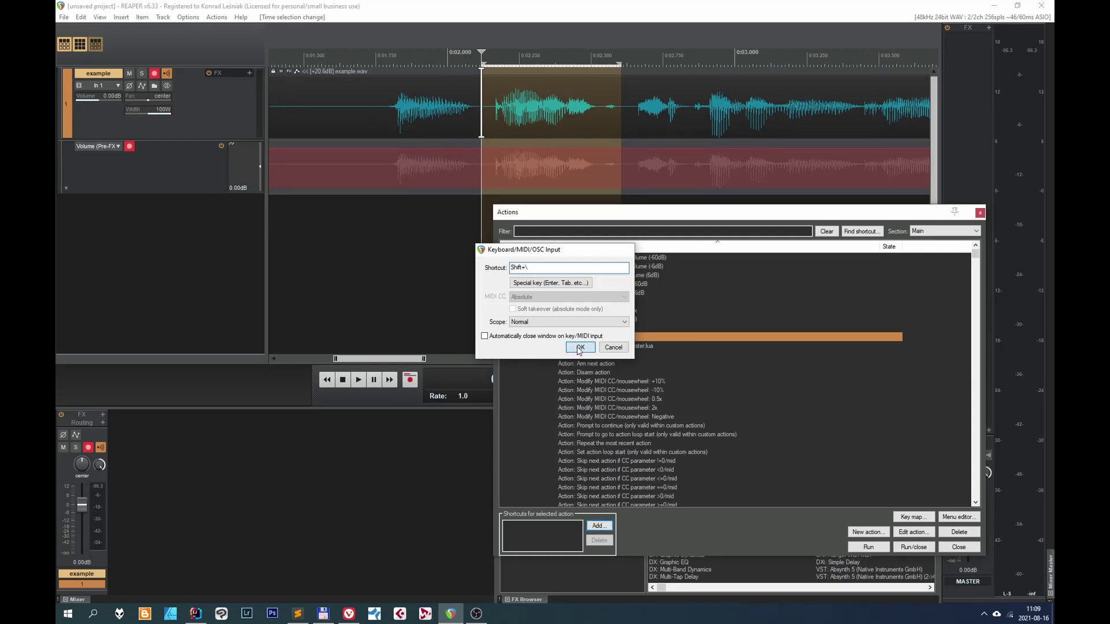
{"action": "left_click", "coordinate": [605, 382]}
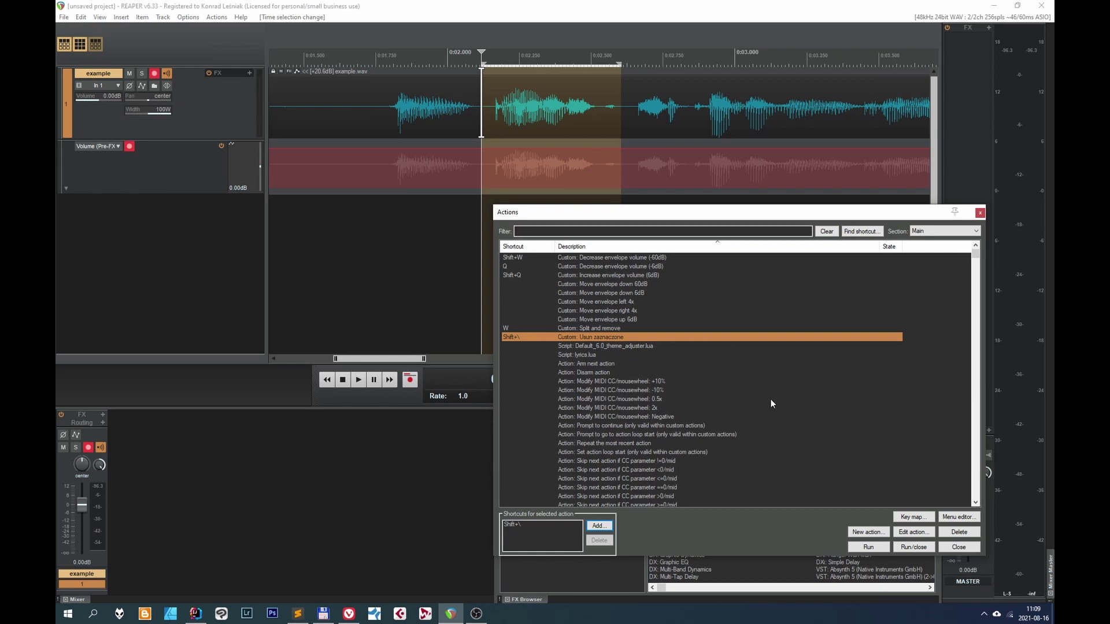
{"action": "left_click", "coordinate": [958, 547]}
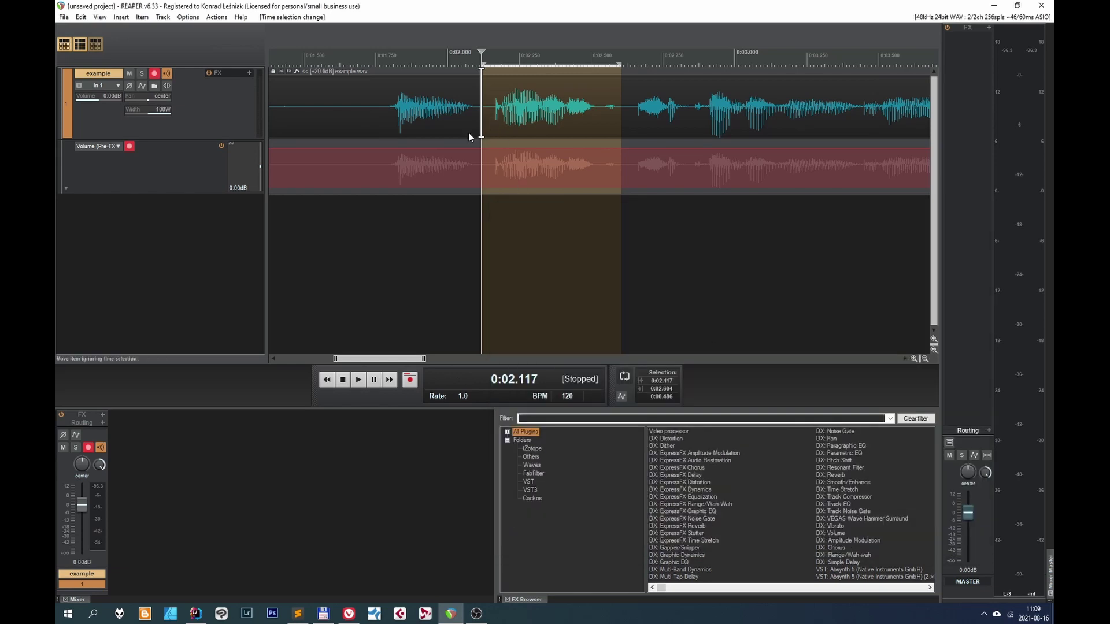
Run the Usun zaznaczone custom action on the selected section of example.wav, inspect the join closely, and undo the removal
{"action": "left_click", "coordinate": [225, 18]}
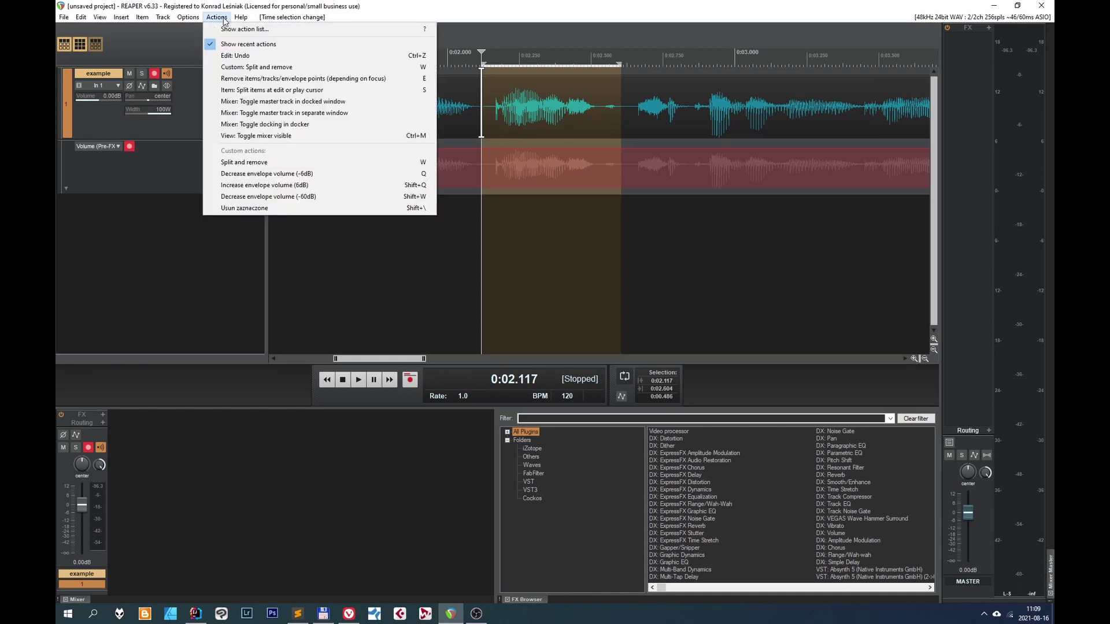
{"action": "left_click", "coordinate": [333, 208]}
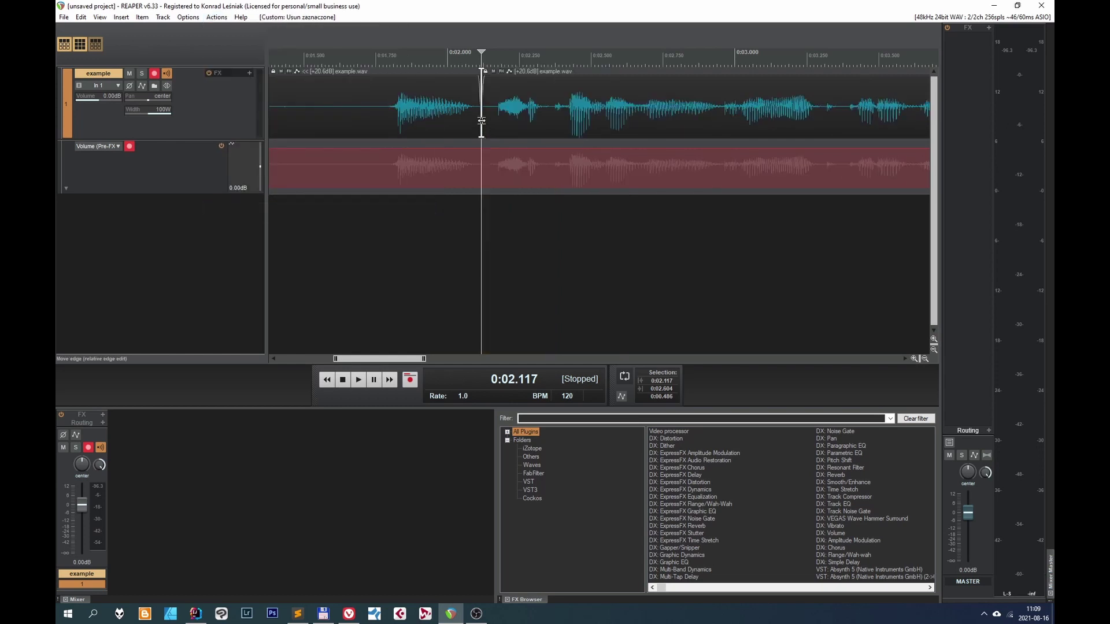
{"action": "scroll", "coordinate": [481, 121], "scroll_direction": "up", "scroll_amount": 2}
{"action": "scroll", "coordinate": [574, 130], "scroll_direction": "up", "scroll_amount": 8}
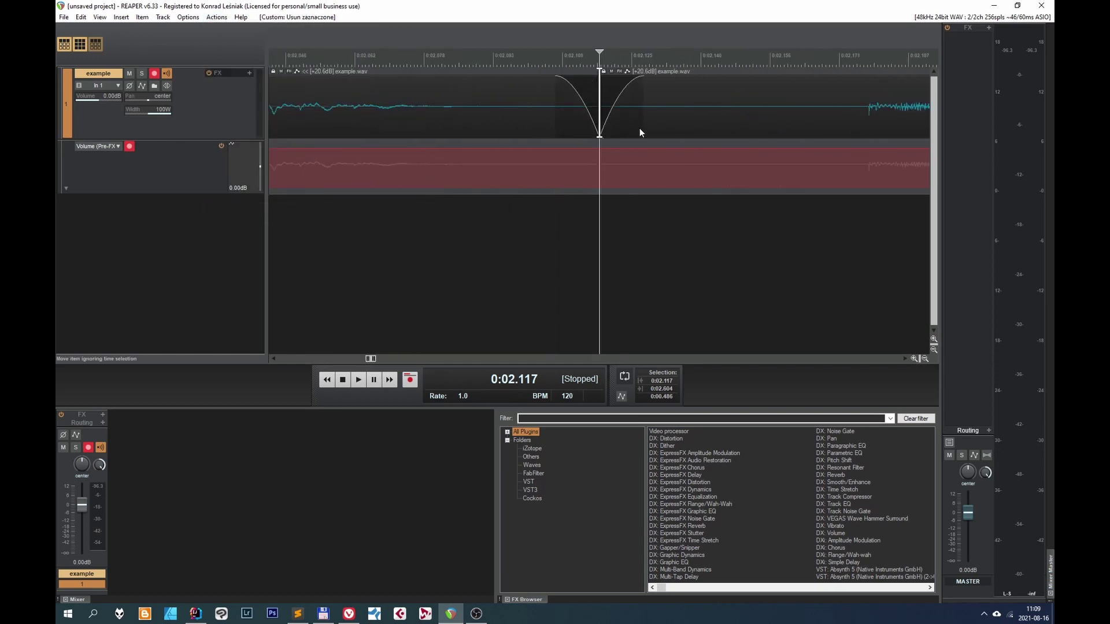
{"action": "scroll", "coordinate": [639, 127], "scroll_direction": "down", "scroll_amount": 8}
{"action": "scroll", "coordinate": [619, 157], "scroll_direction": "down", "scroll_amount": 2}
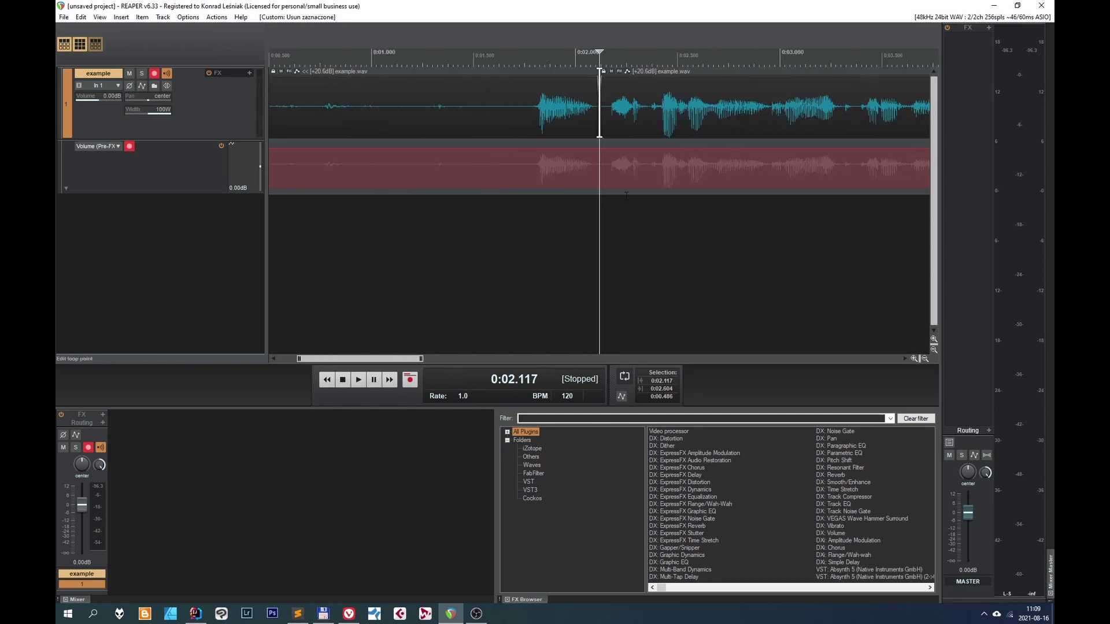
{"action": "key", "text": "ctrl+z"}
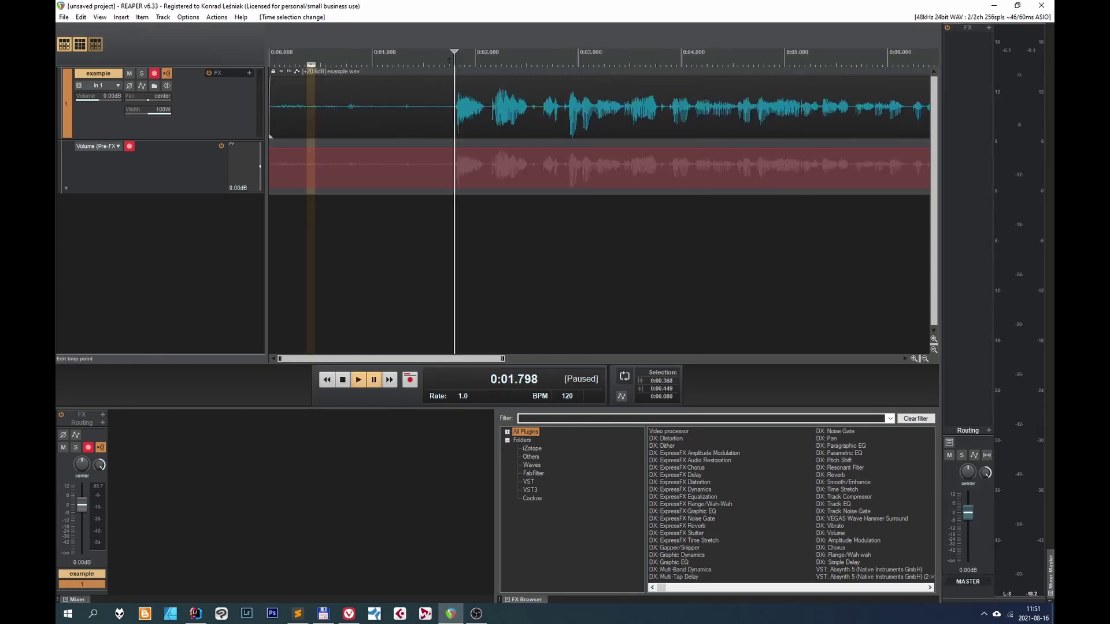
Set a time selection over the quiet noise between words in example.wav, from about 2.52 s to 2.66 s
{"action": "left_click", "coordinate": [447, 61]}
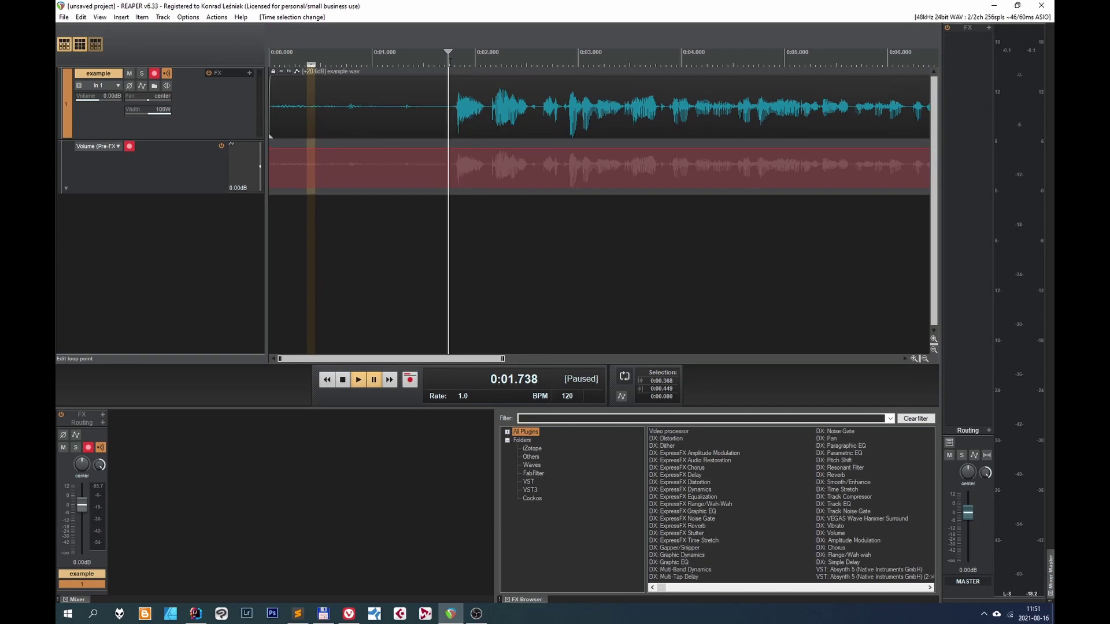
{"action": "left_click", "coordinate": [528, 63]}
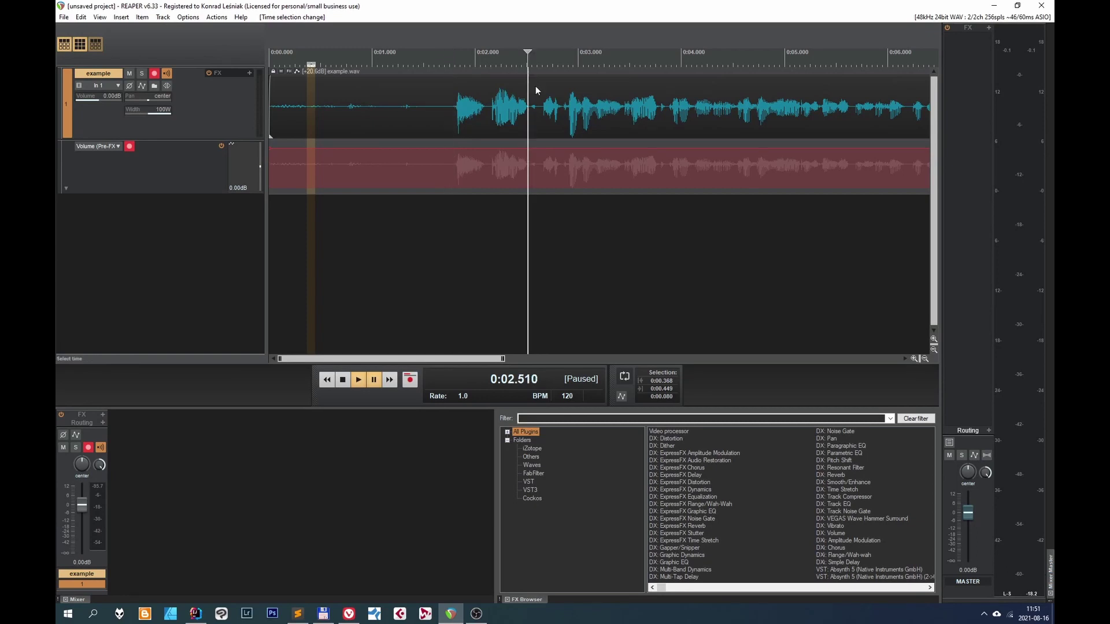
{"action": "scroll", "coordinate": [543, 109], "scroll_direction": "up", "scroll_amount": 2}
{"action": "scroll", "coordinate": [625, 127], "scroll_direction": "up", "scroll_amount": 4}
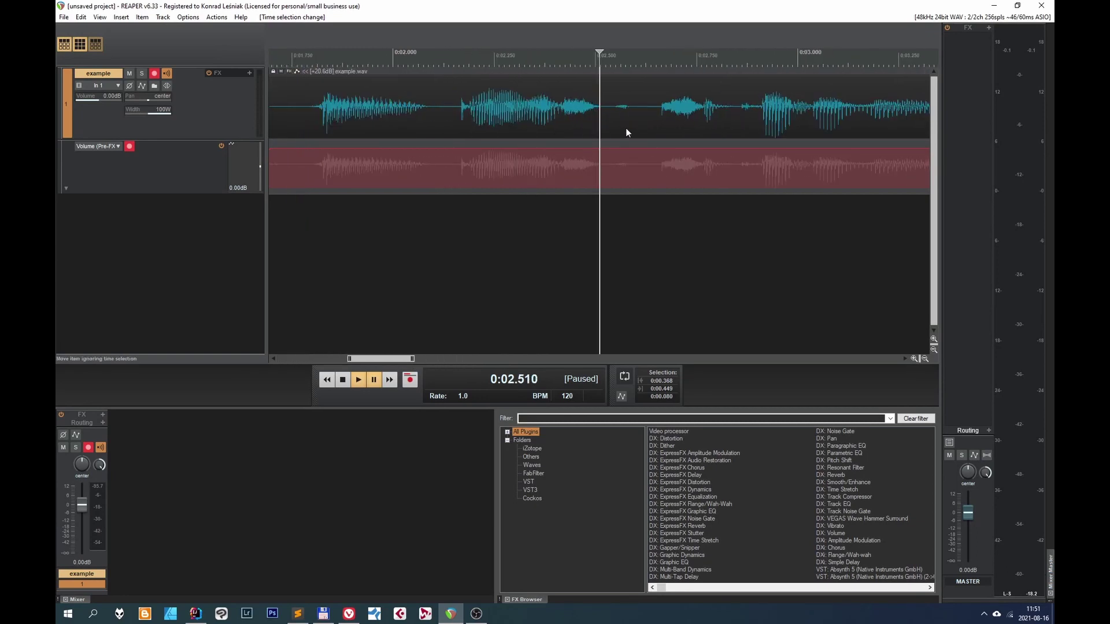
{"action": "left_click", "coordinate": [609, 57]}
{"action": "left_click_drag", "start_coordinate": [603, 61], "coordinate": [684, 64]}
Split example.wav at the edges of the time selection and lower the middle piece's item volume to about +13.4 dB
{"action": "key", "text": "s"}
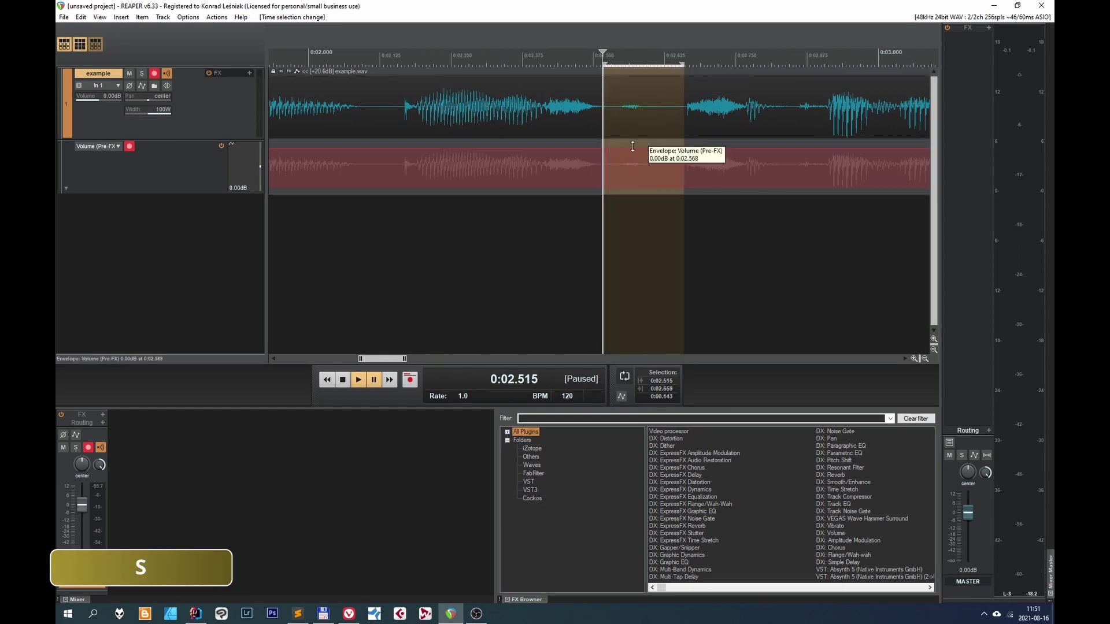
{"action": "left_click", "coordinate": [682, 106]}
{"action": "left_click", "coordinate": [638, 122]}
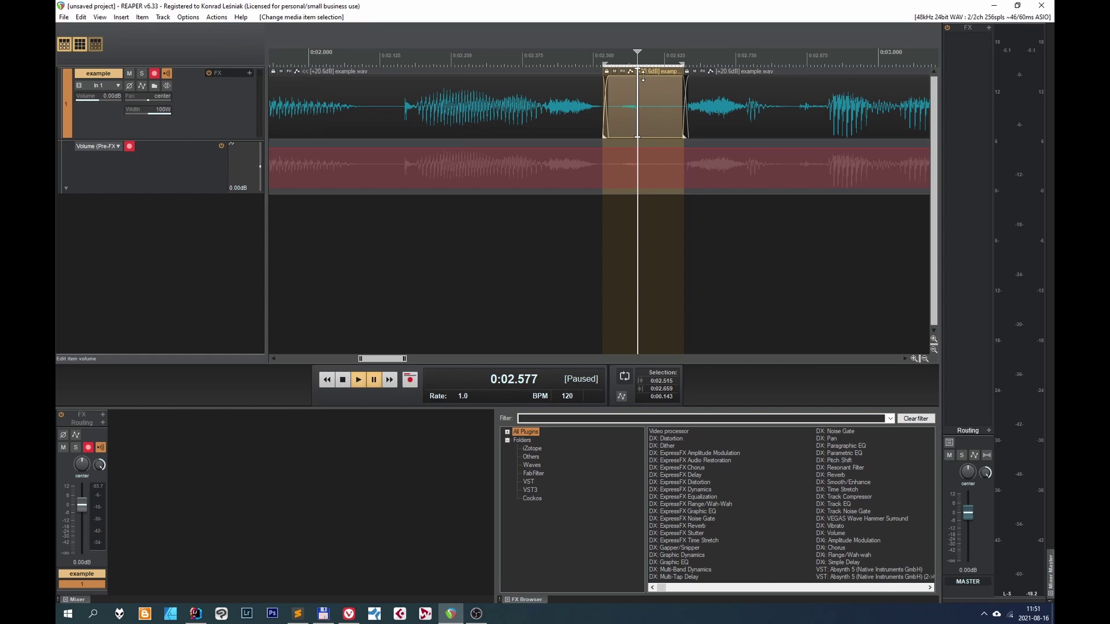
{"action": "left_click_drag", "start_coordinate": [643, 77], "coordinate": [652, 112]}
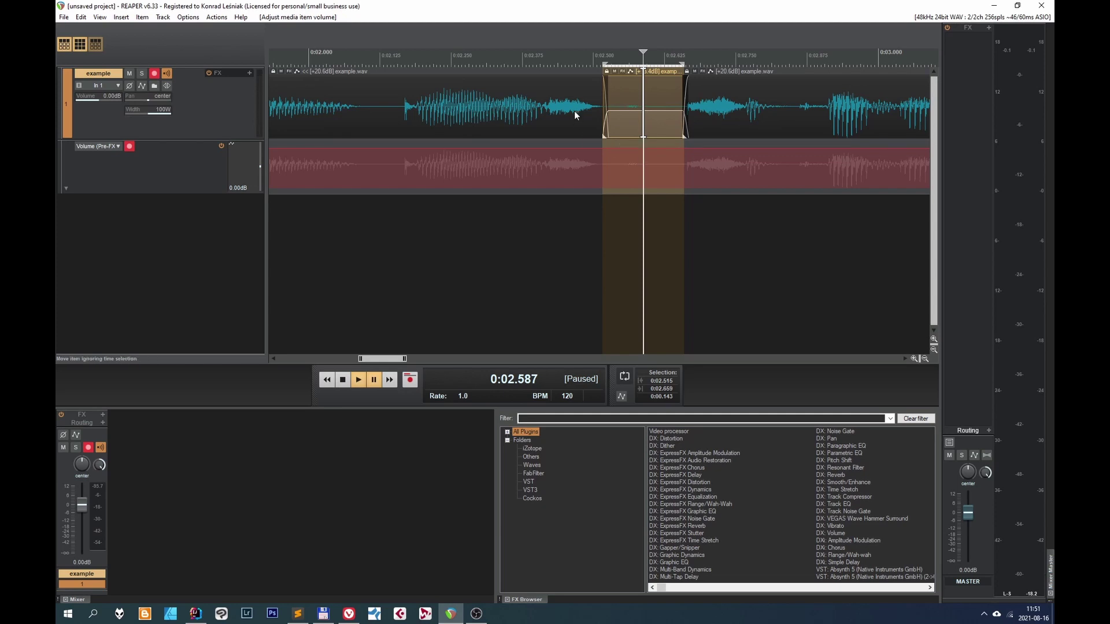
{"action": "left_click", "coordinate": [562, 88]}
{"action": "left_click", "coordinate": [715, 104]}
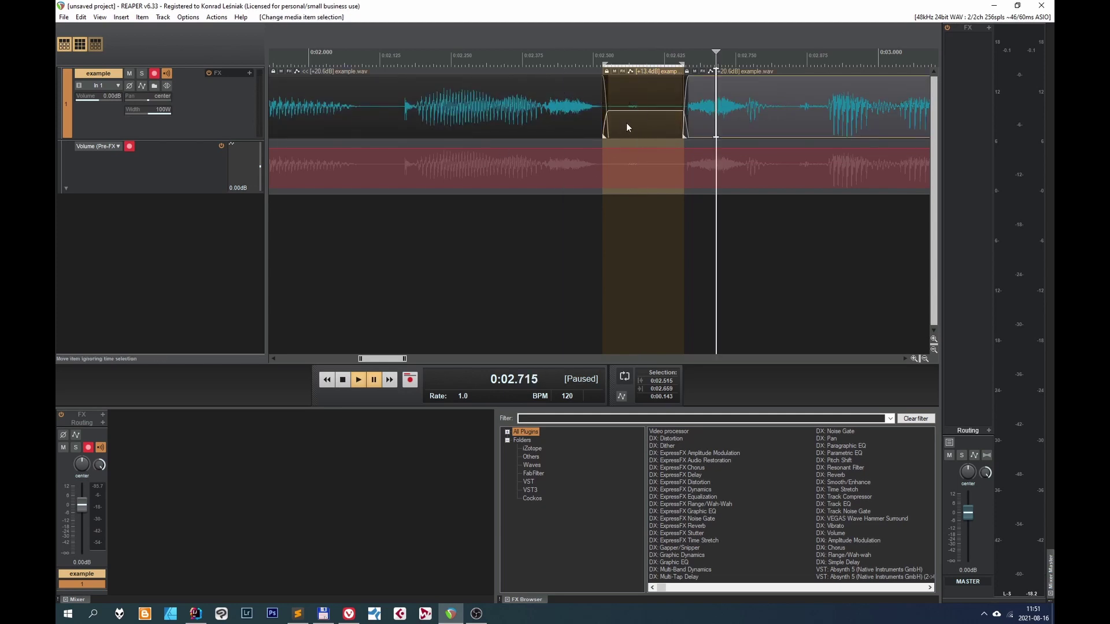
Undo the item volume change and the split of example.wav
{"action": "key", "text": "ctrl+z"}
{"action": "key", "text": "ctrl+z"}
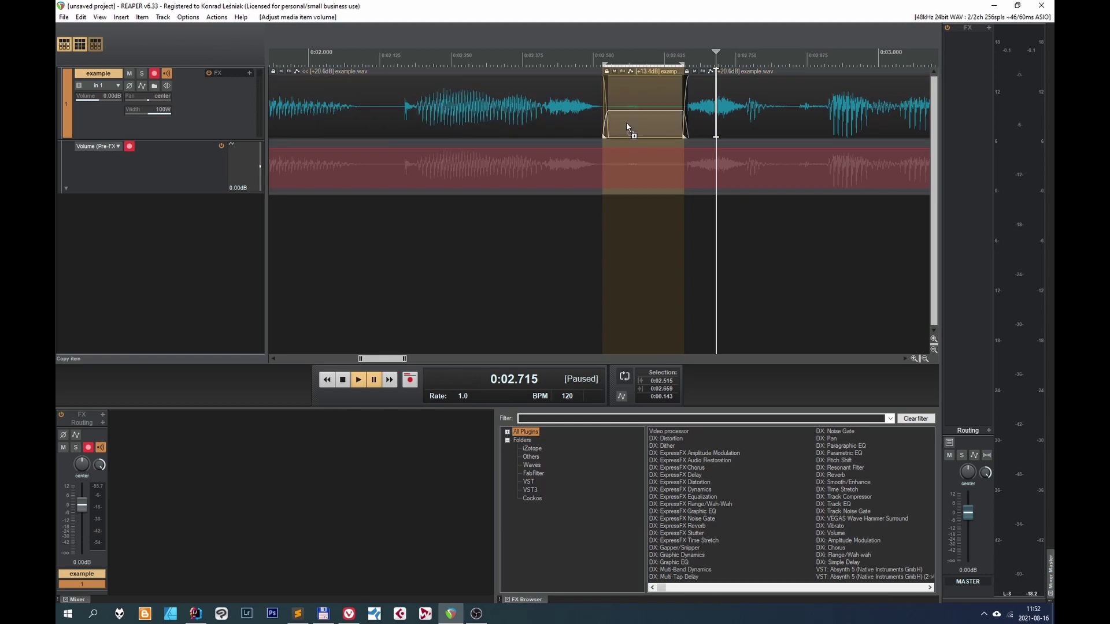
{"action": "key", "text": "ctrl+z"}
{"action": "key", "text": "ctrl+z"}
{"action": "key", "text": "ctrl+z"}
{"action": "key", "text": "ctrl+z"}
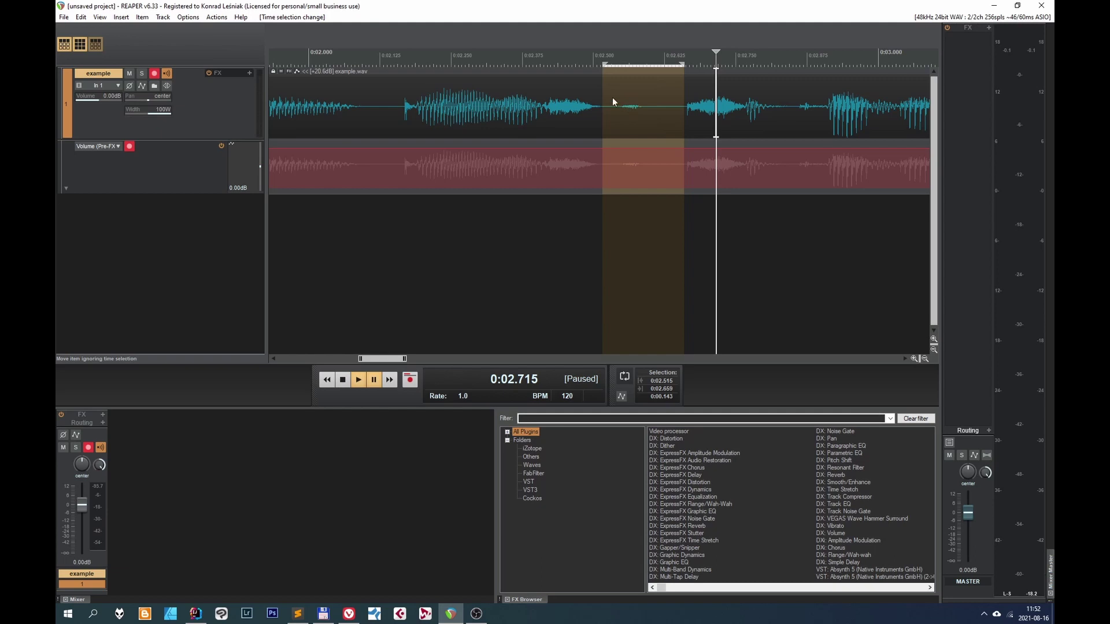
Start a new custom action from the action list and name it Decrease volume
{"action": "left_click", "coordinate": [217, 16]}
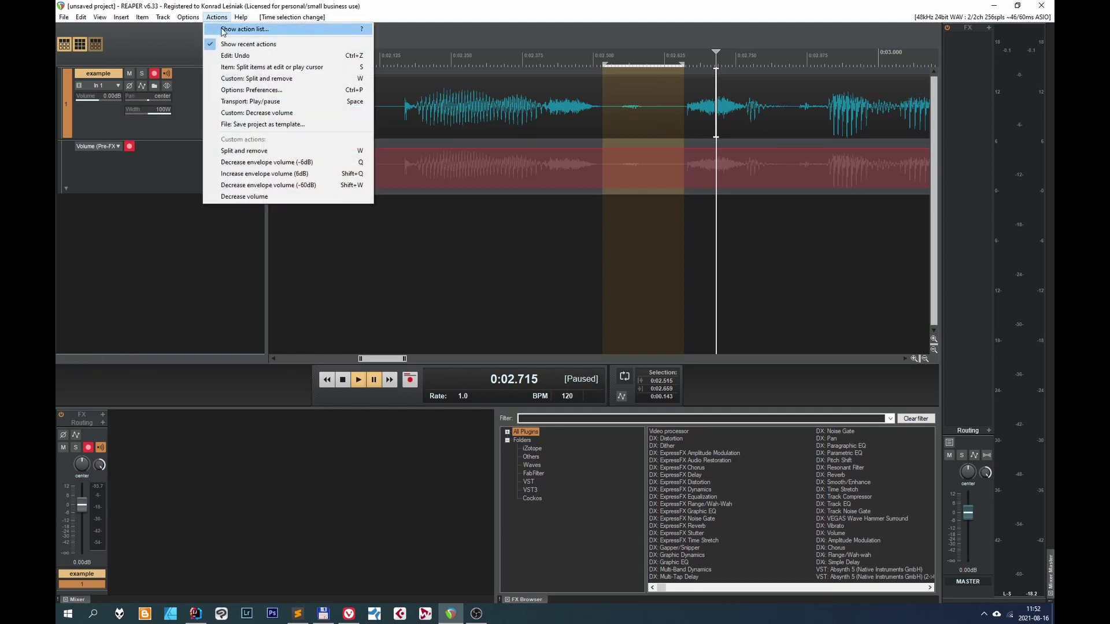
{"action": "left_click", "coordinate": [243, 29]}
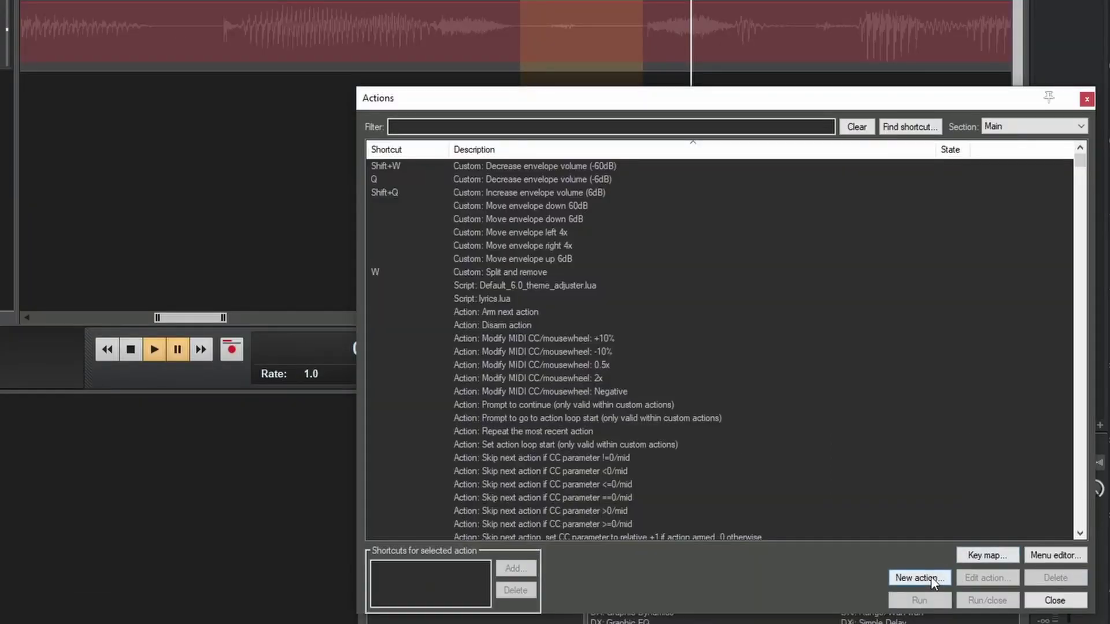
{"action": "left_click", "coordinate": [933, 579]}
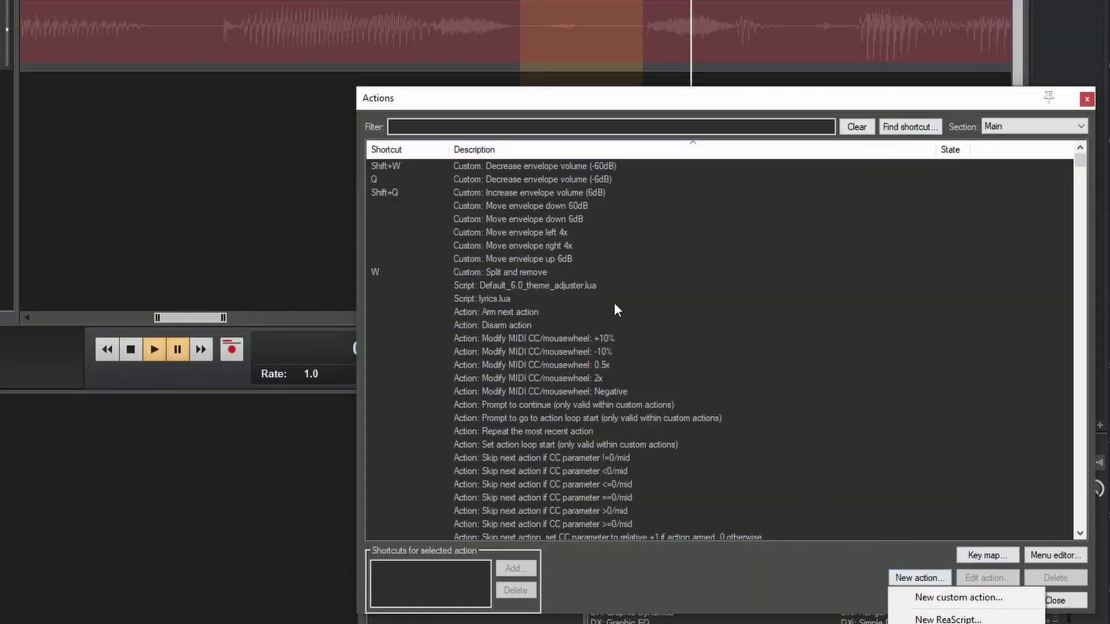
{"action": "left_click", "coordinate": [913, 598]}
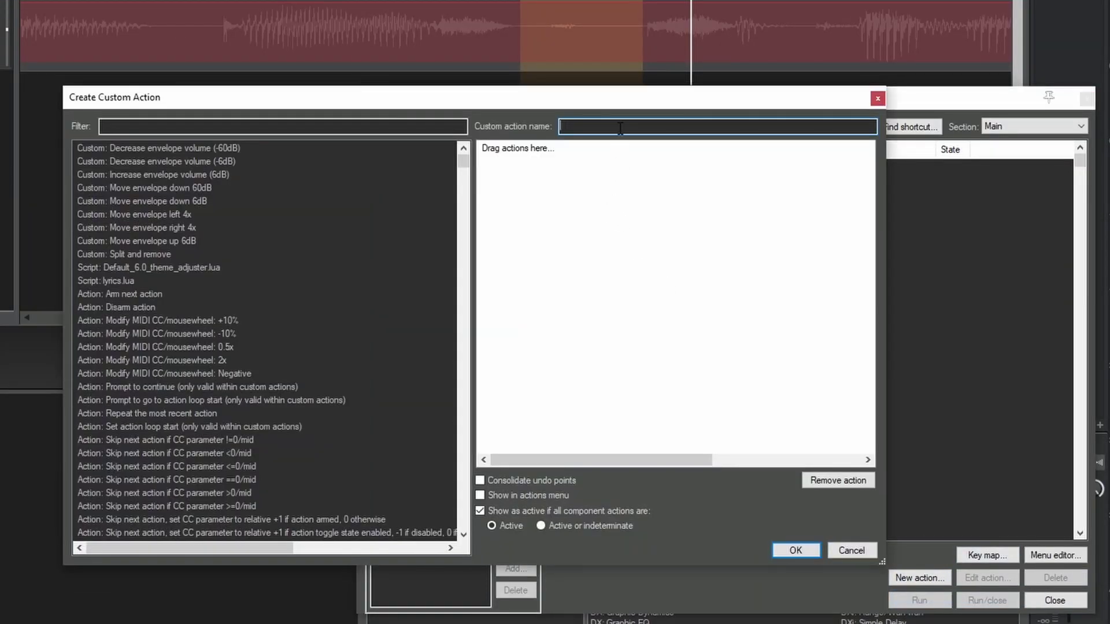
{"action": "type", "text": "Decrease volume"}
Find split actions and add Item: Split items at time selection as the custom action's first command
{"action": "left_click", "coordinate": [269, 124]}
{"action": "type", "text": "split"}
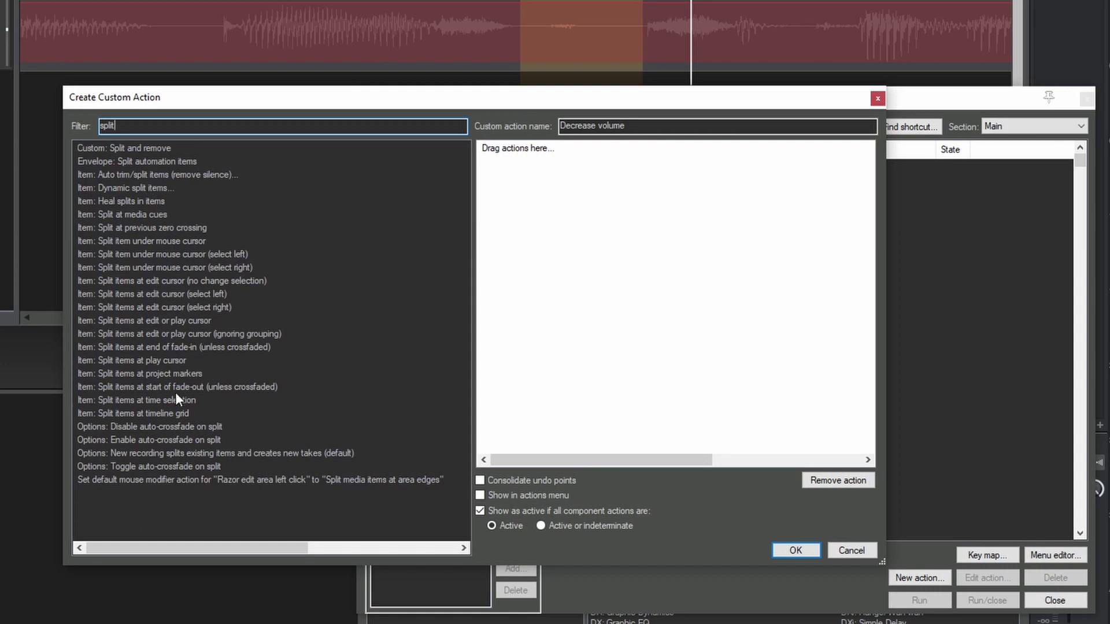
{"action": "left_click", "coordinate": [141, 400]}
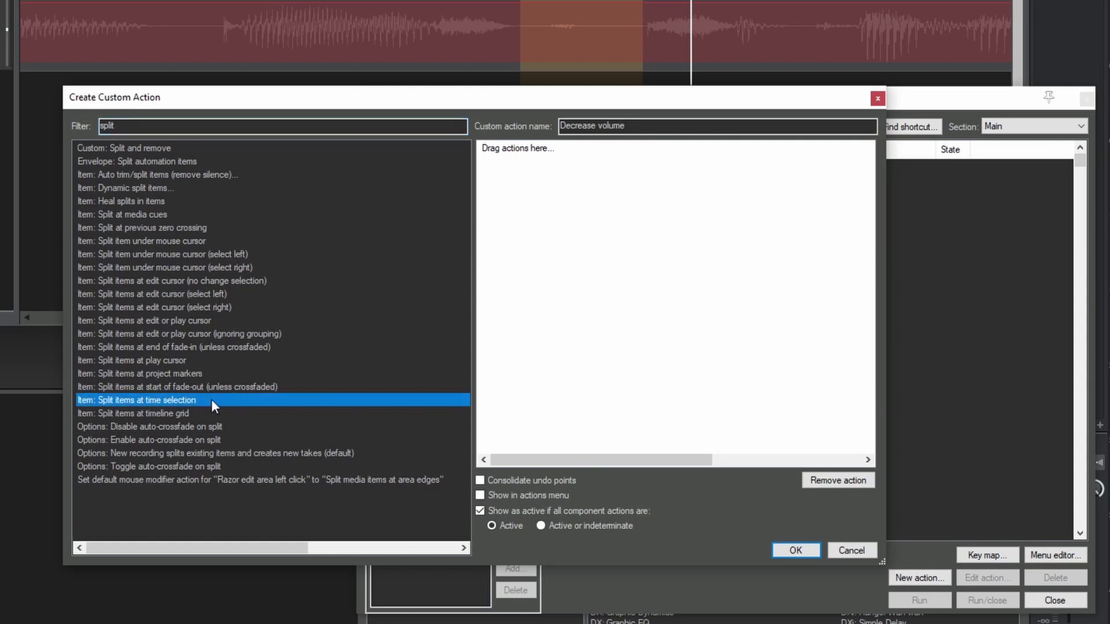
{"action": "left_click_drag", "start_coordinate": [219, 383], "coordinate": [545, 171]}
{"action": "left_click", "coordinate": [557, 147]}
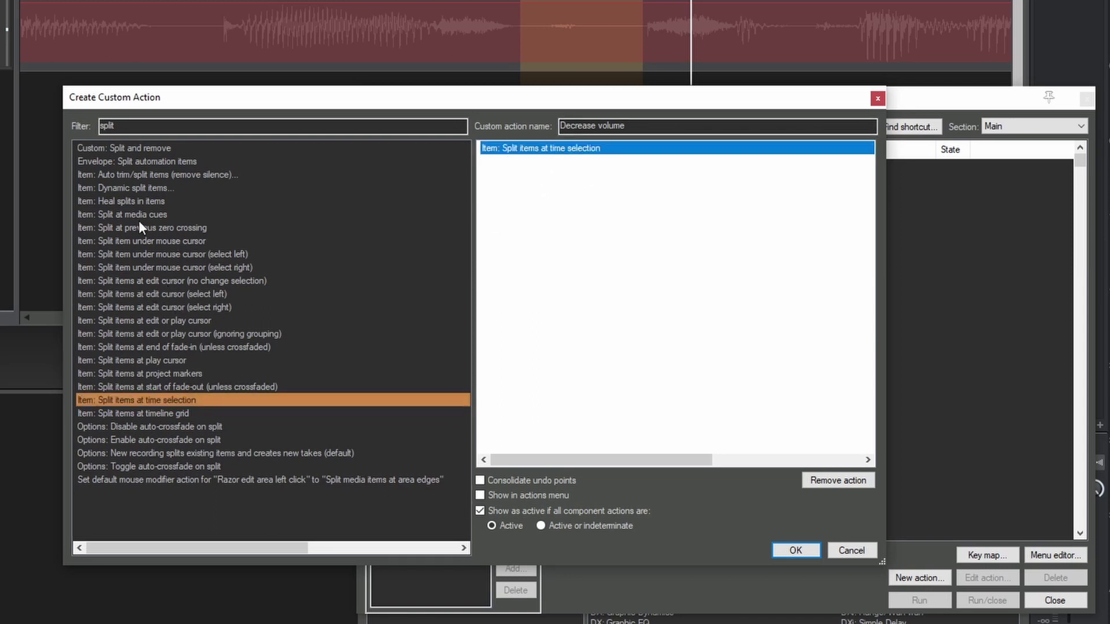
Find volume actions and add Item: Nudge items volume -1dB six times after the split command
{"action": "double_click", "coordinate": [131, 127]}
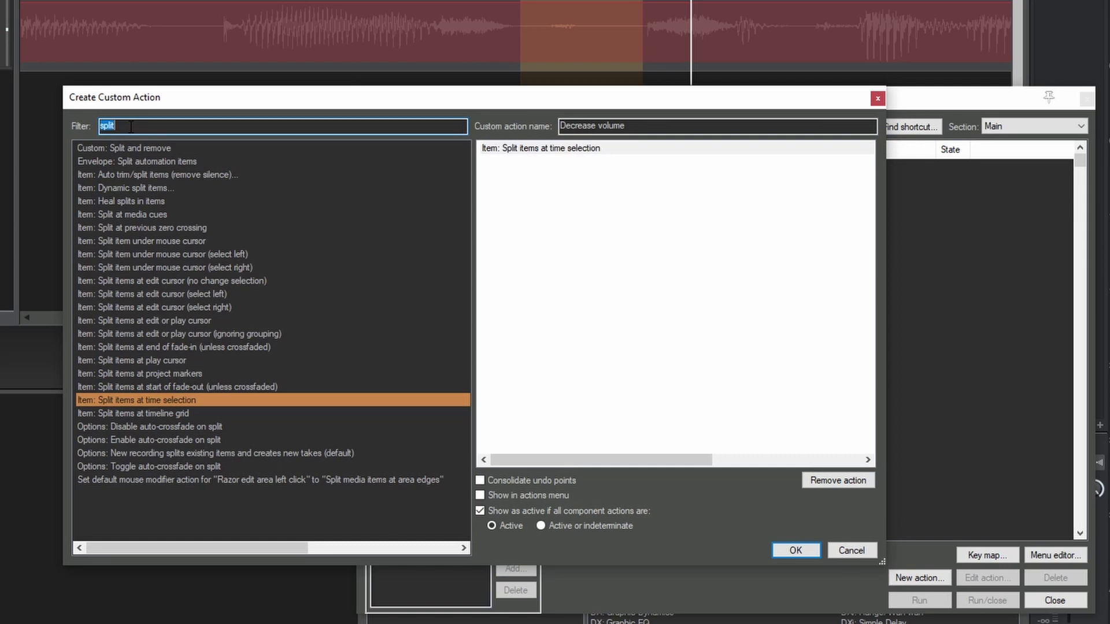
{"action": "type", "text": "volum"}
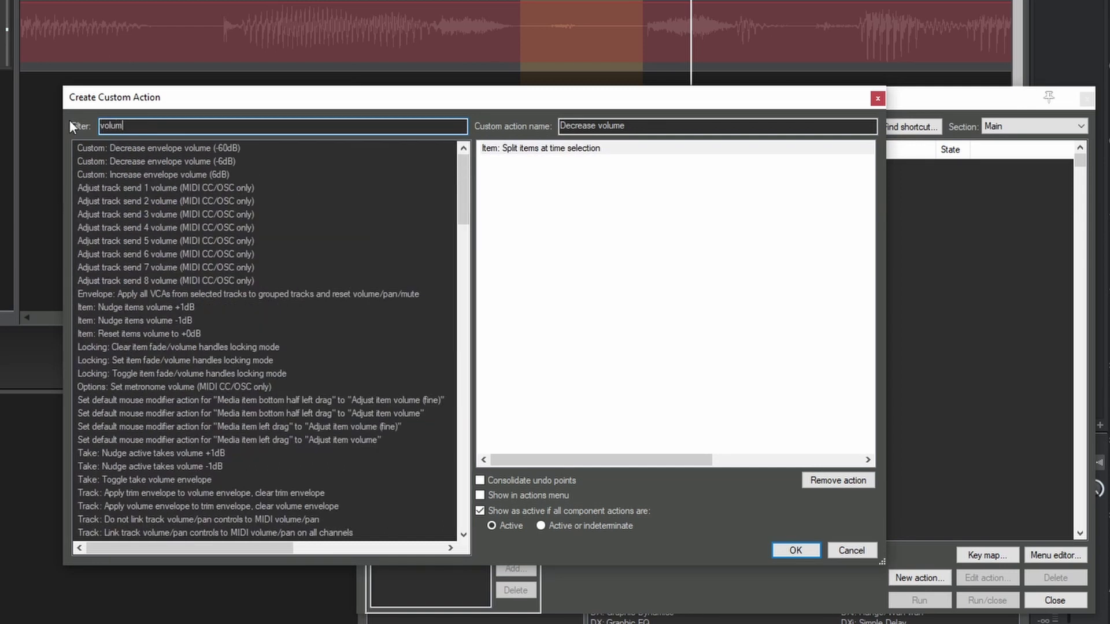
{"action": "type", "text": "e"}
{"action": "left_click", "coordinate": [148, 321]}
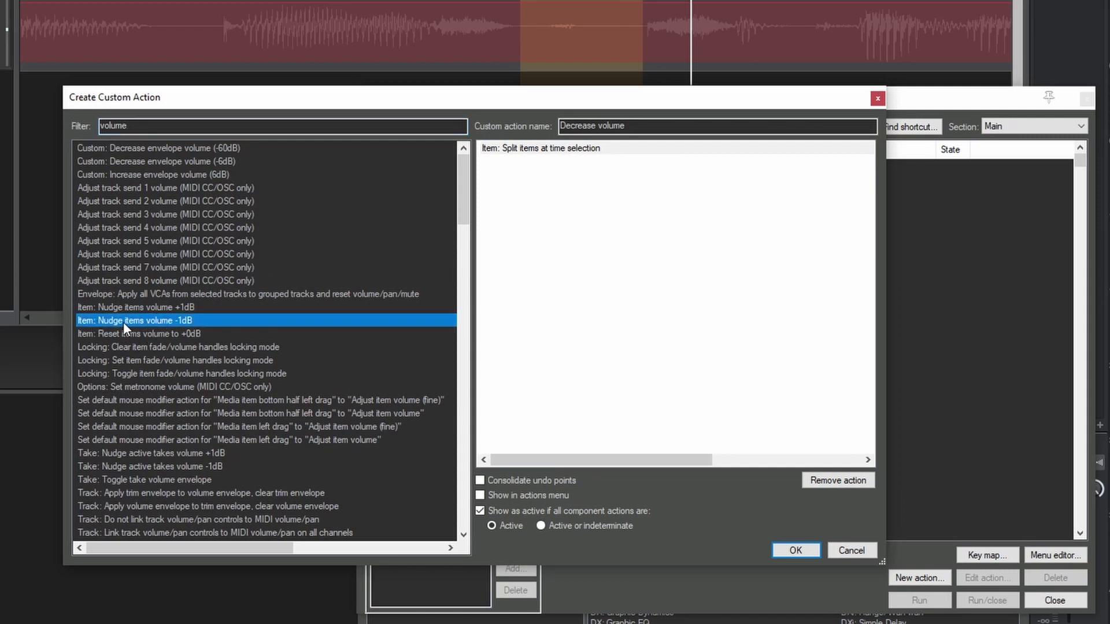
{"action": "left_click_drag", "start_coordinate": [126, 322], "coordinate": [509, 212]}
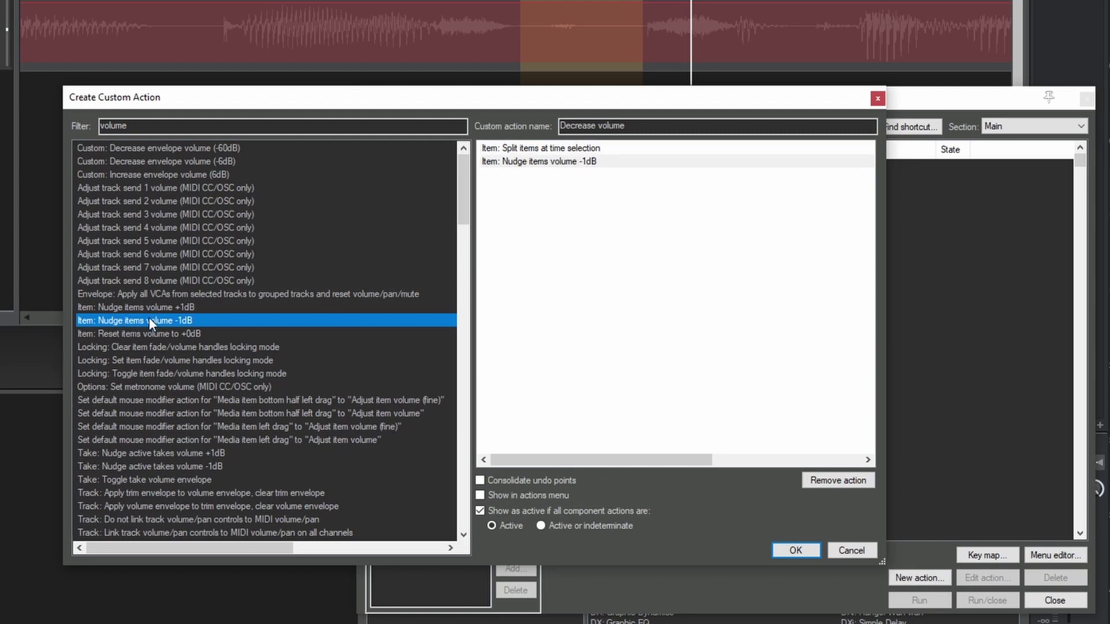
{"action": "left_click_drag", "start_coordinate": [148, 320], "coordinate": [544, 223]}
{"action": "left_click_drag", "start_coordinate": [149, 318], "coordinate": [538, 242]}
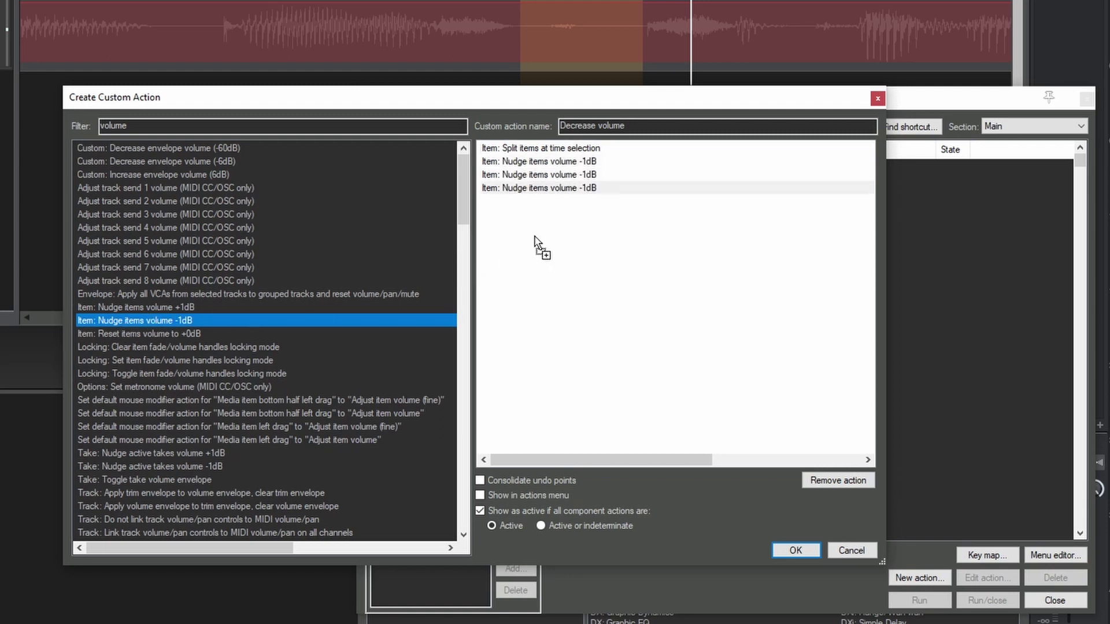
{"action": "left_click_drag", "start_coordinate": [190, 319], "coordinate": [531, 263]}
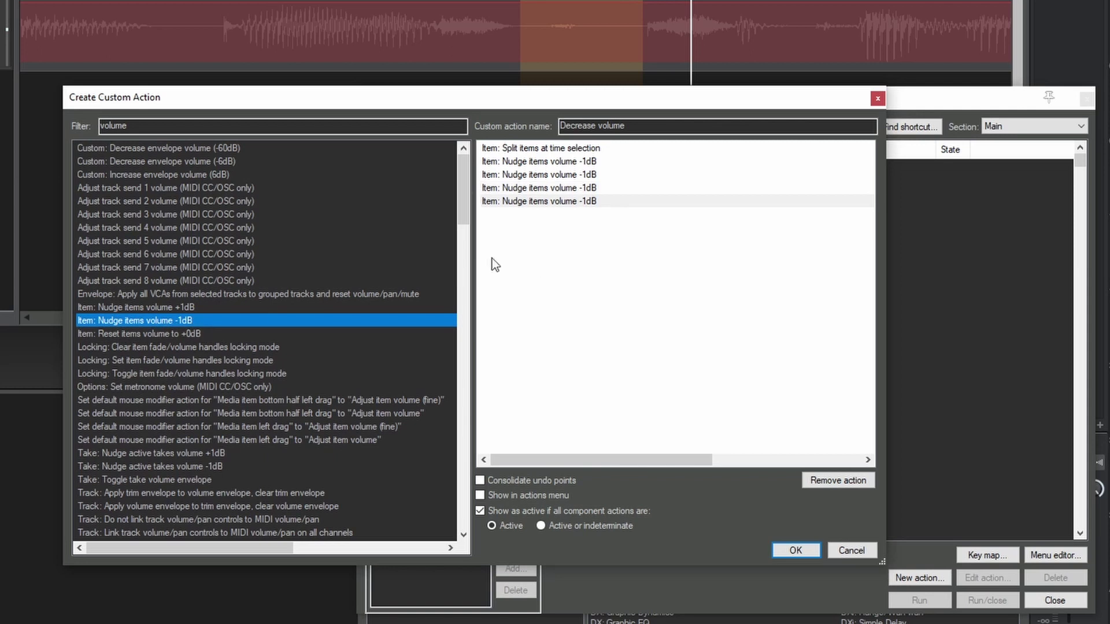
{"action": "left_click_drag", "start_coordinate": [161, 318], "coordinate": [529, 254]}
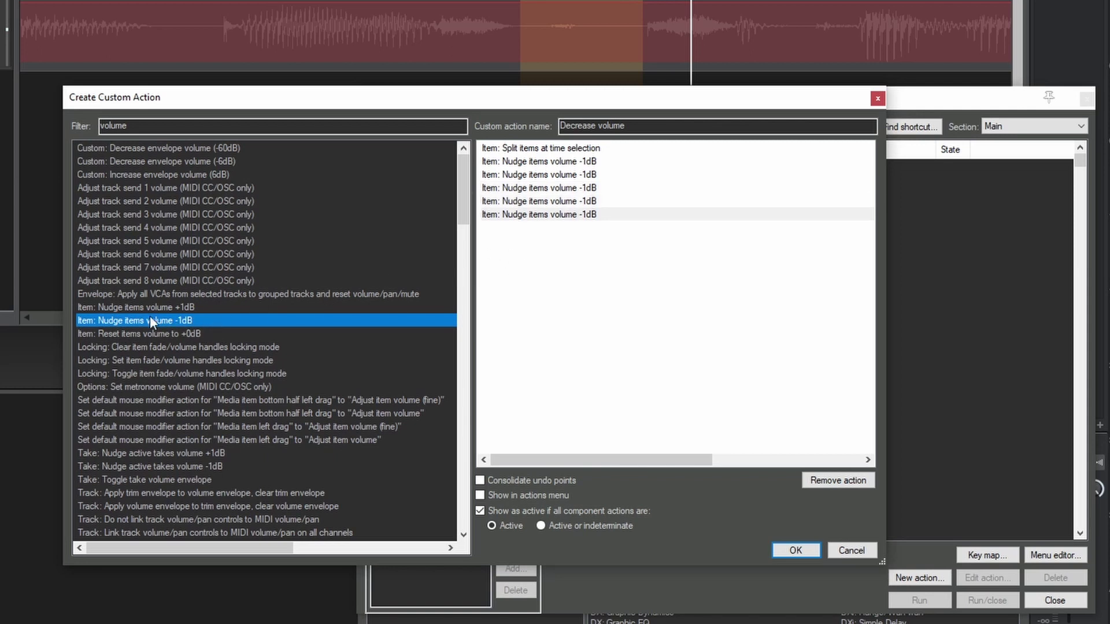
{"action": "left_click_drag", "start_coordinate": [227, 321], "coordinate": [532, 251]}
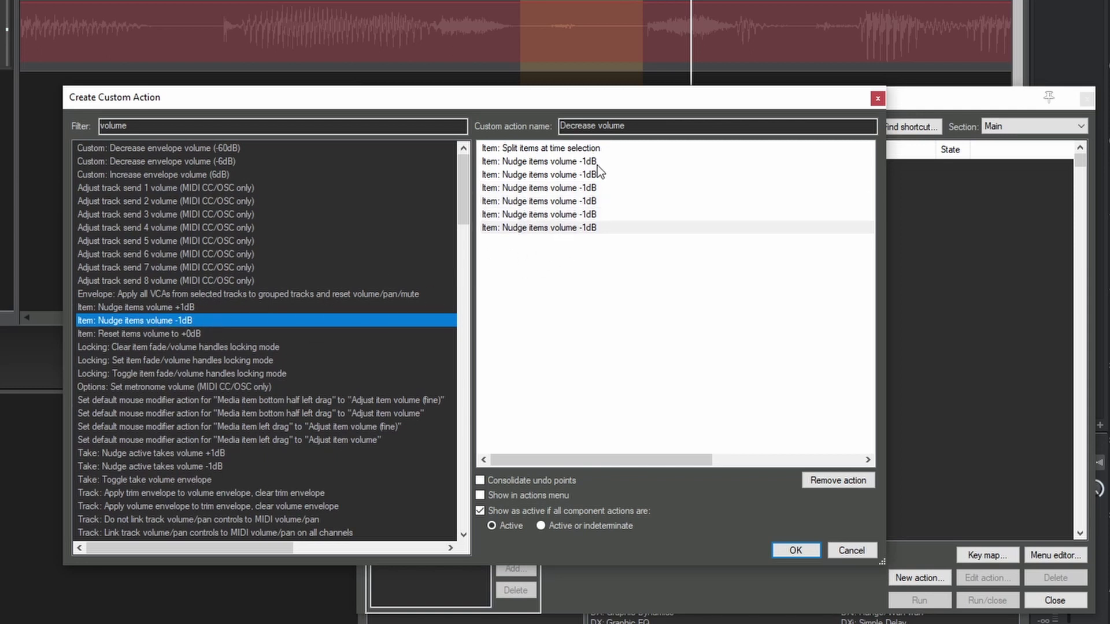
Enable Consolidate undo points and Show in actions menu, then save the custom action and close the action list
{"action": "left_click", "coordinate": [512, 482]}
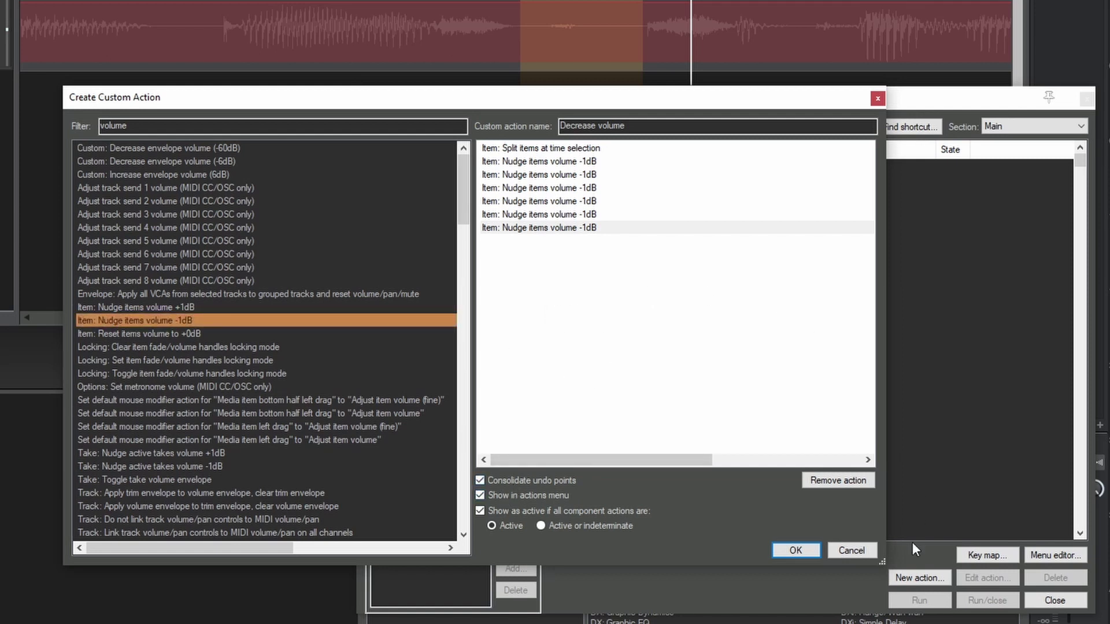
{"action": "left_click", "coordinate": [781, 550]}
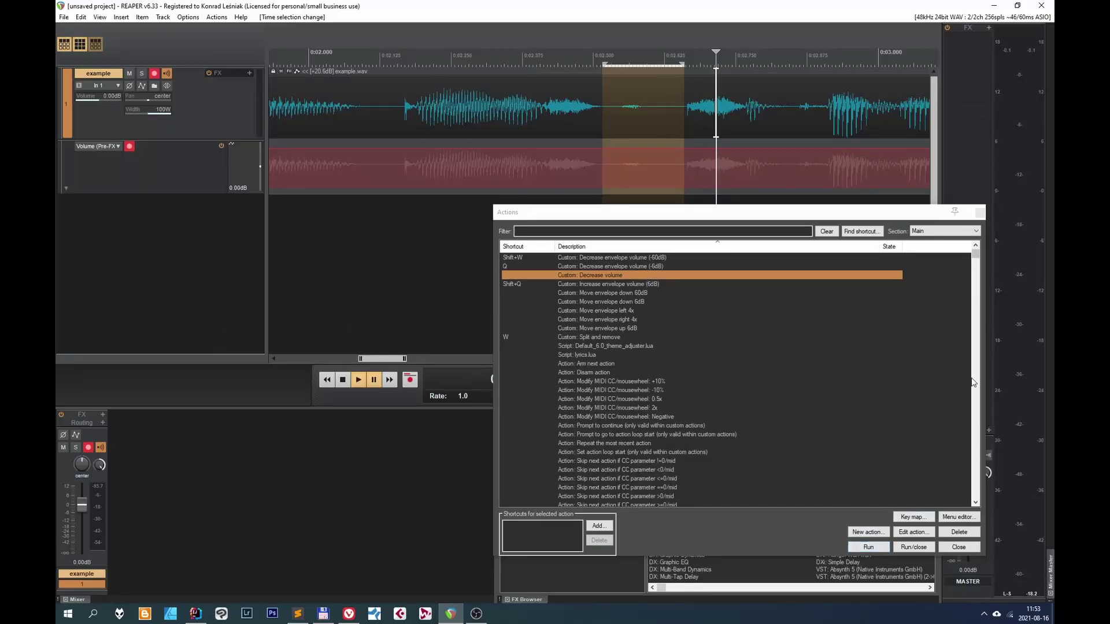
{"action": "left_click", "coordinate": [979, 212]}
Select example.wav and run the Decrease volume custom action on the quiet noise in the existing time selection
{"action": "left_click", "coordinate": [663, 120]}
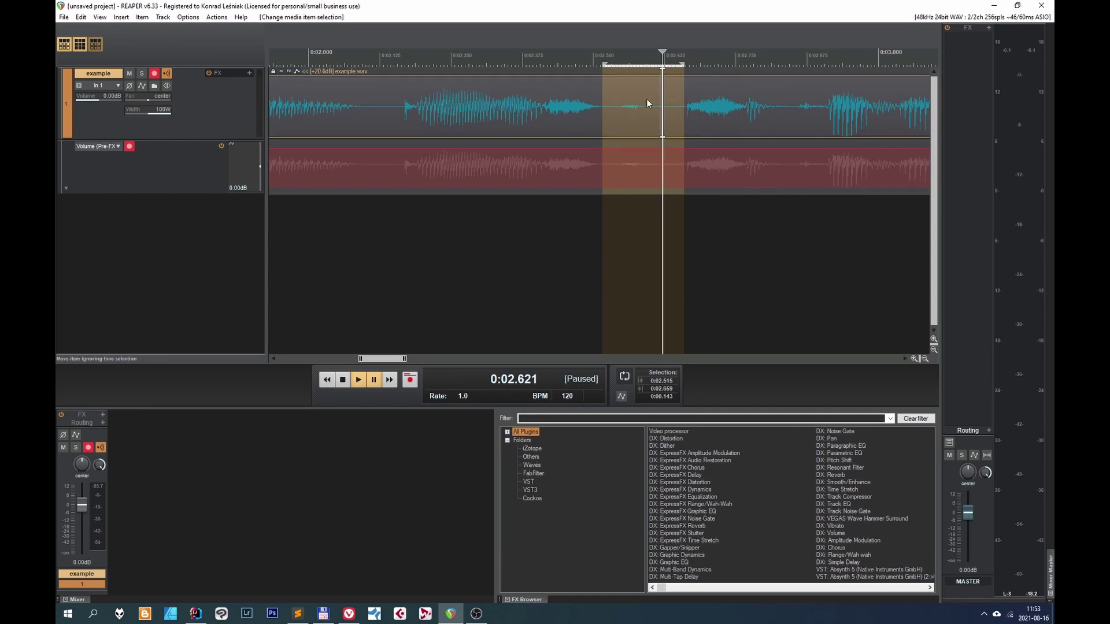
{"action": "left_click", "coordinate": [217, 16]}
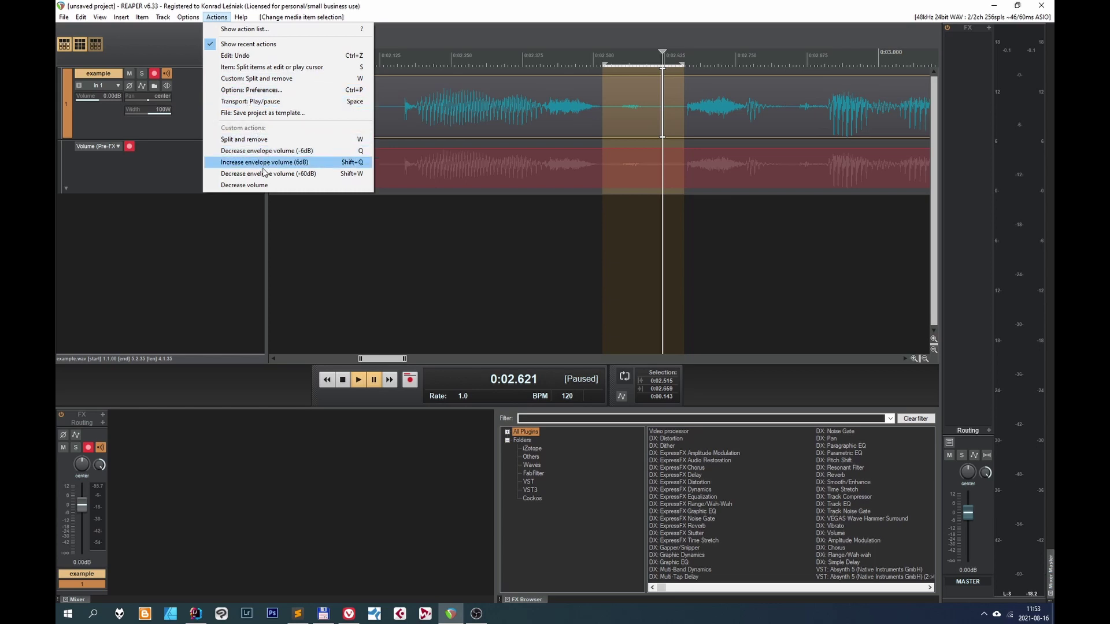
{"action": "left_click", "coordinate": [250, 185]}
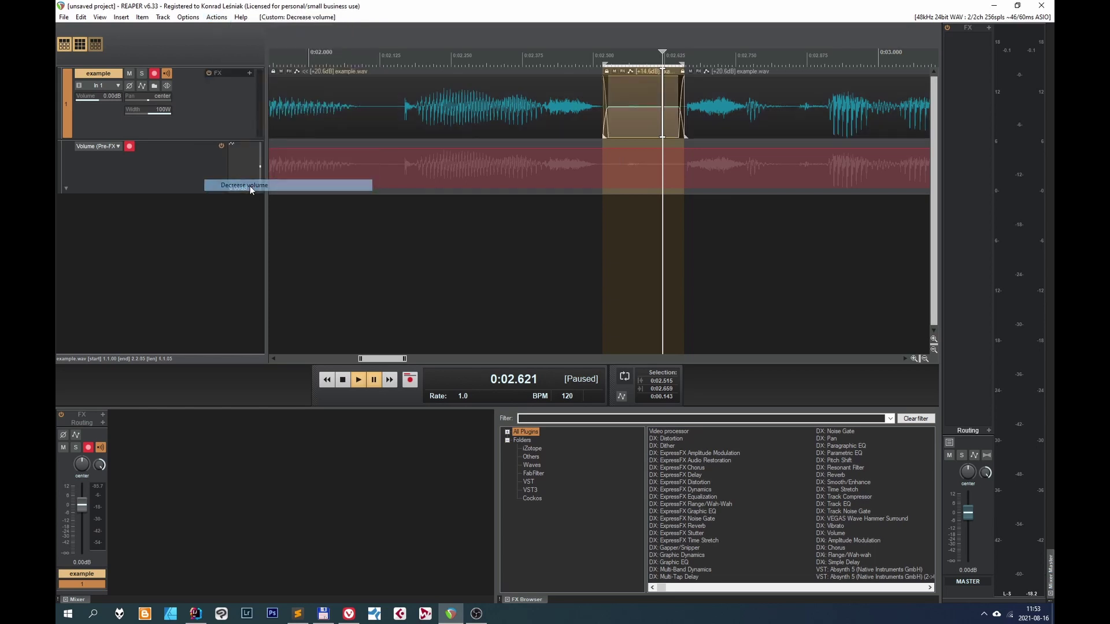
Set a time selection from about 2.82 s to 2.91 s and run the Decrease volume custom action on it
{"action": "left_click", "coordinate": [778, 107]}
{"action": "left_click_drag", "start_coordinate": [777, 61], "coordinate": [826, 63]}
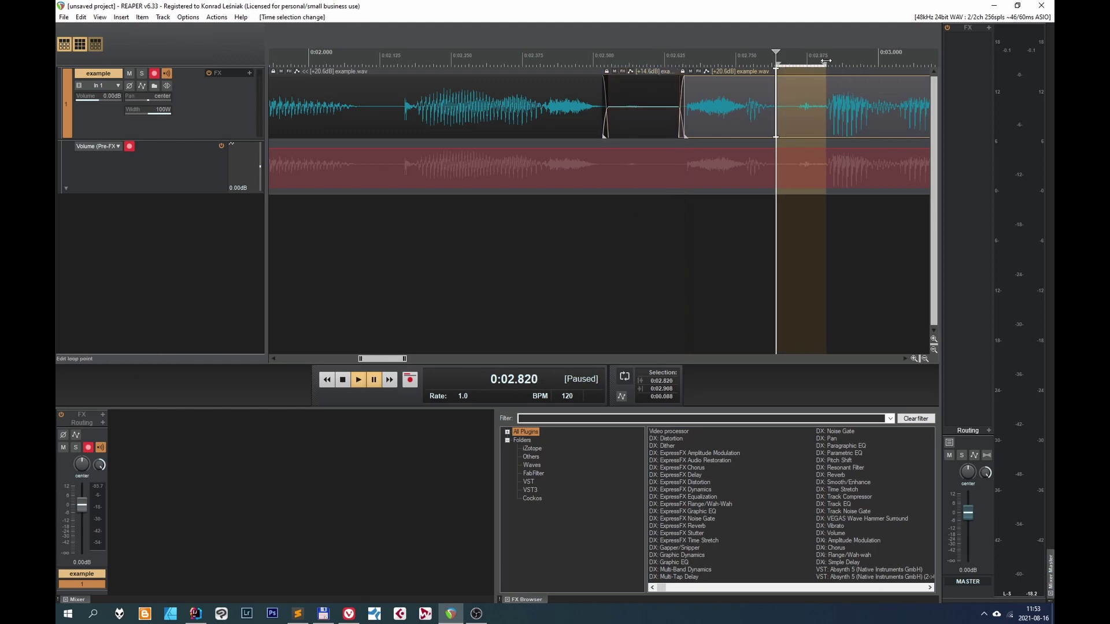
{"action": "left_click", "coordinate": [217, 17]}
{"action": "left_click", "coordinate": [238, 185]}
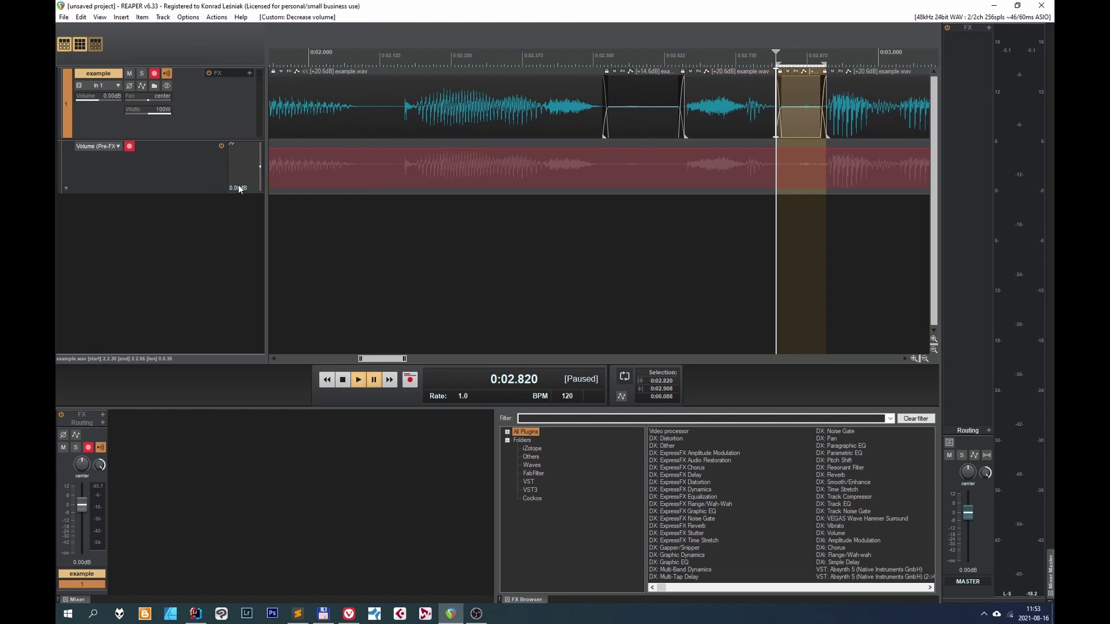
{"action": "left_click", "coordinate": [522, 87]}
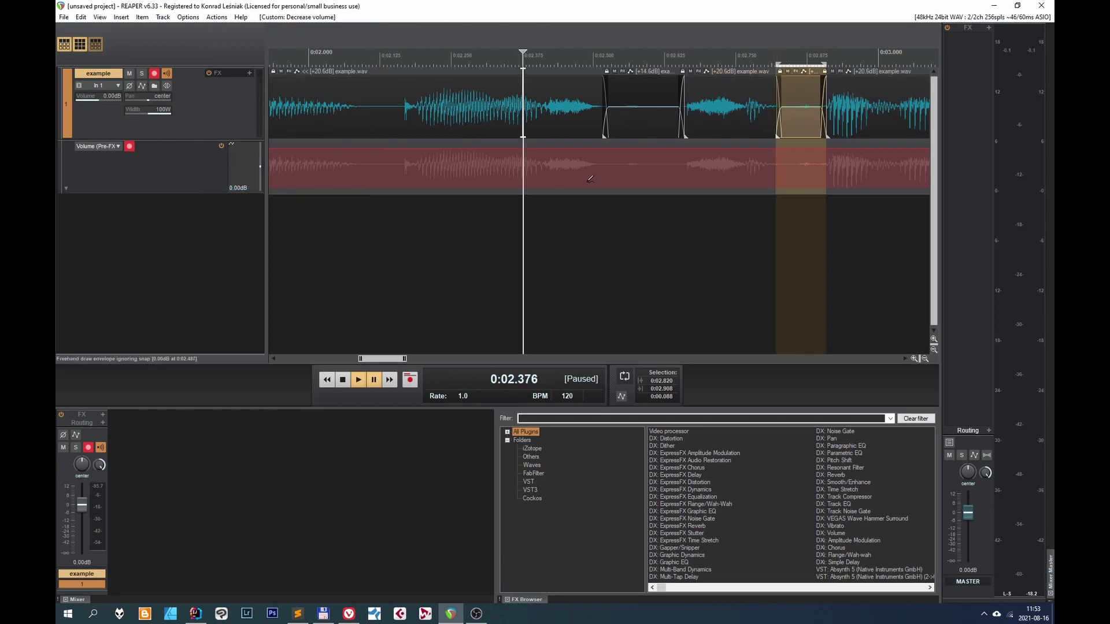
Undo both Decrease volume runs on example.wav and the second time selection
{"action": "key", "text": "ctrl+z"}
{"action": "key", "text": "ctrl+z"}
{"action": "key", "text": "ctrl+z"}
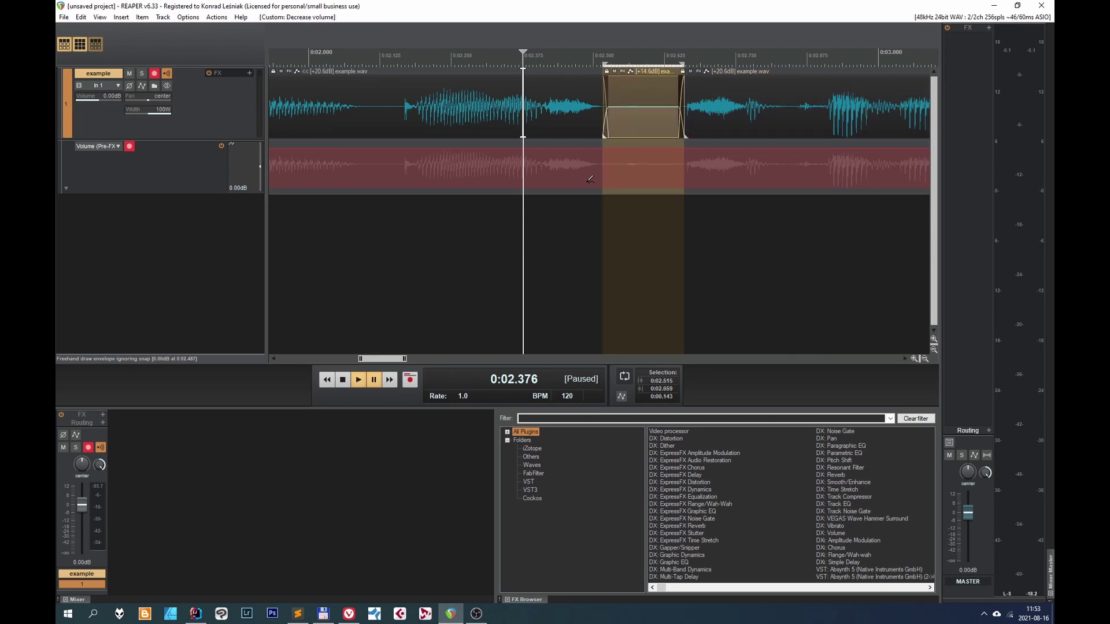
{"action": "key", "text": "ctrl+z"}
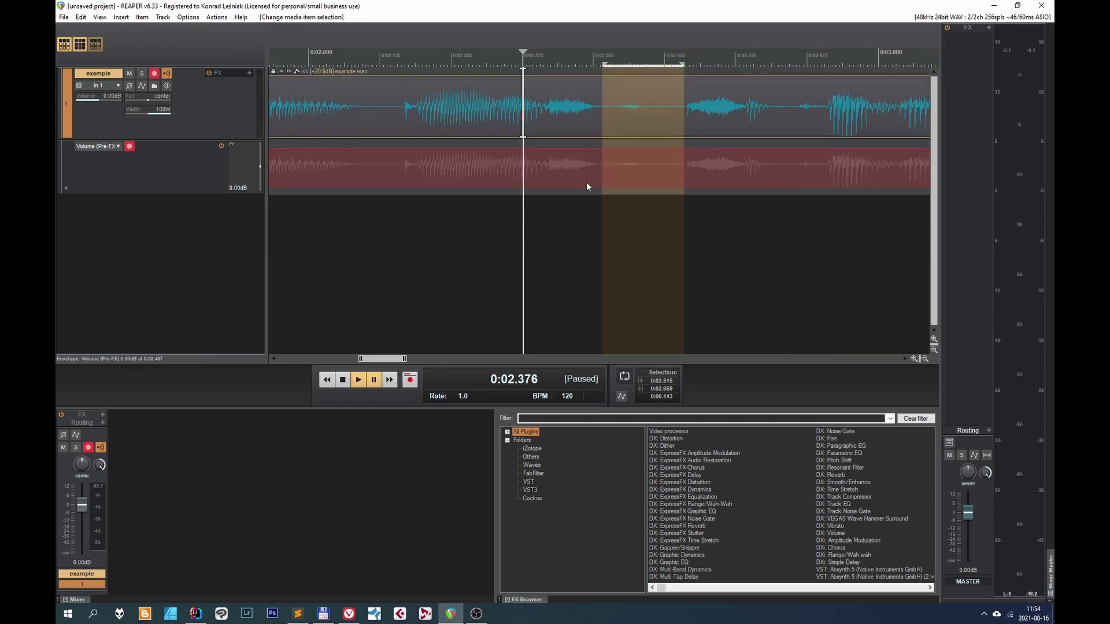
Add points to the Volume (Pre-FX) envelope at the time selection's edges and lower the segment between them to about -7.6 dB
{"action": "left_click", "coordinate": [659, 119]}
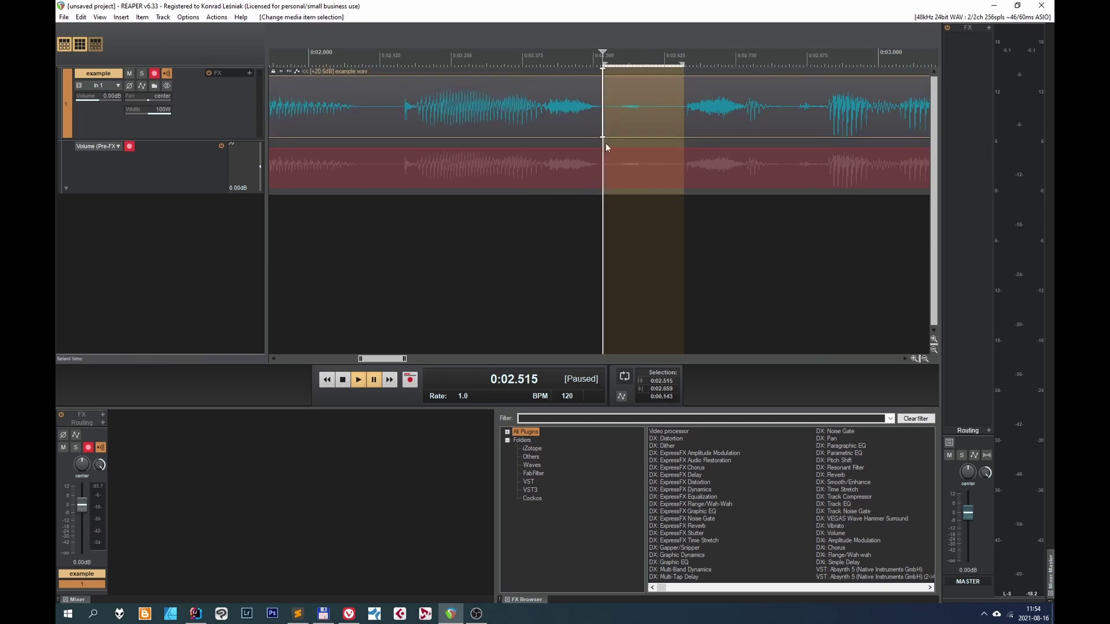
{"action": "left_click", "coordinate": [605, 168]}
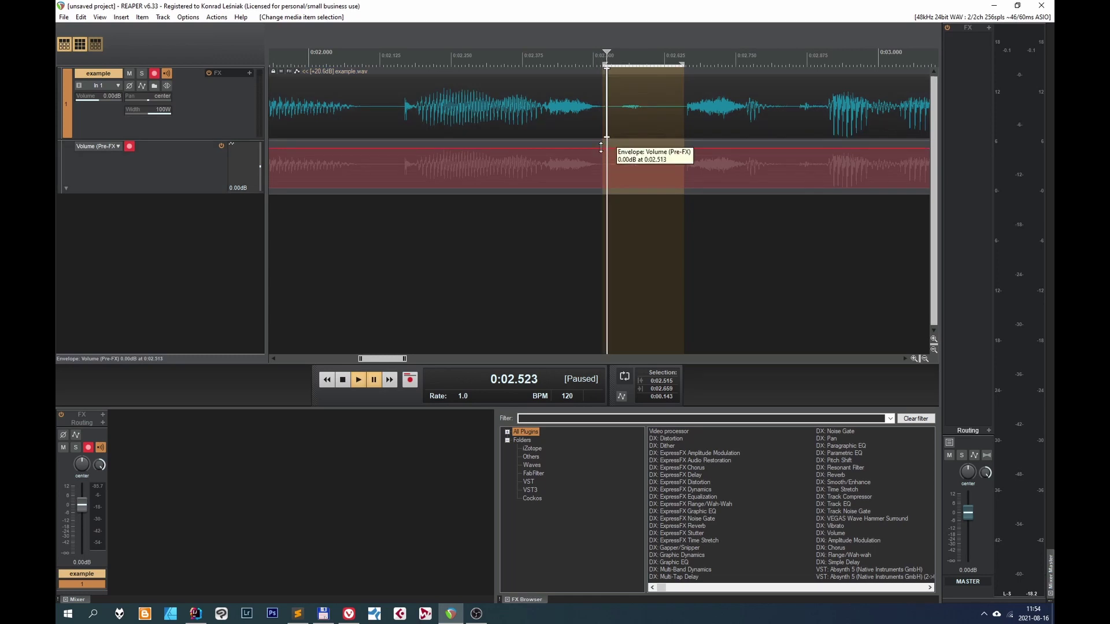
{"action": "left_click", "coordinate": [602, 165]}
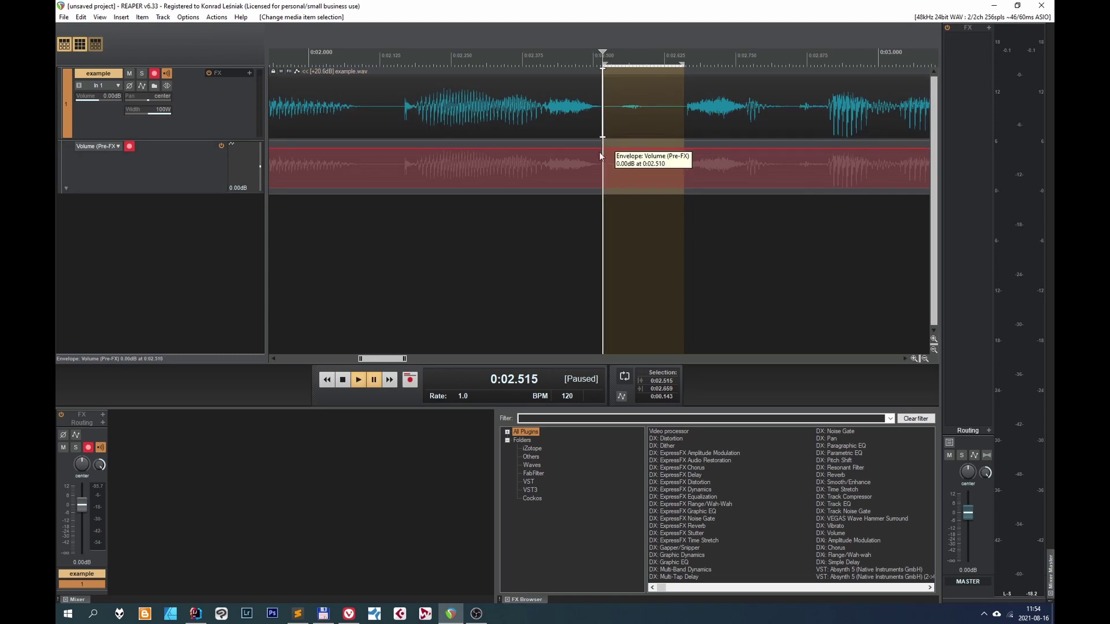
{"action": "key", "text": "ctrl"}
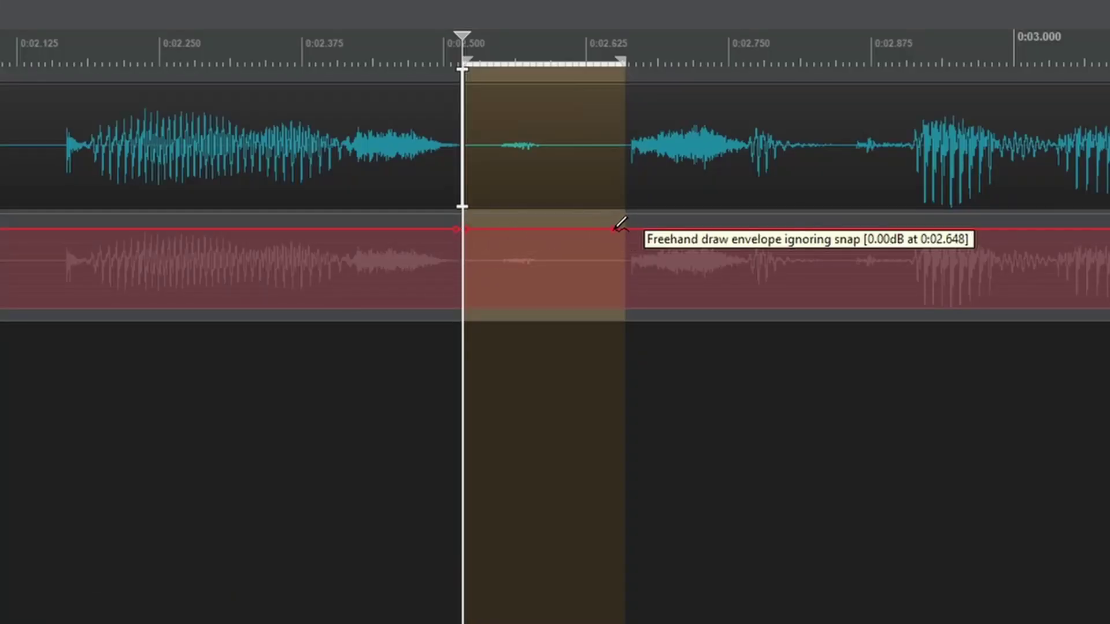
{"action": "left_click", "coordinate": [614, 230], "text": "ctrl"}
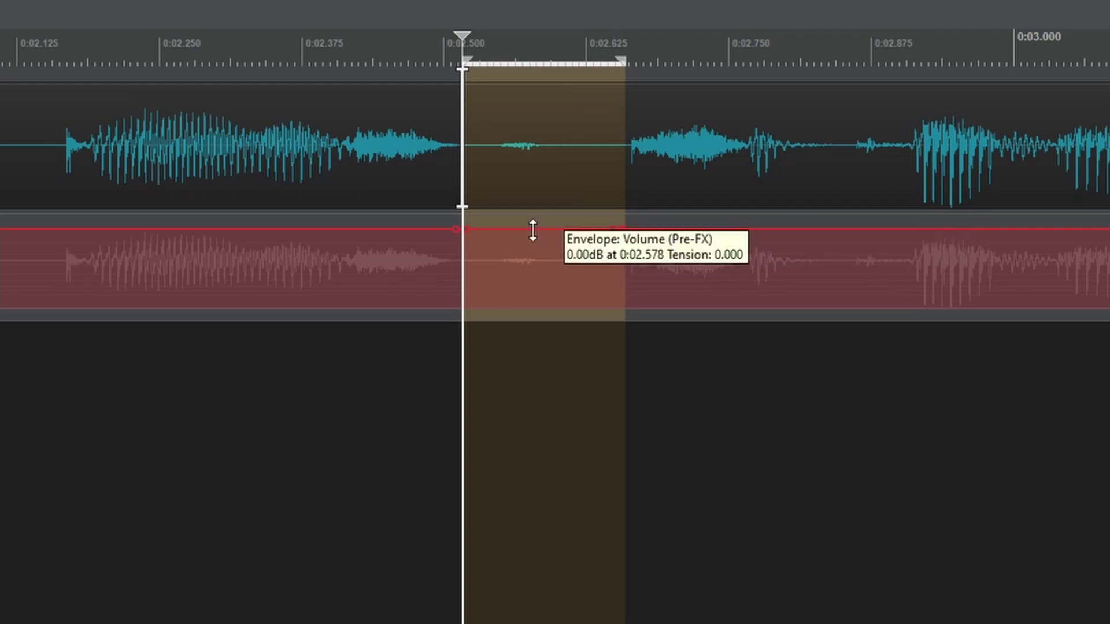
{"action": "left_click_drag", "start_coordinate": [530, 230], "coordinate": [529, 270]}
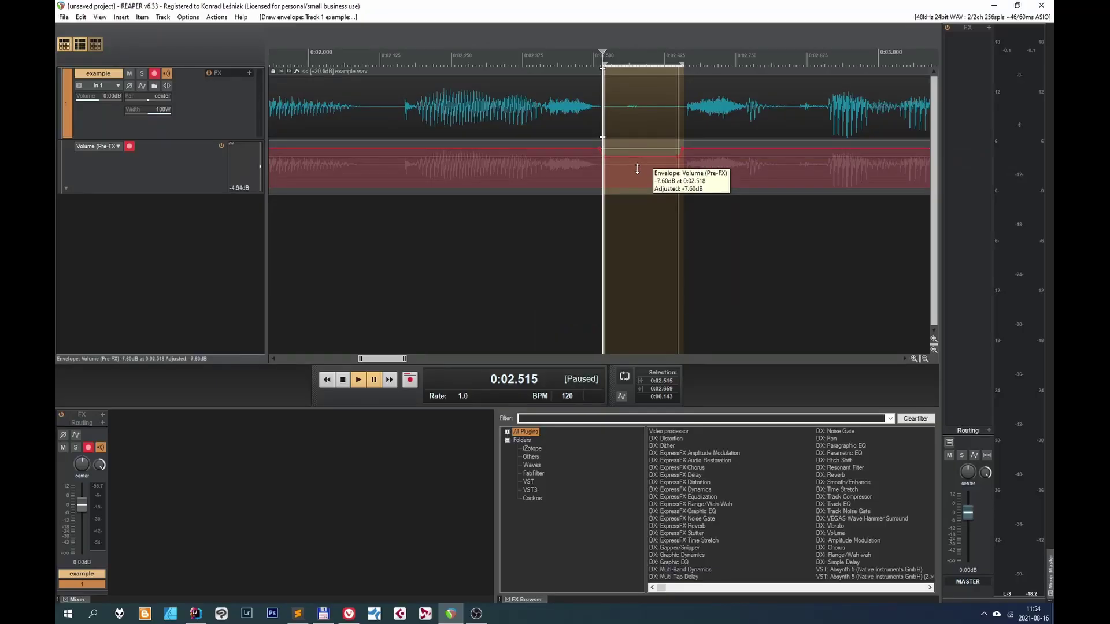
{"action": "left_click_drag", "start_coordinate": [637, 168], "coordinate": [637, 168]}
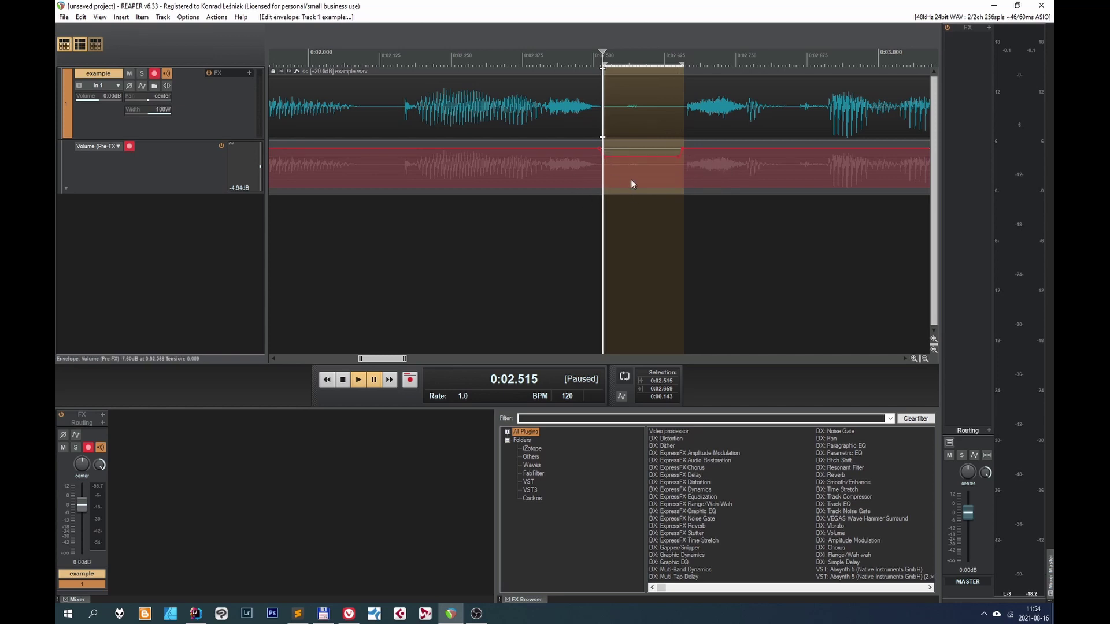
Undo the volume envelope lowering and the added envelope points
{"action": "left_click_drag", "start_coordinate": [631, 184], "coordinate": [635, 176]}
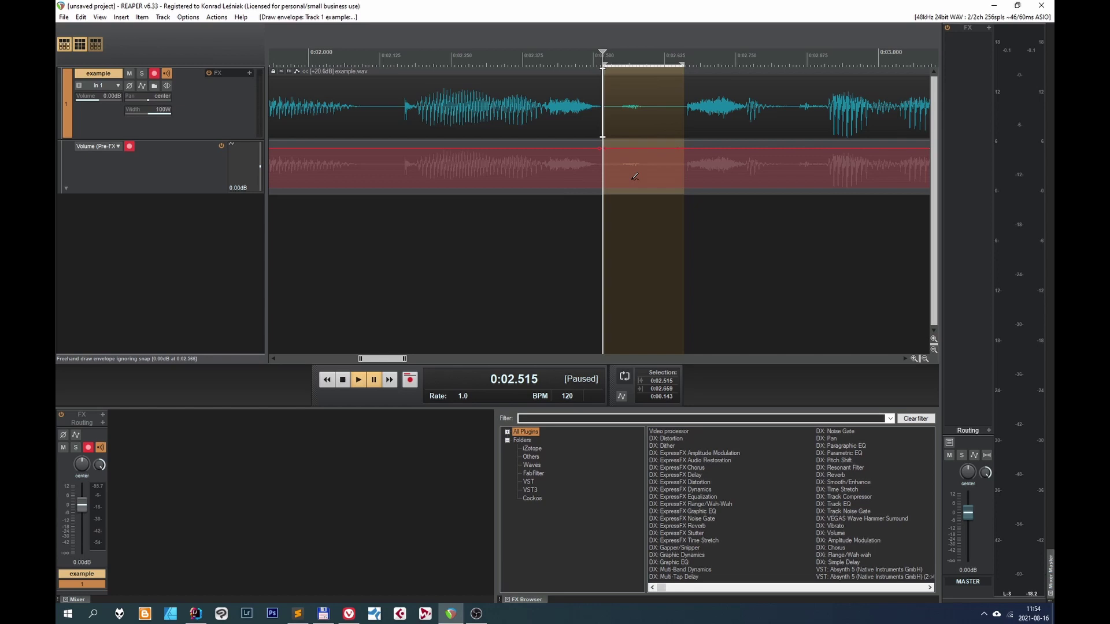
{"action": "key", "text": "ctrl+z"}
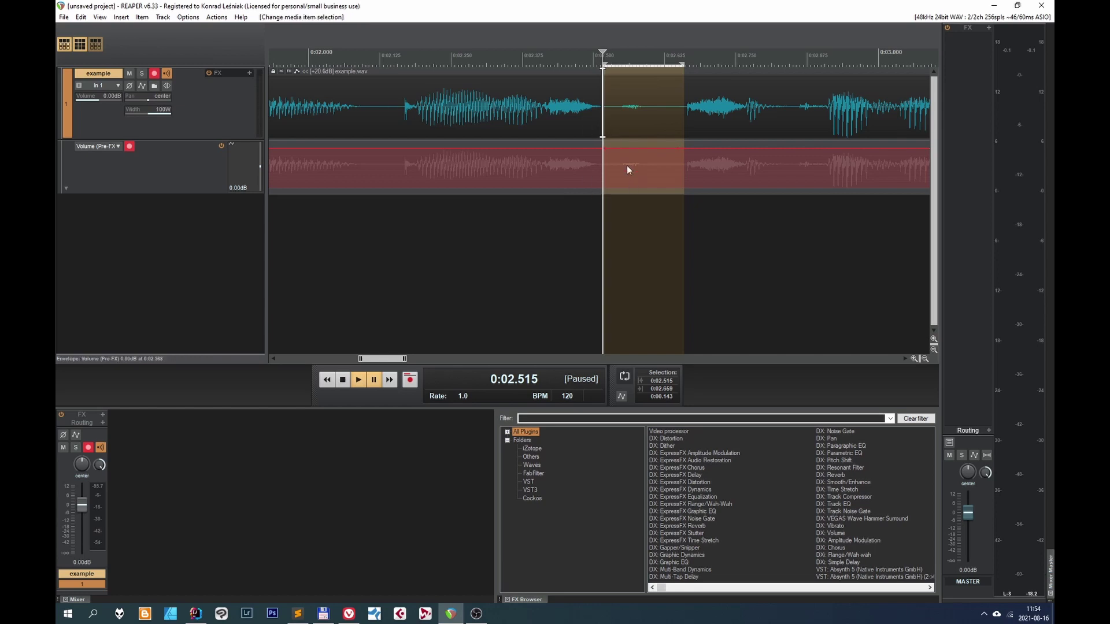
Open the action list and inspect the component actions of the Move envelope left 4x custom action without changing it
{"action": "left_click", "coordinate": [214, 18]}
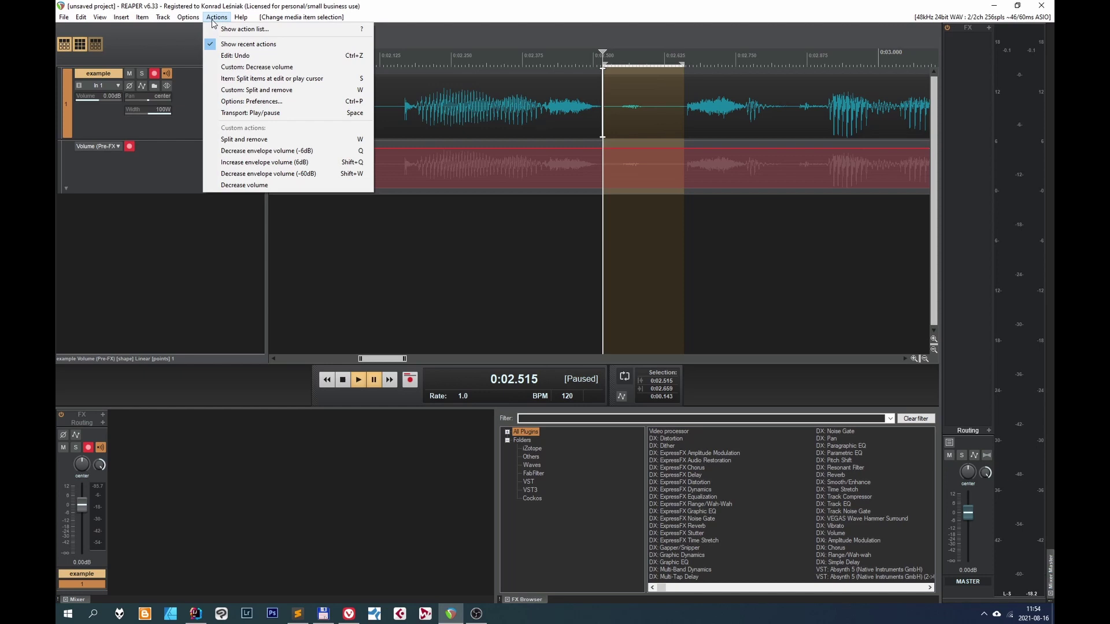
{"action": "left_click", "coordinate": [245, 31]}
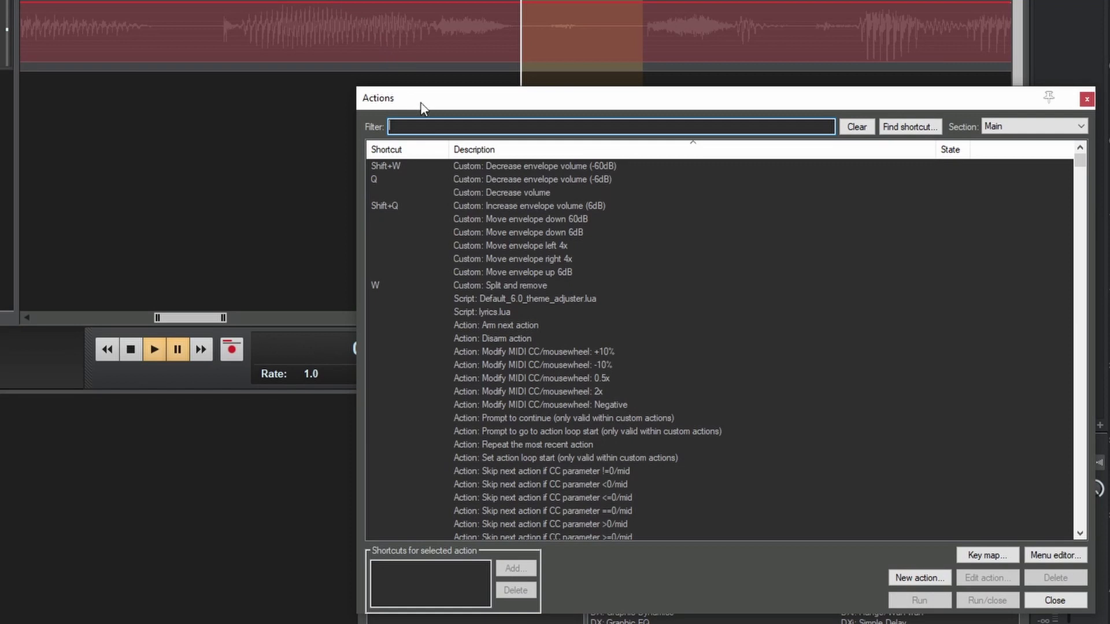
{"action": "left_click", "coordinate": [599, 311]}
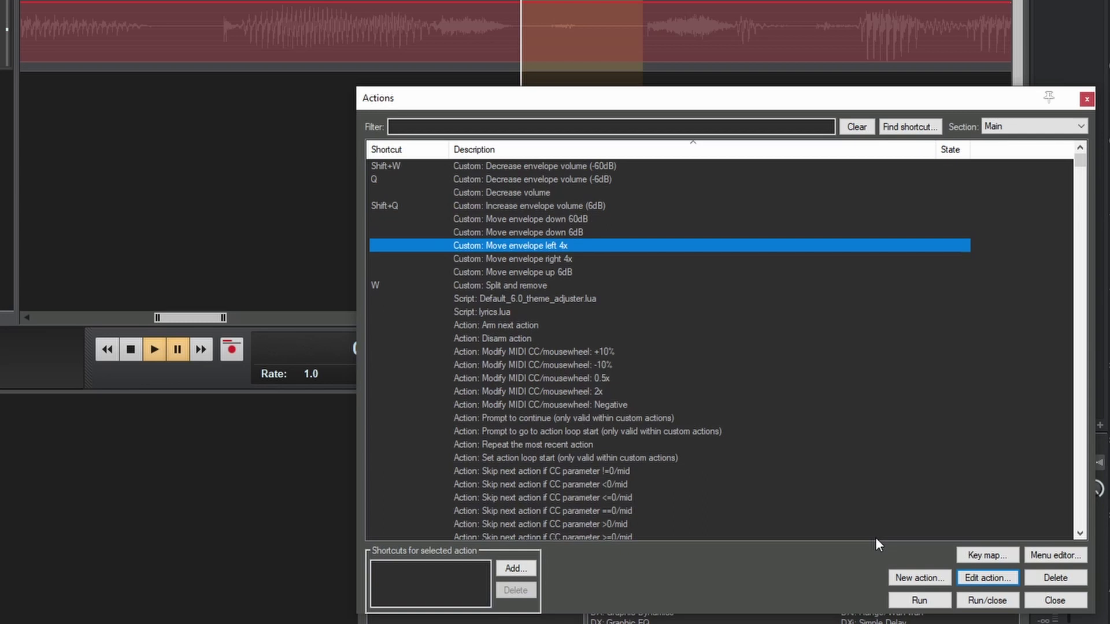
{"action": "left_click", "coordinate": [987, 578]}
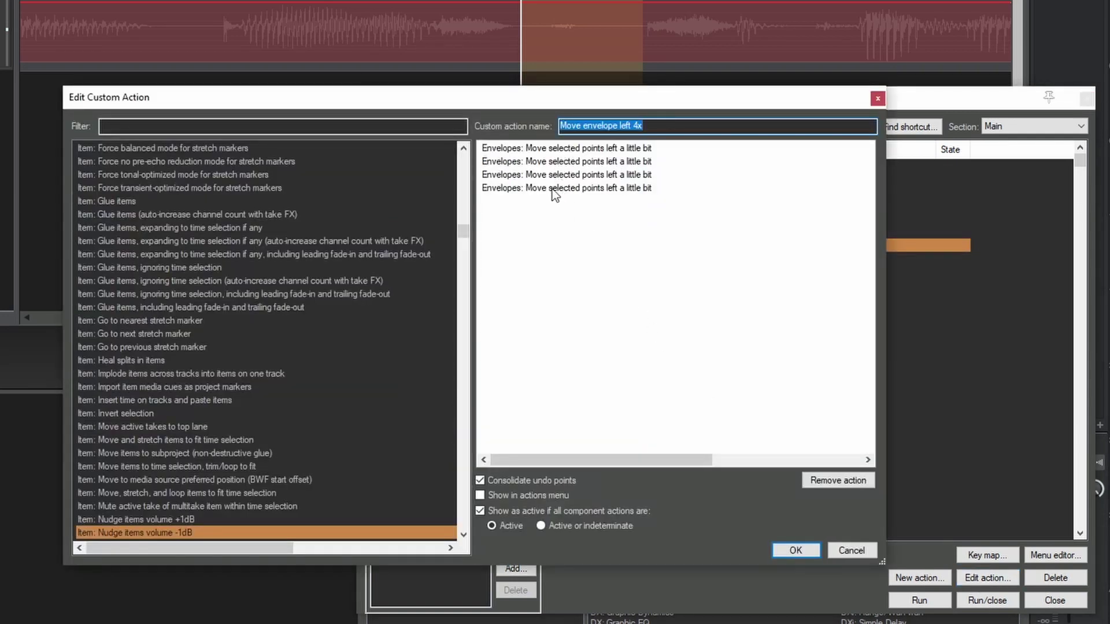
{"action": "left_click", "coordinate": [876, 98]}
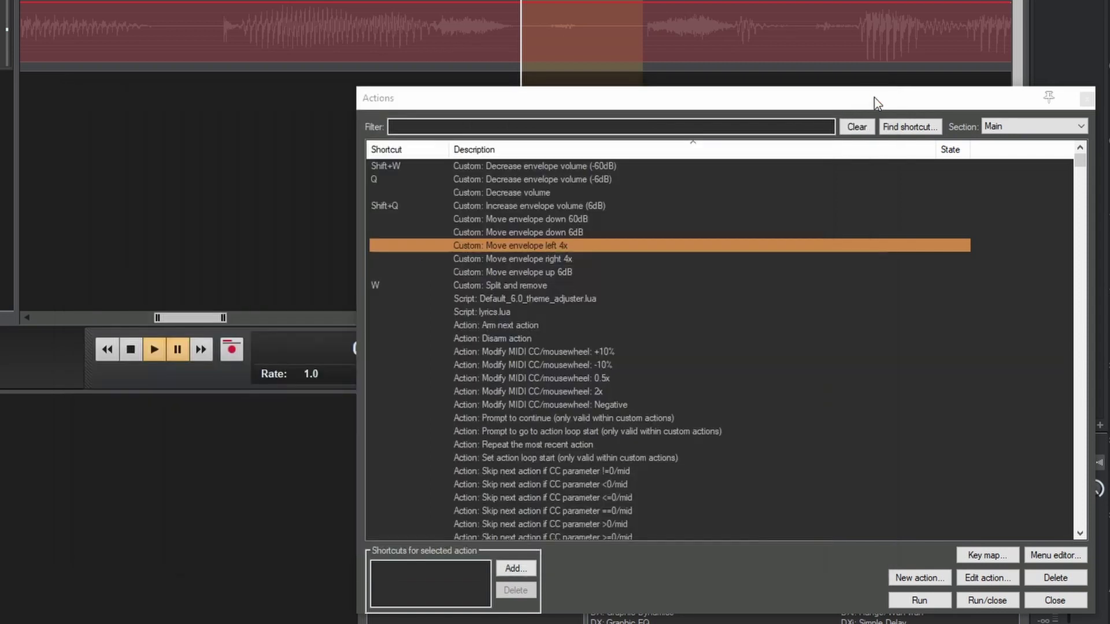
Inspect the component actions of the Move envelope right 4x and Move envelope down 6dB custom actions without changing them
{"action": "left_click", "coordinate": [525, 260]}
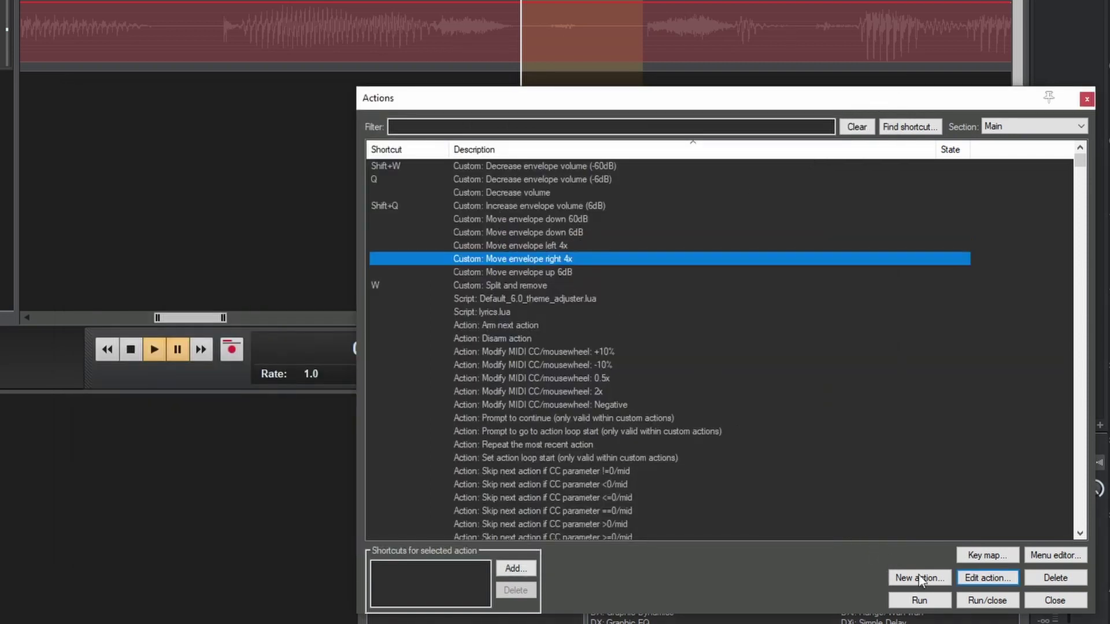
{"action": "left_click", "coordinate": [987, 577]}
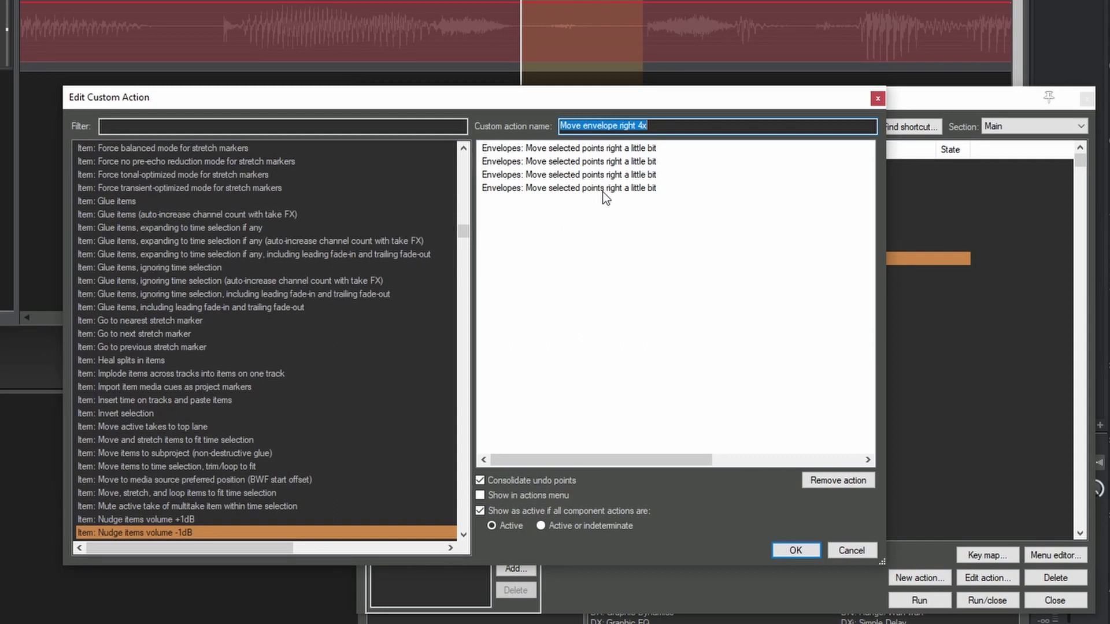
{"action": "left_click", "coordinate": [850, 550]}
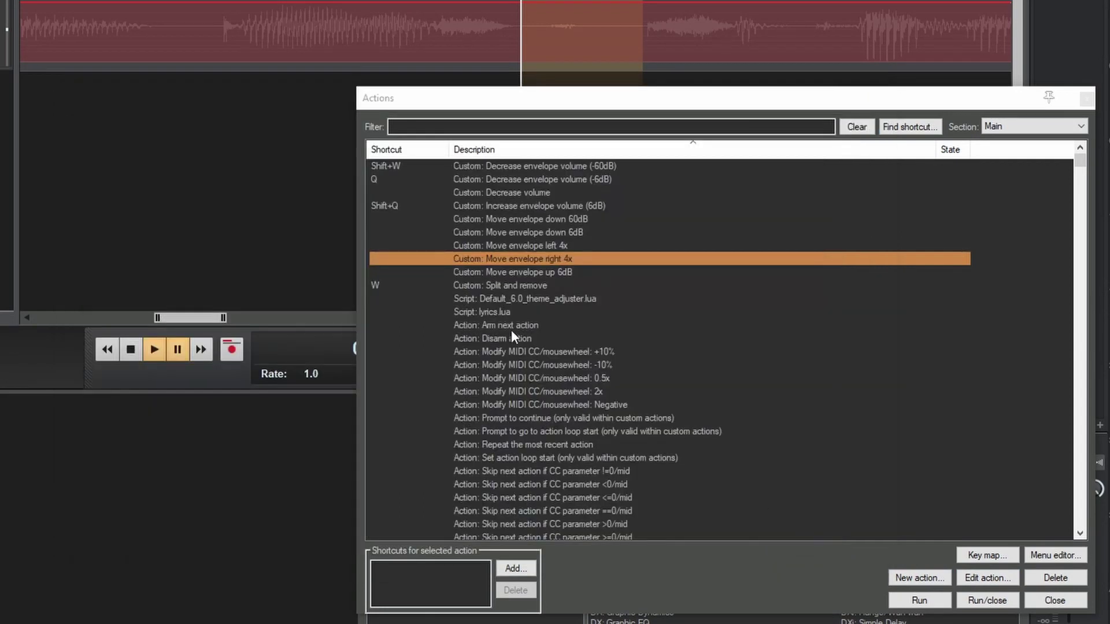
{"action": "left_click", "coordinate": [547, 232]}
{"action": "left_click", "coordinate": [962, 573]}
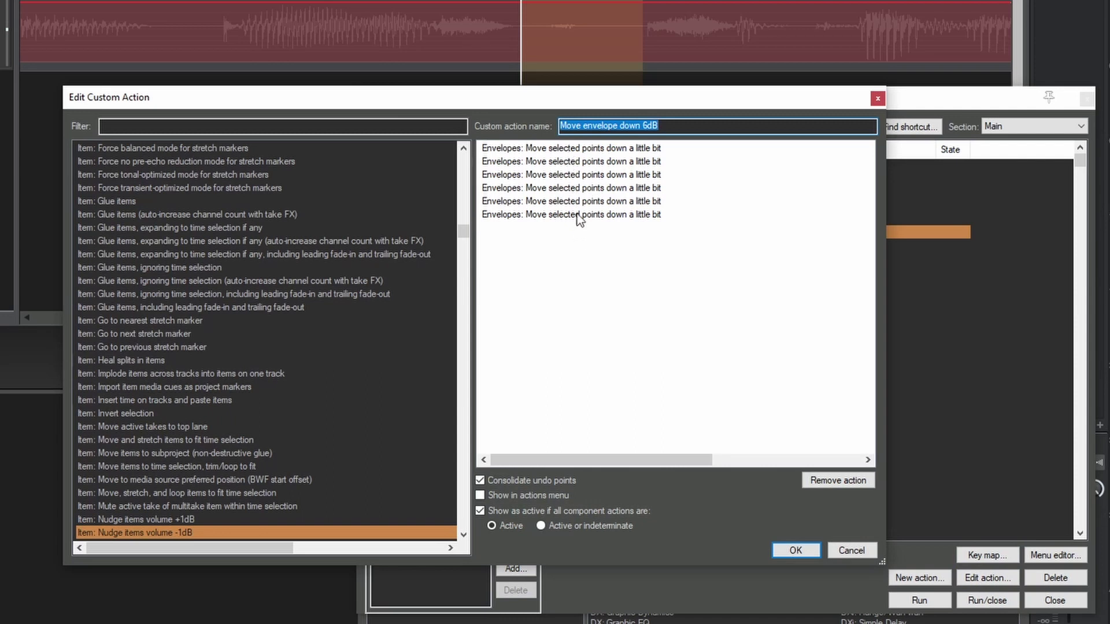
{"action": "left_click", "coordinate": [877, 99]}
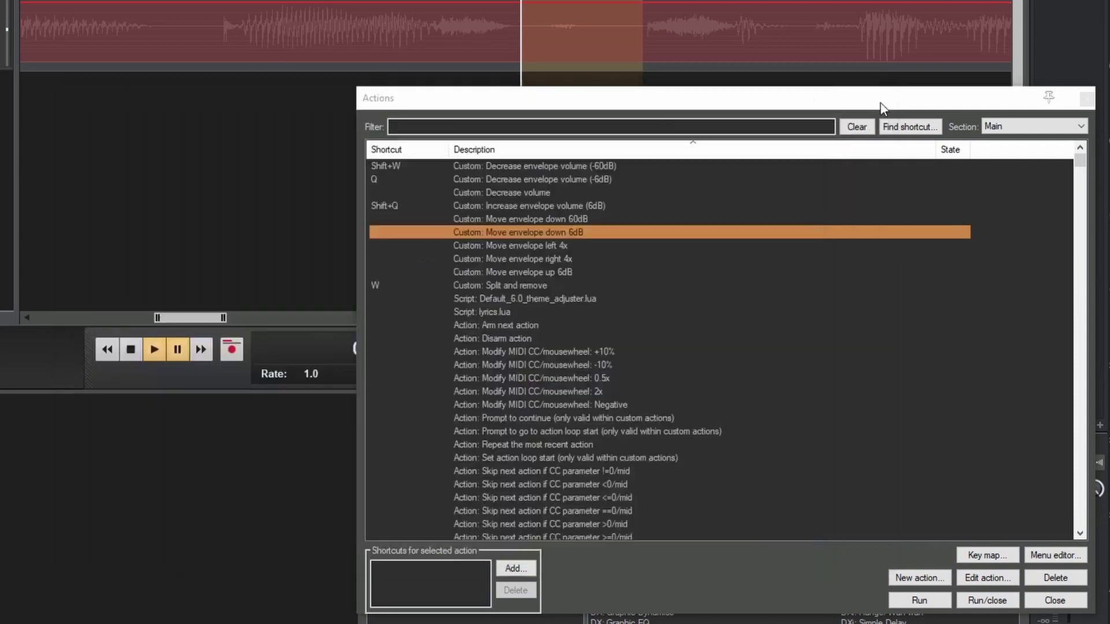
Examine the Decrease envelope volume (-6dB) custom action from its first entry through the first Move envelope down 6dB entry
{"action": "left_click", "coordinate": [566, 180]}
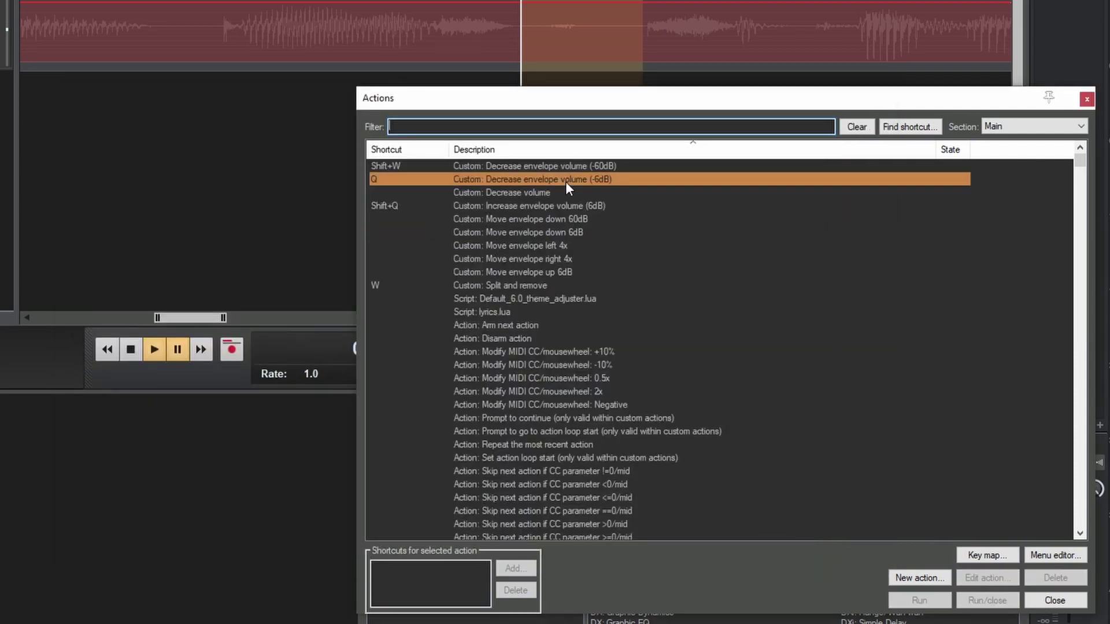
{"action": "double_click", "coordinate": [565, 180]}
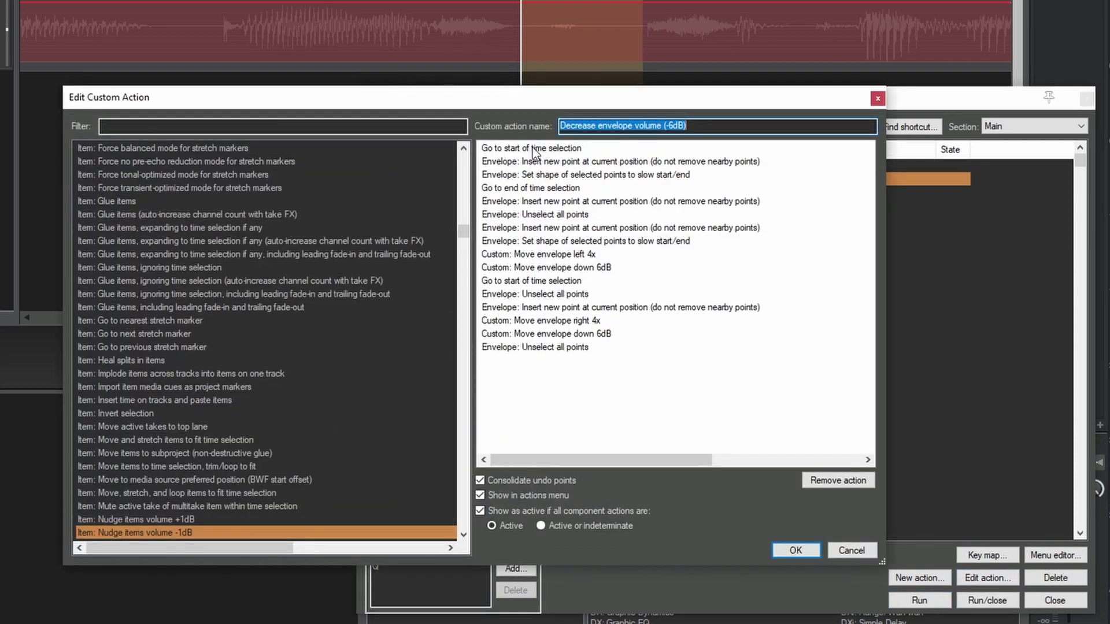
{"action": "left_click", "coordinate": [561, 150]}
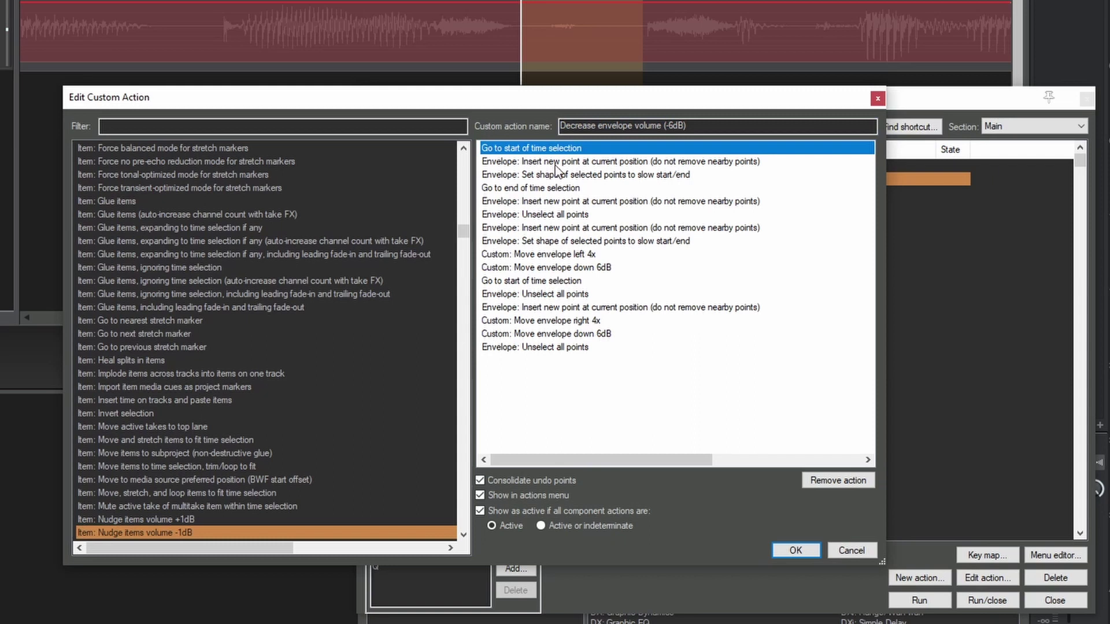
{"action": "left_click", "coordinate": [556, 163]}
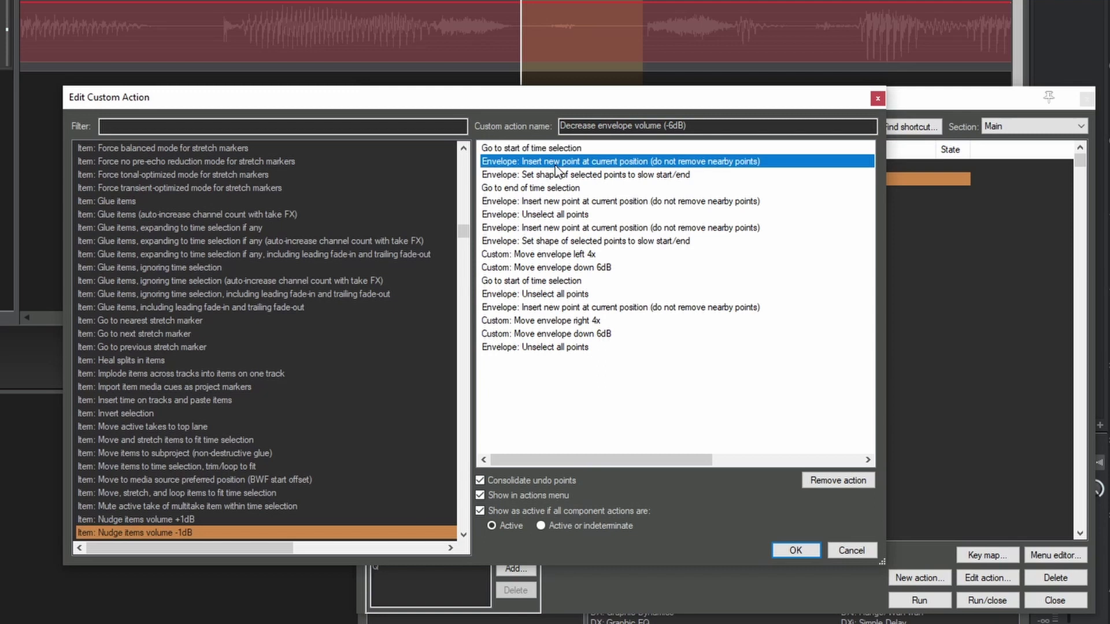
{"action": "left_click", "coordinate": [593, 176]}
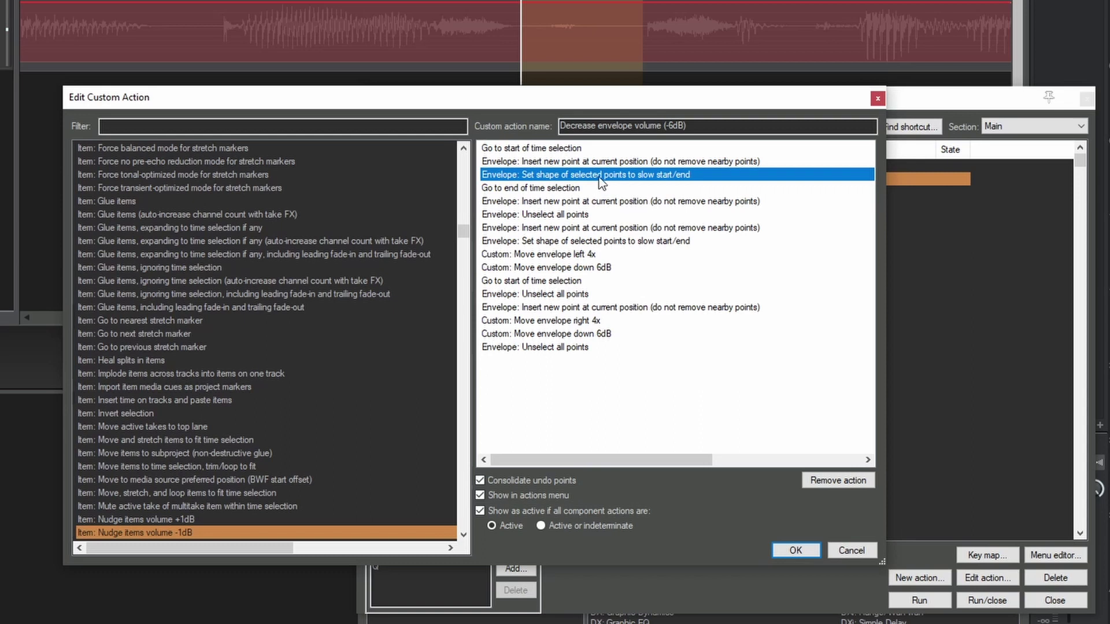
{"action": "left_click", "coordinate": [548, 189]}
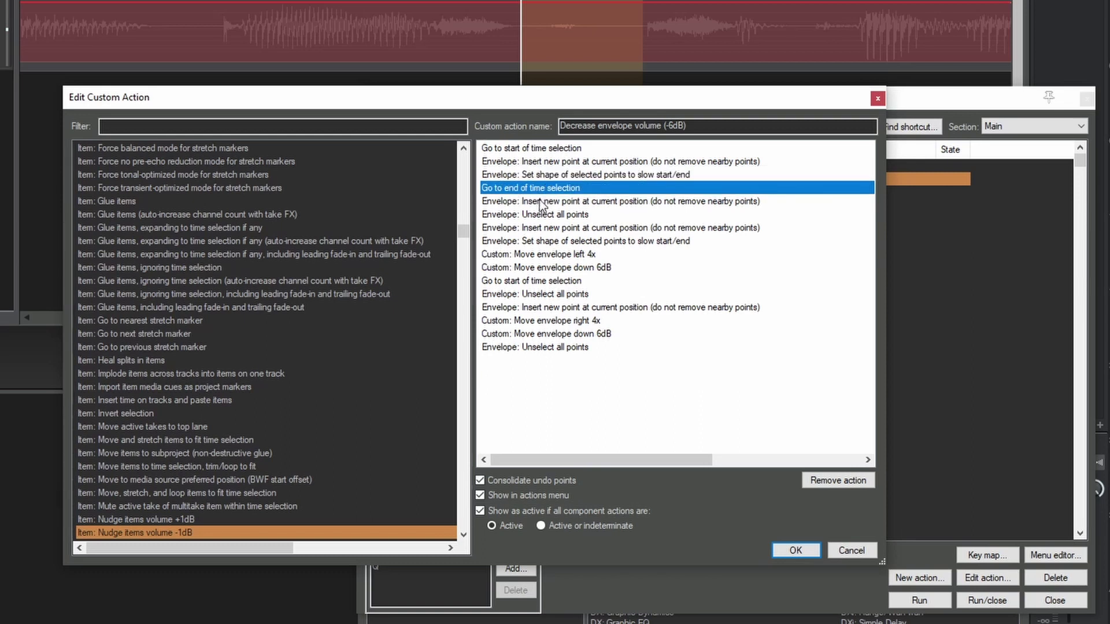
{"action": "left_click", "coordinate": [544, 201]}
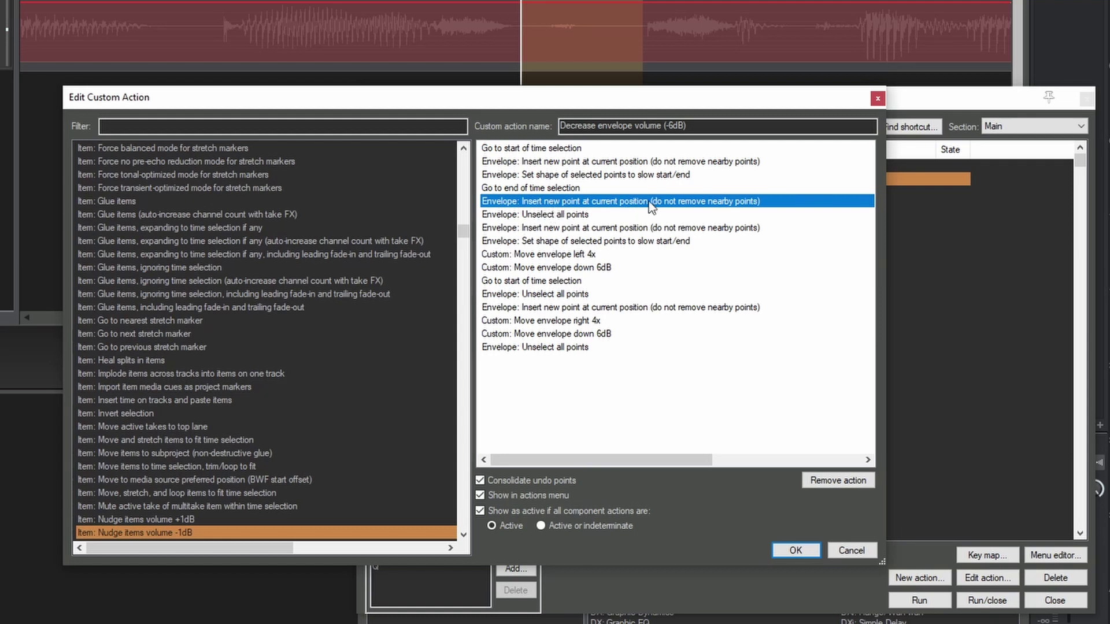
{"action": "left_click", "coordinate": [564, 215]}
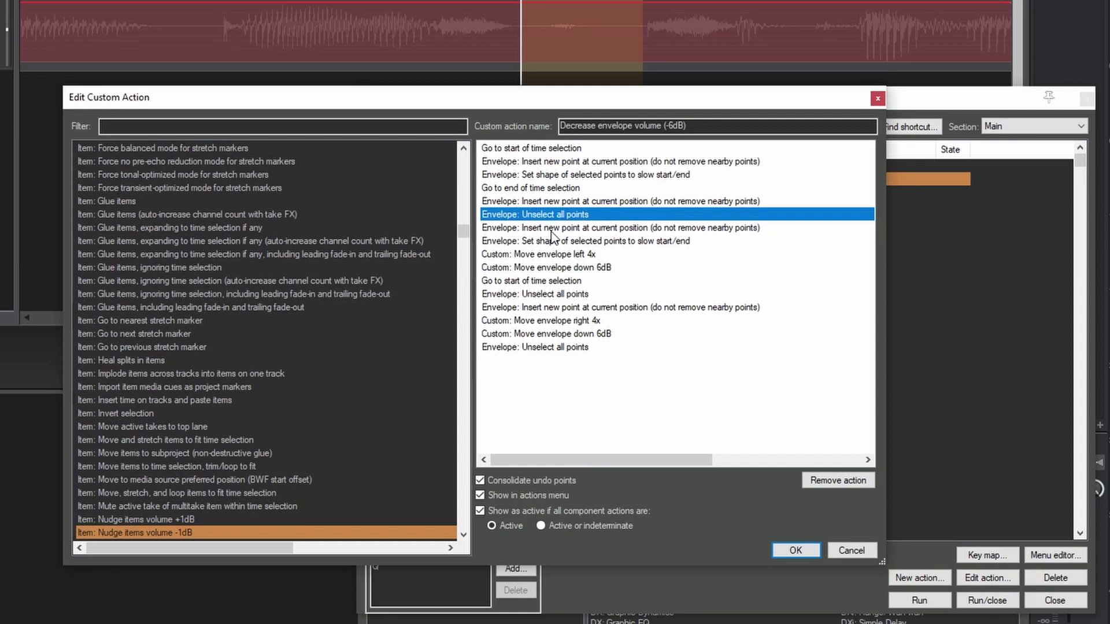
{"action": "left_click", "coordinate": [551, 230]}
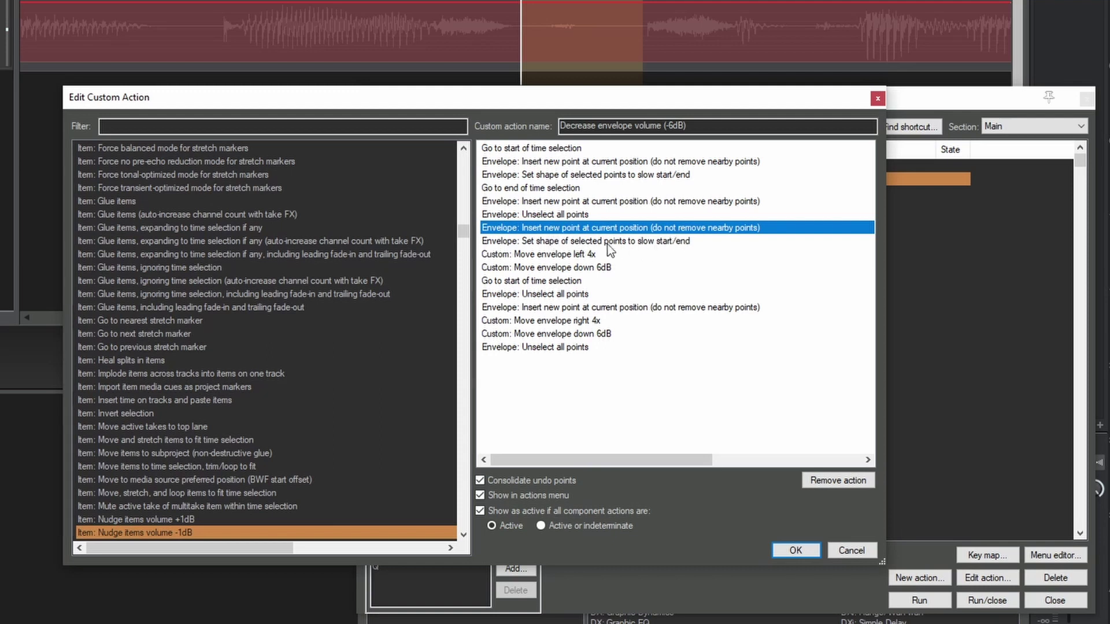
{"action": "left_click", "coordinate": [575, 245]}
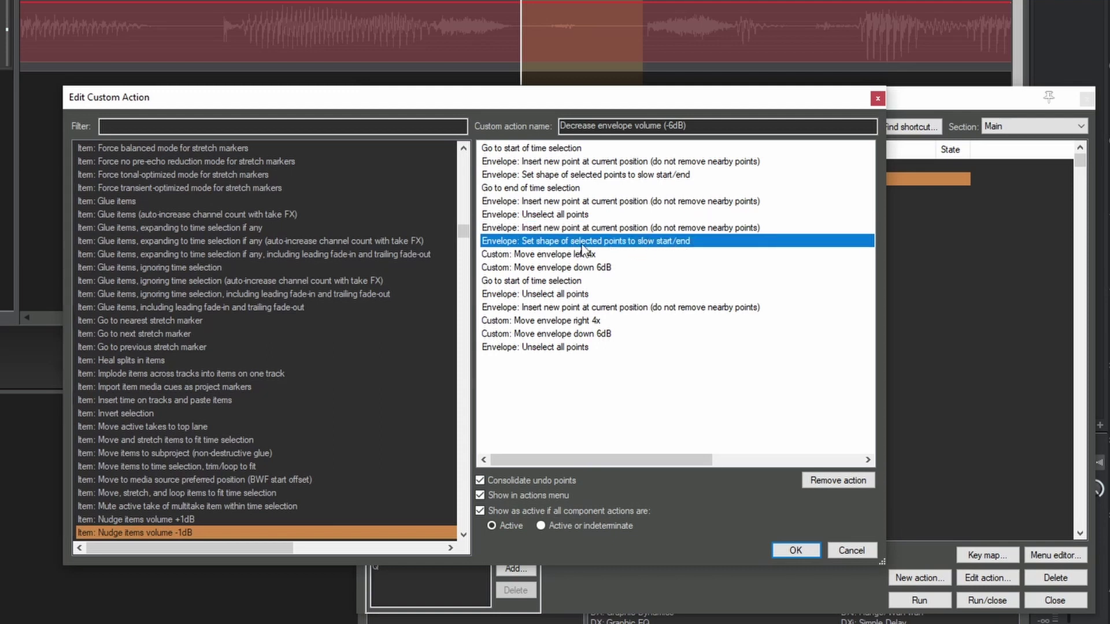
{"action": "left_click", "coordinate": [550, 258]}
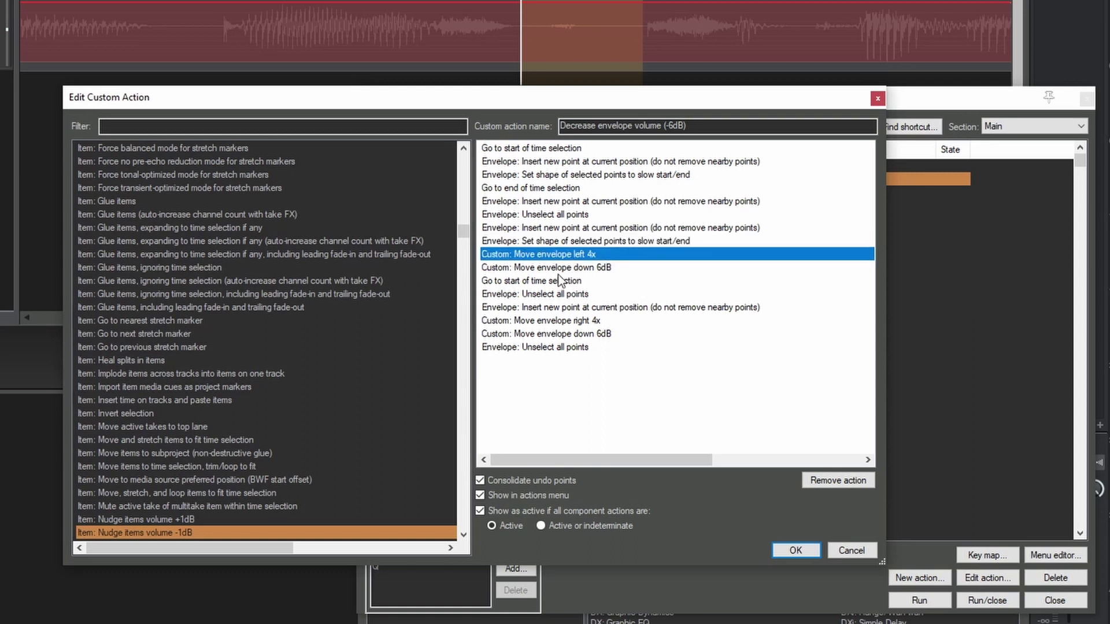
{"action": "left_click", "coordinate": [554, 270]}
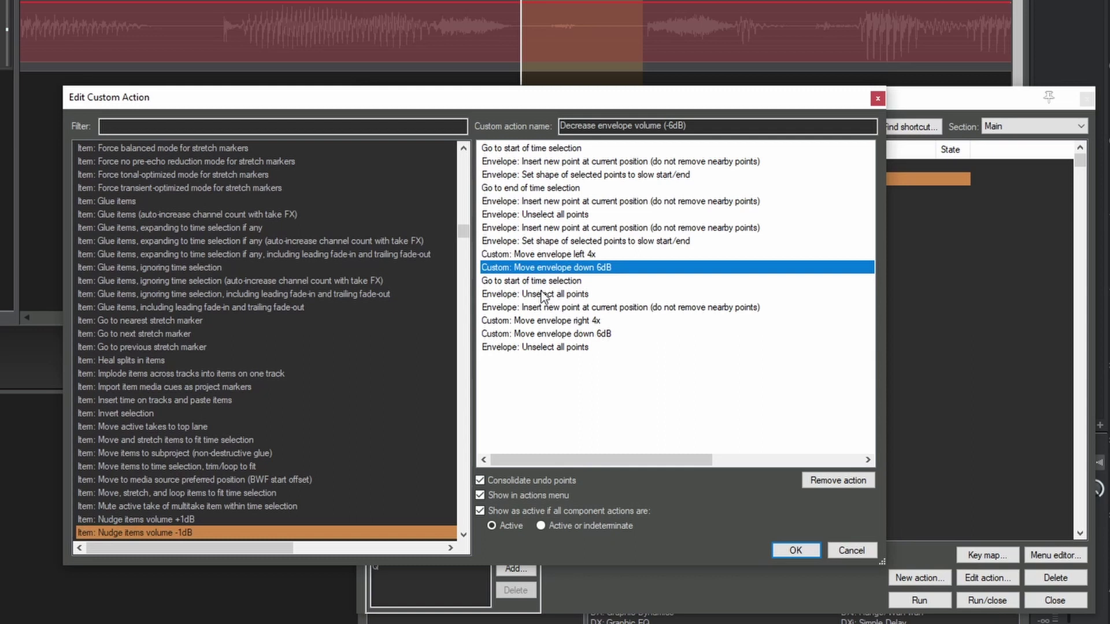
Examine the custom action's remaining entries, from the second Go to start of time selection to the final Unselect all points, and discard the edit
{"action": "left_click", "coordinate": [543, 283]}
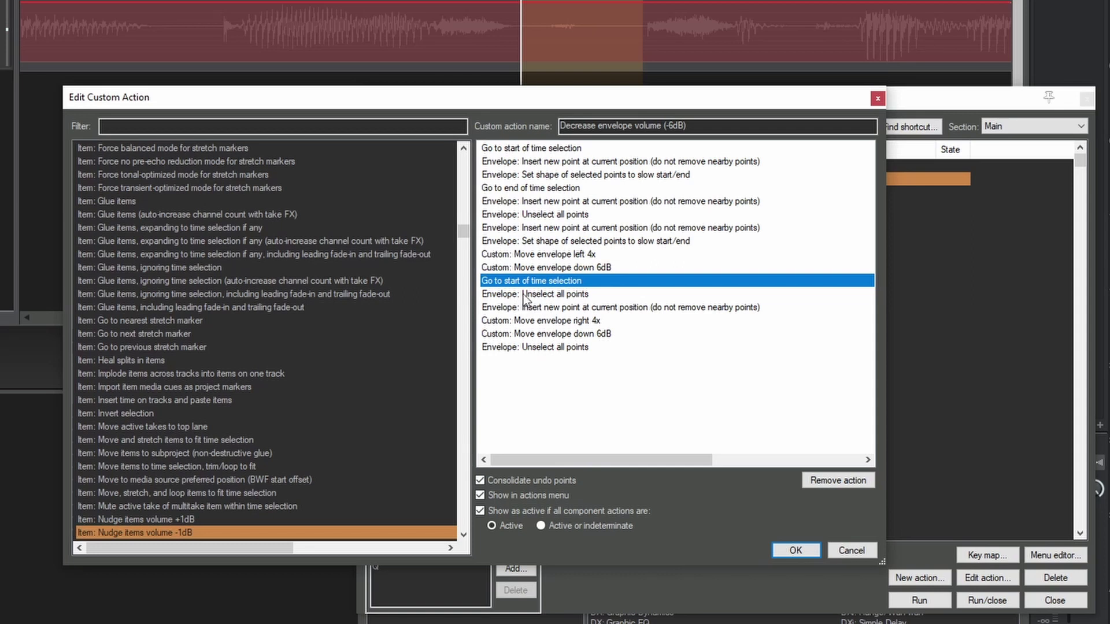
{"action": "left_click", "coordinate": [526, 296]}
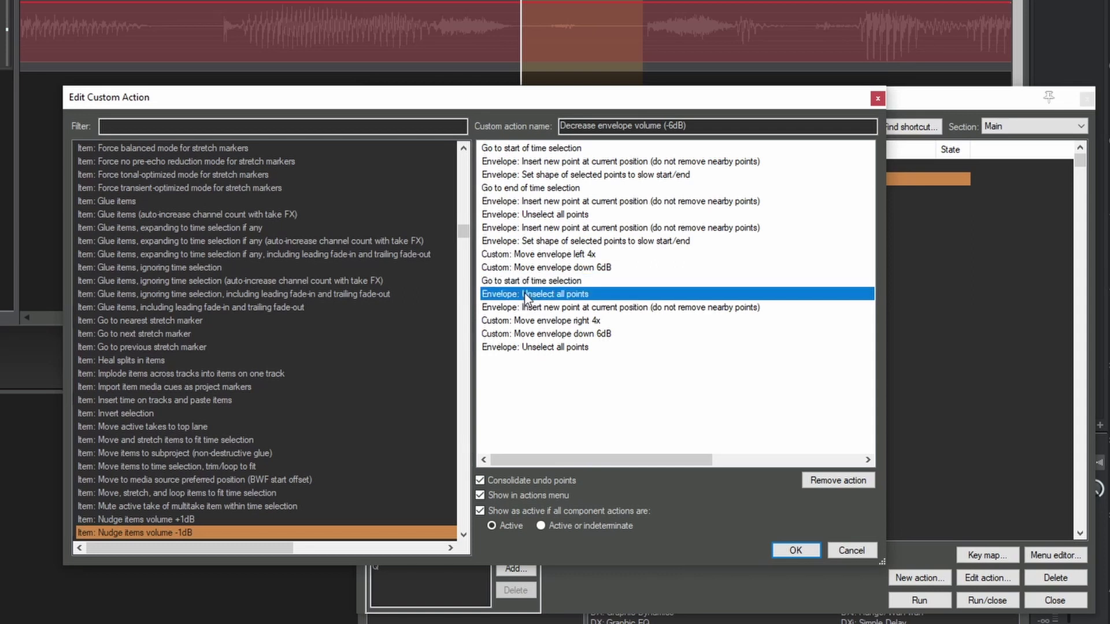
{"action": "left_click", "coordinate": [533, 310]}
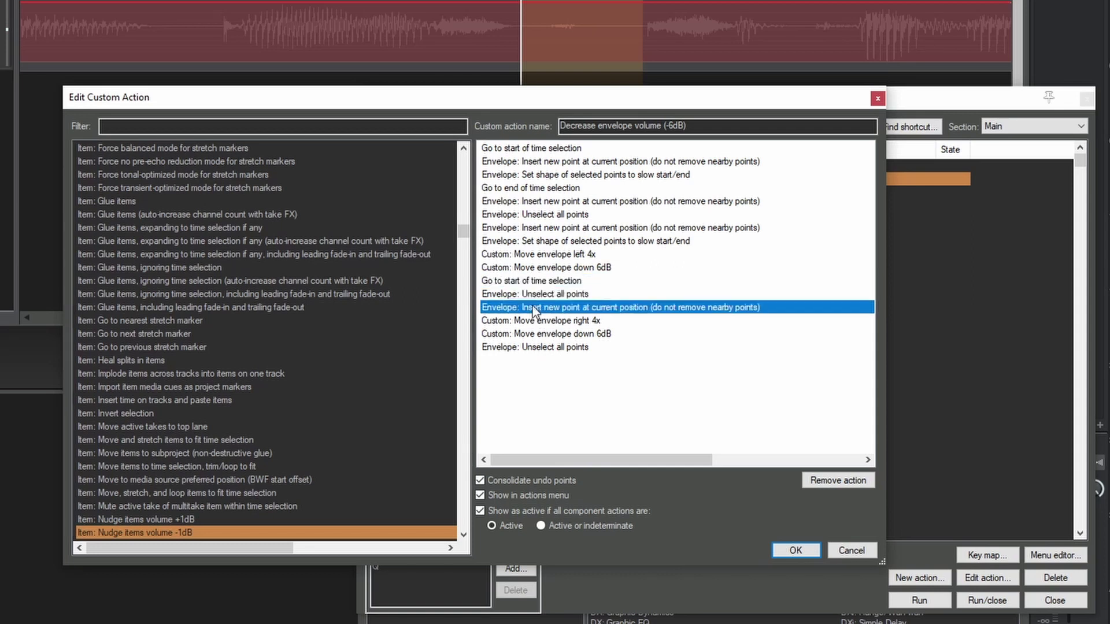
{"action": "left_click", "coordinate": [544, 322]}
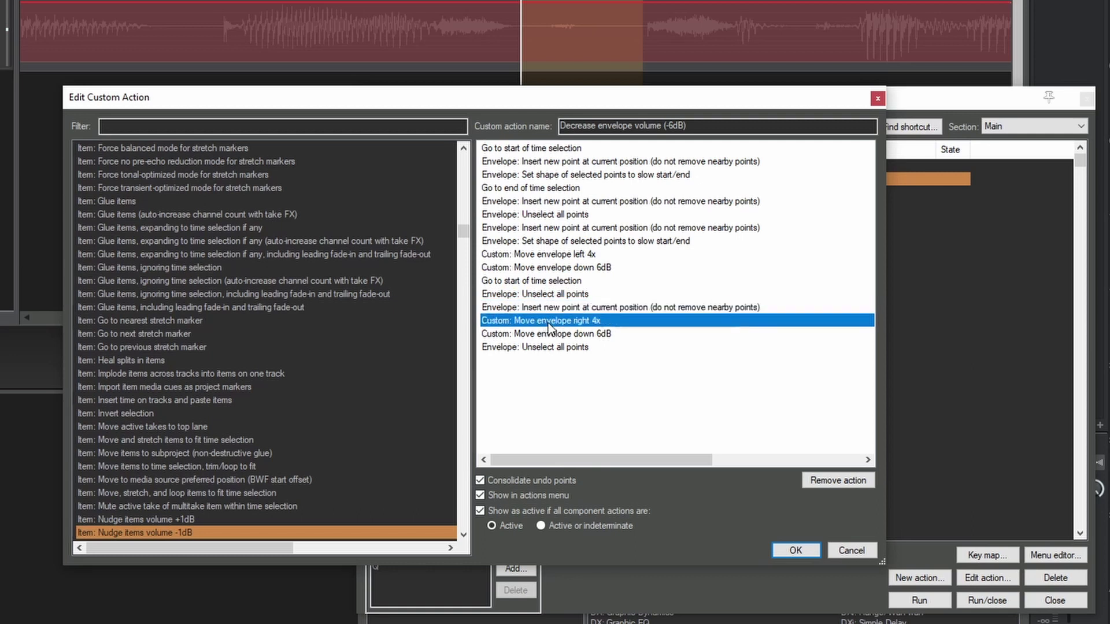
{"action": "left_click", "coordinate": [543, 335]}
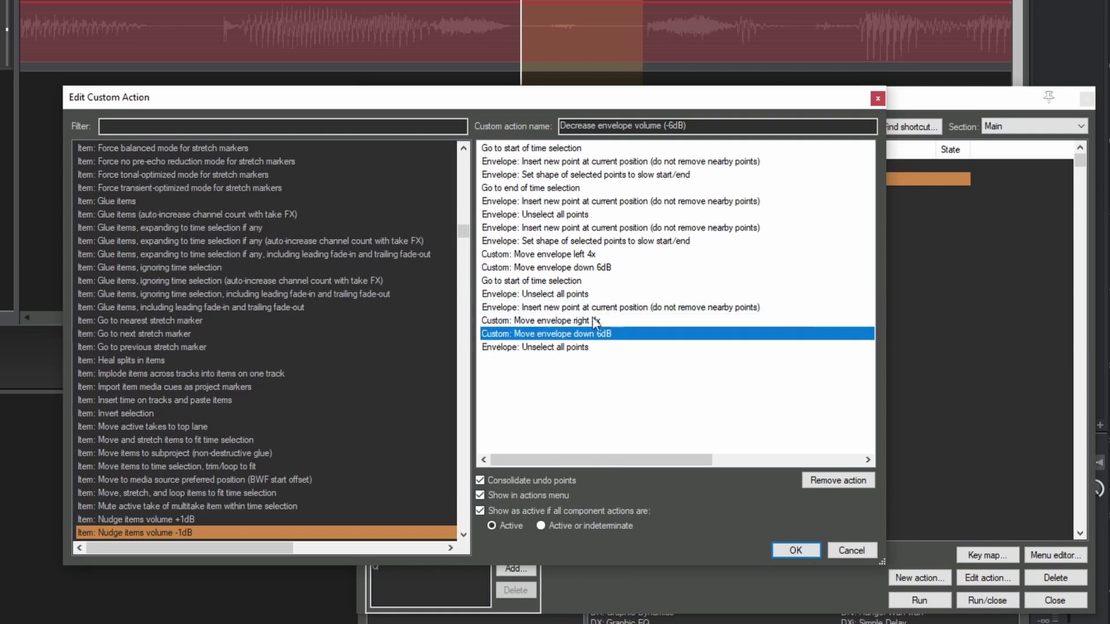
{"action": "left_click", "coordinate": [554, 348]}
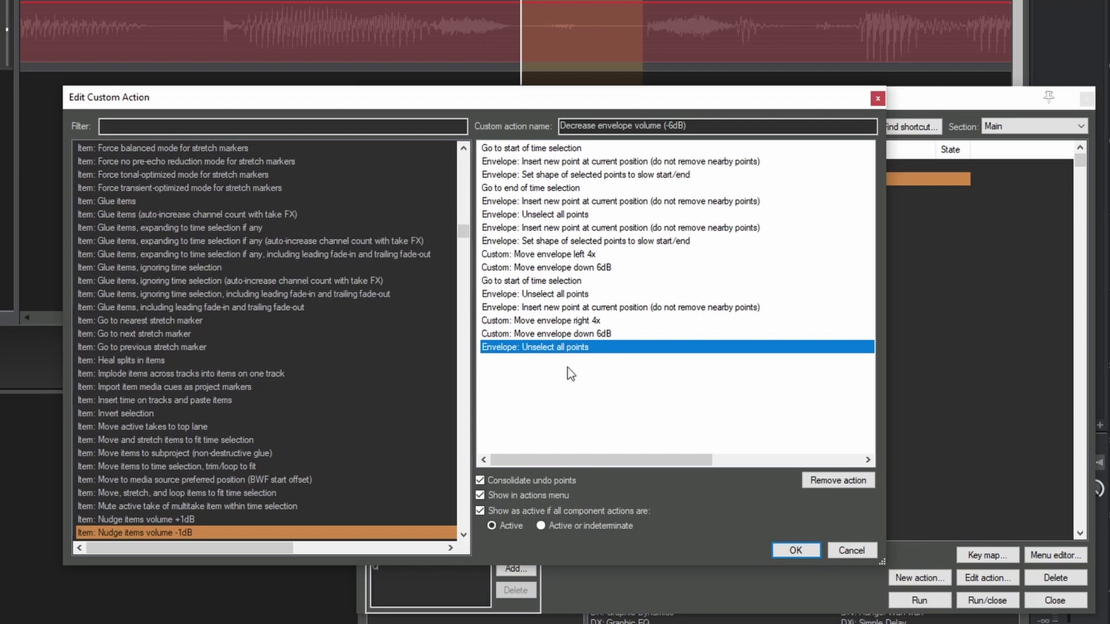
{"action": "left_click", "coordinate": [851, 549]}
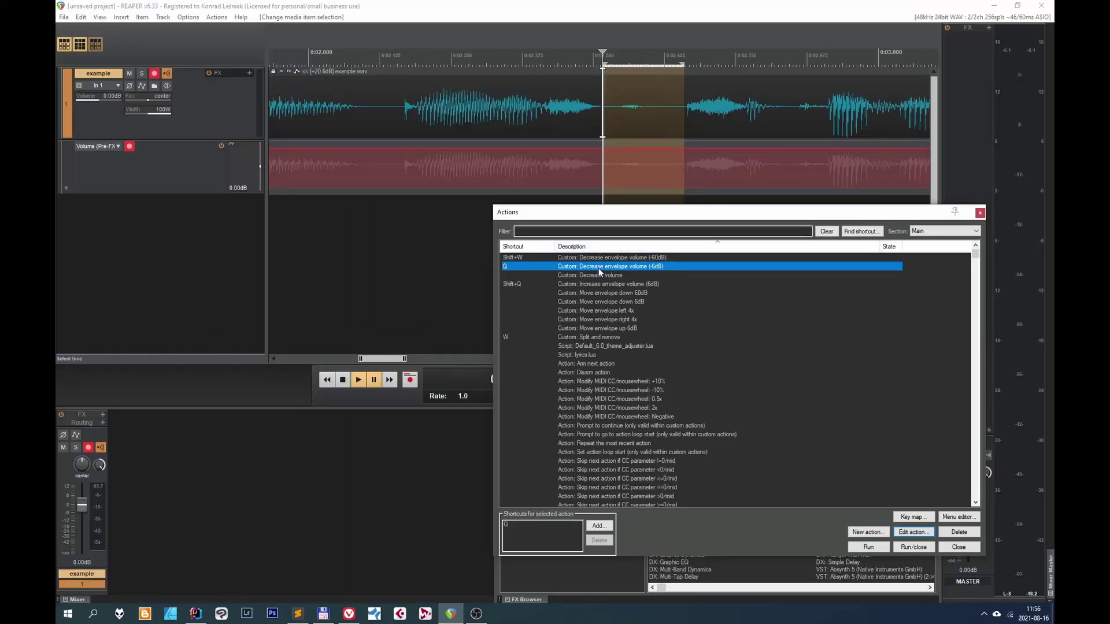
Run Decrease envelope volume (-6dB) on the current time selection and again on a new selection from about 2.815 s to 2.907 s
{"action": "left_click", "coordinate": [861, 547]}
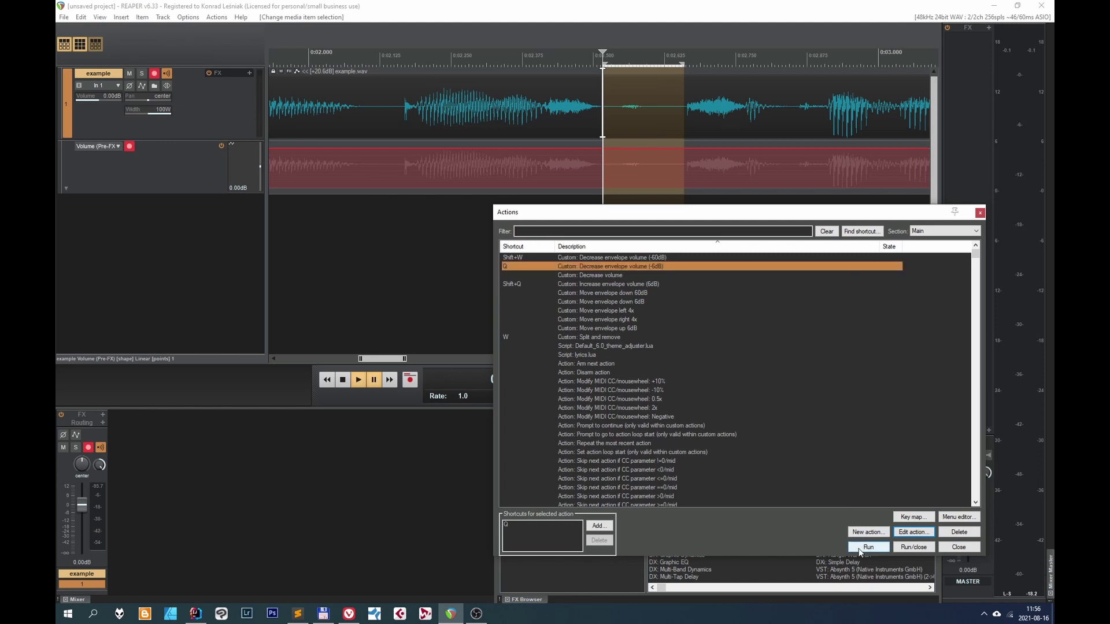
{"action": "left_click", "coordinate": [862, 548]}
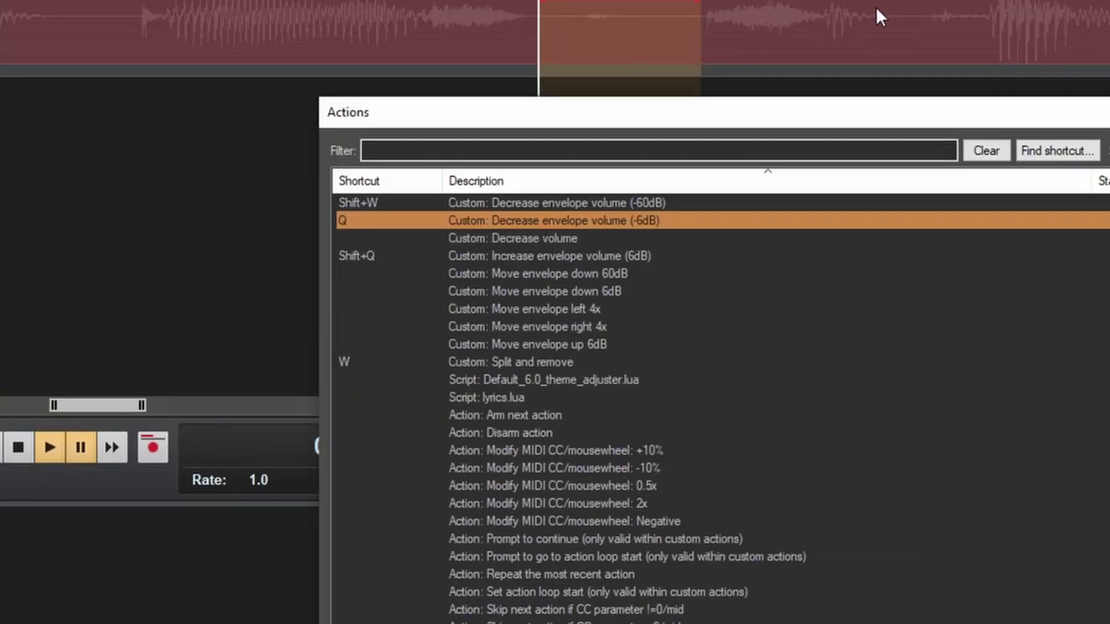
{"action": "left_click", "coordinate": [773, 164]}
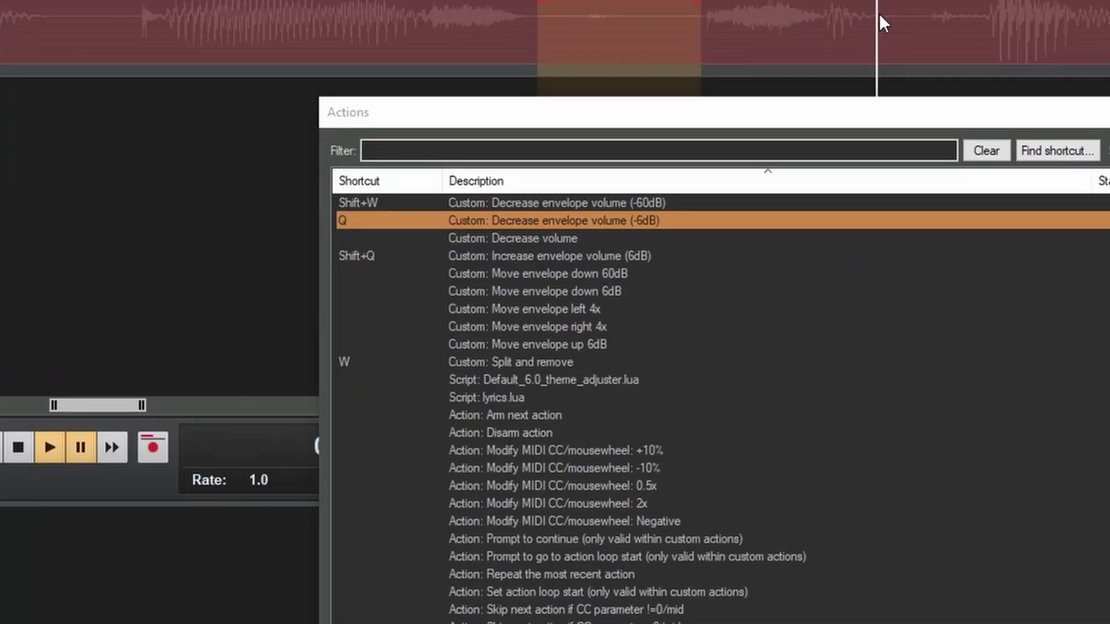
{"action": "left_click_drag", "start_coordinate": [879, 16], "coordinate": [982, 58]}
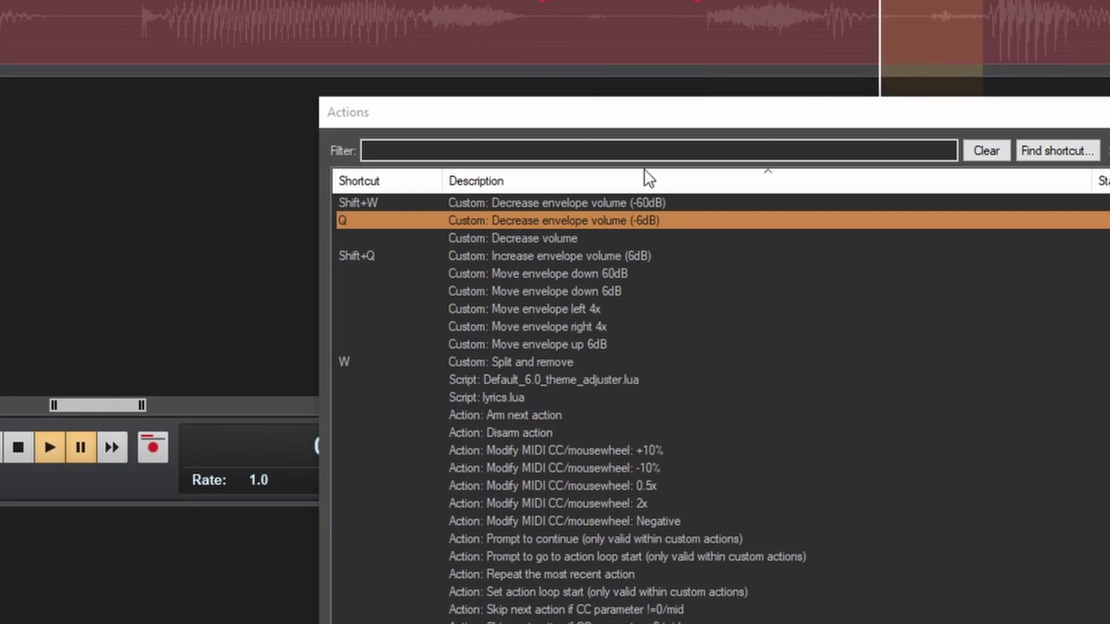
{"action": "left_click", "coordinate": [983, 623]}
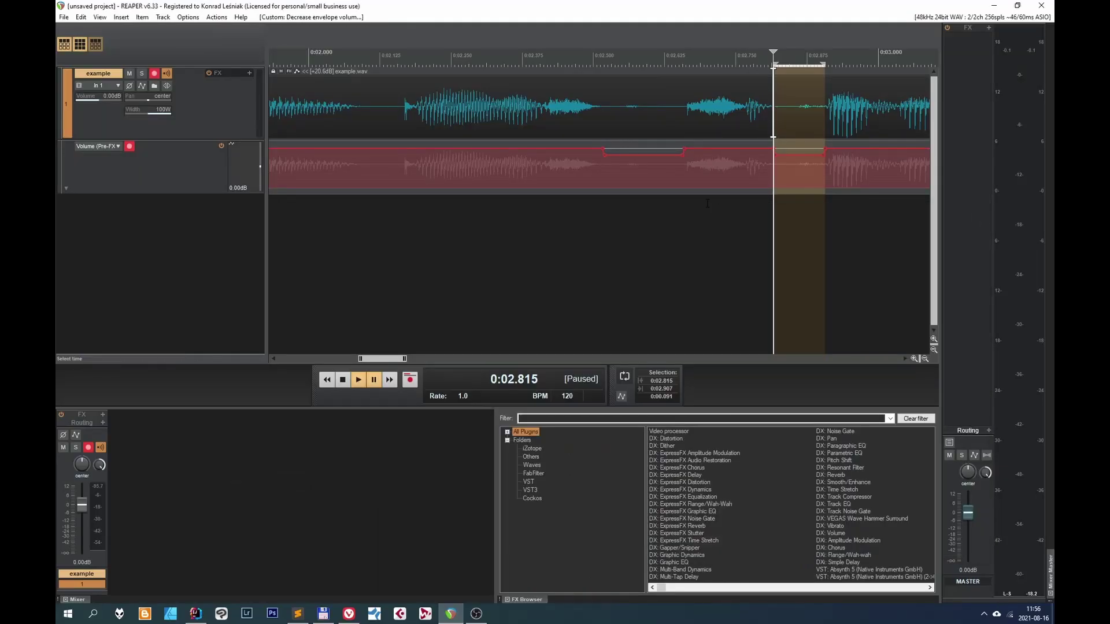
Undo both Decrease envelope volume (-6dB) runs on the Volume (Pre-FX) envelope
{"action": "key", "text": "ctrl+z"}
{"action": "key", "text": "ctrl+z"}
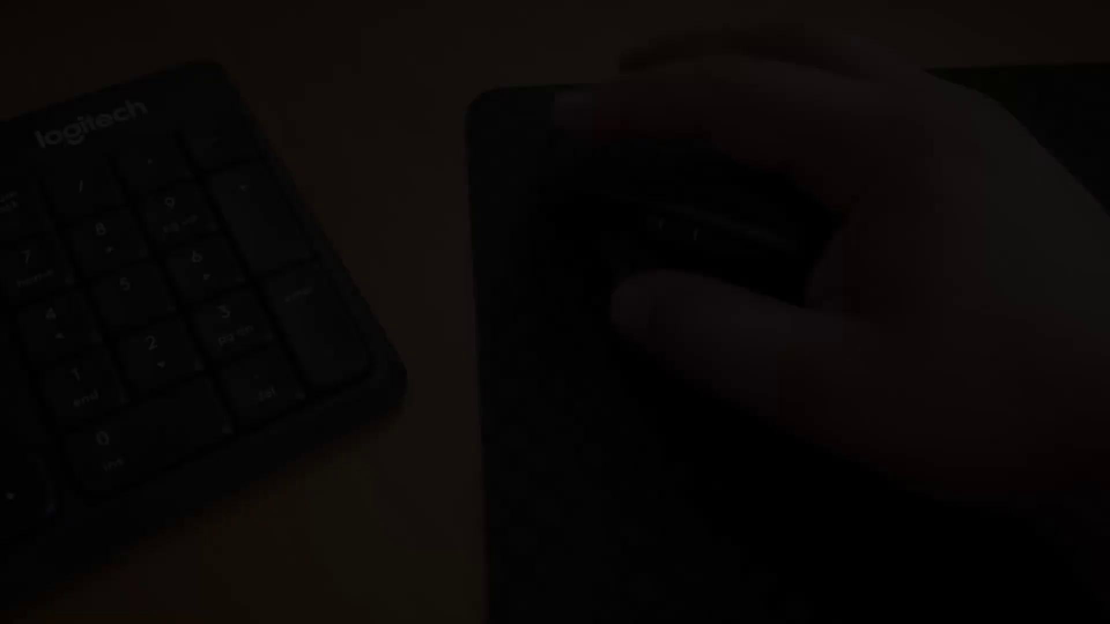
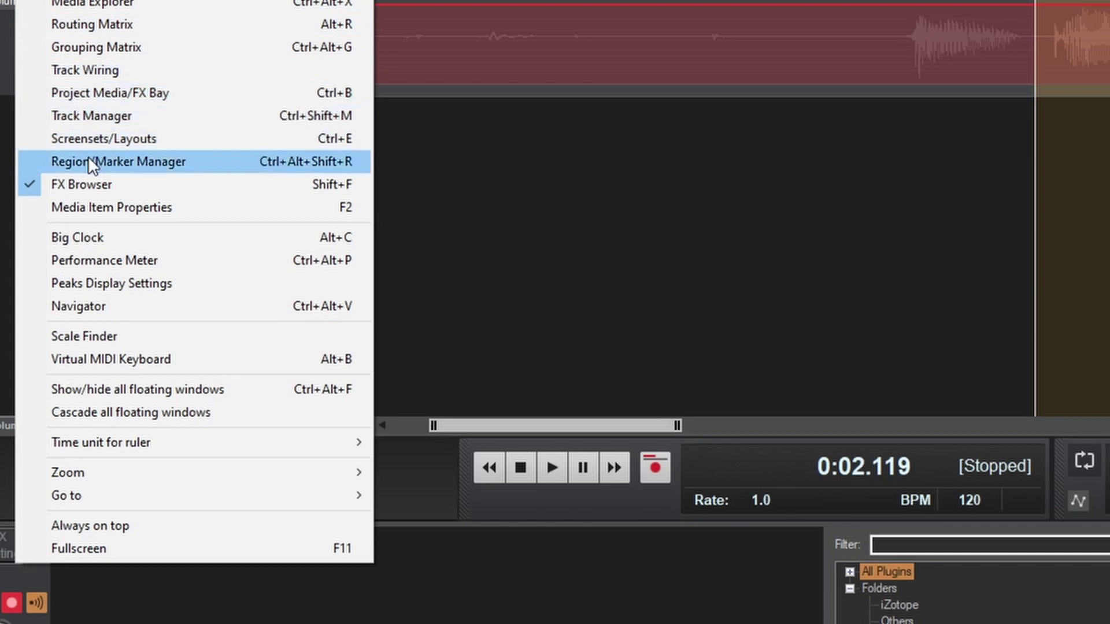
Save the current window arrangement as screenset 4 named NowyLayout, and close the Screensets/Layouts window
{"action": "left_click", "coordinate": [91, 141]}
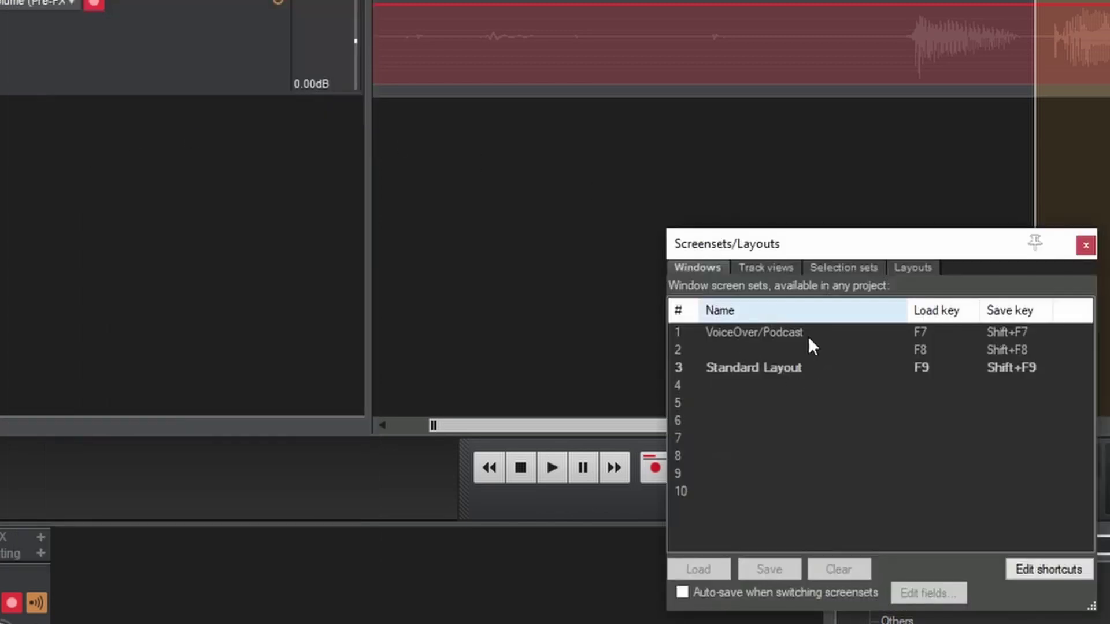
{"action": "left_click", "coordinate": [681, 385]}
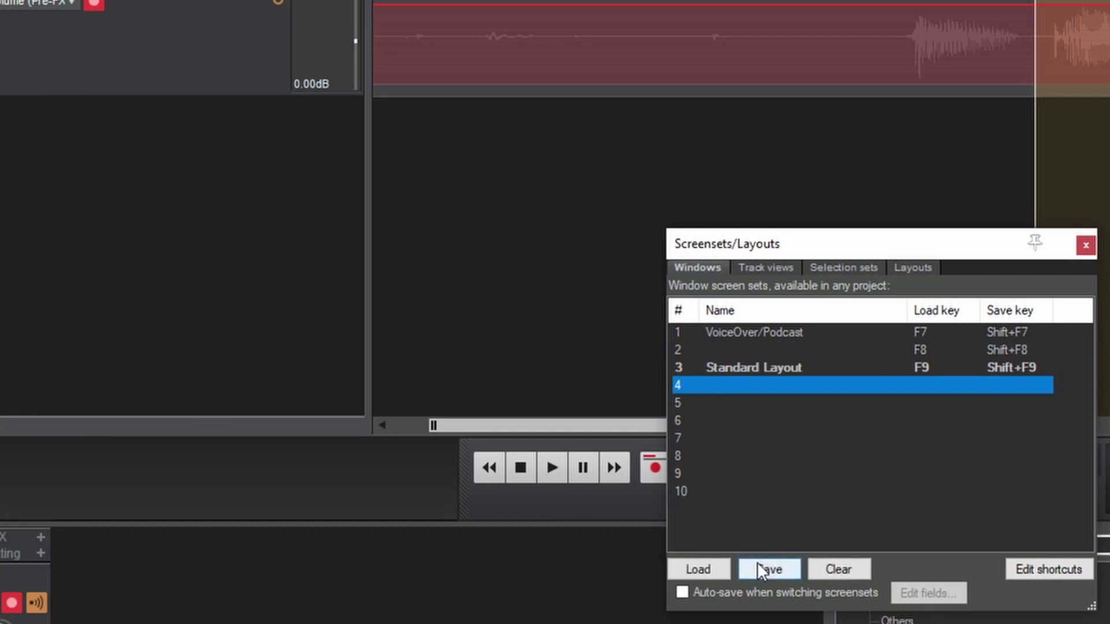
{"action": "left_click", "coordinate": [768, 571]}
{"action": "type", "text": "NowyLayout"}
{"action": "left_click", "coordinate": [979, 416]}
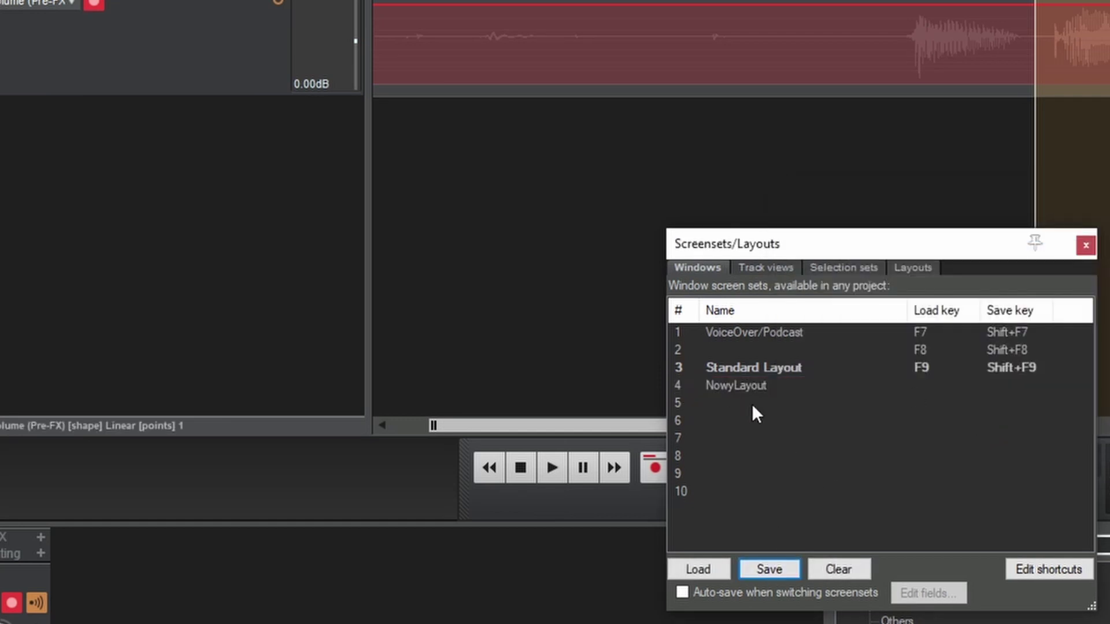
{"action": "left_click", "coordinate": [1085, 245]}
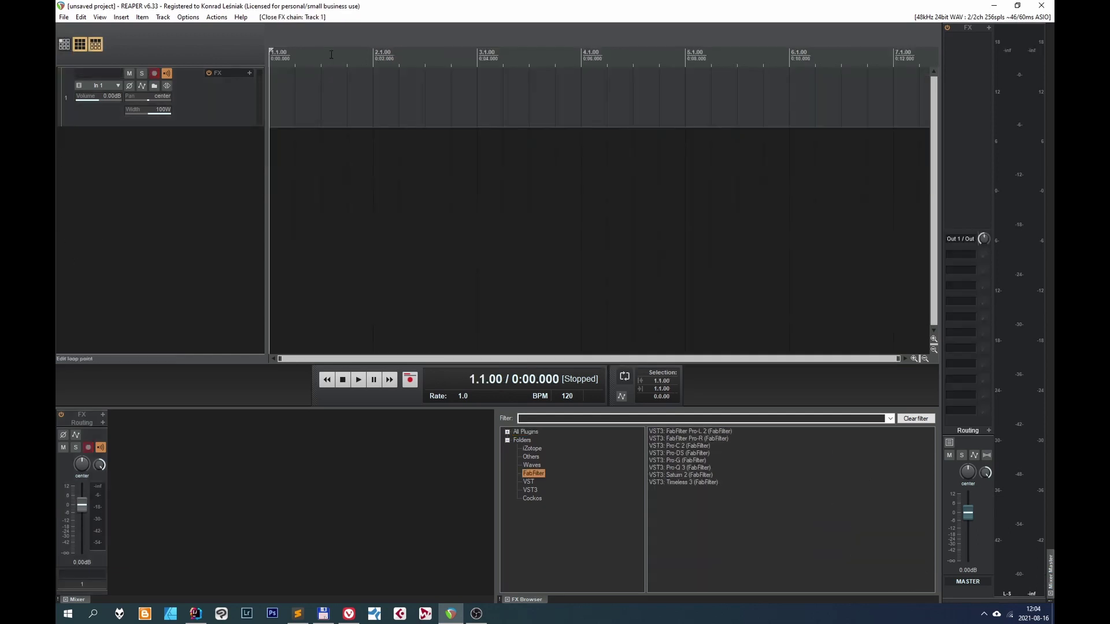
Set the timeline ruler's time unit to Minutes:Seconds
{"action": "right_click", "coordinate": [330, 55]}
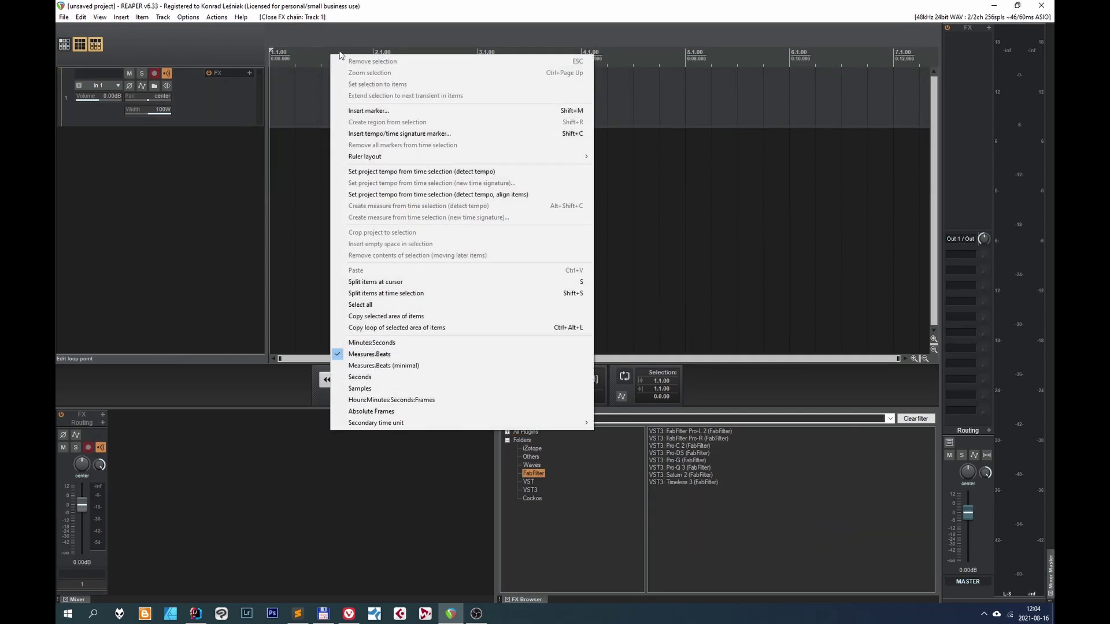
{"action": "left_click", "coordinate": [375, 342]}
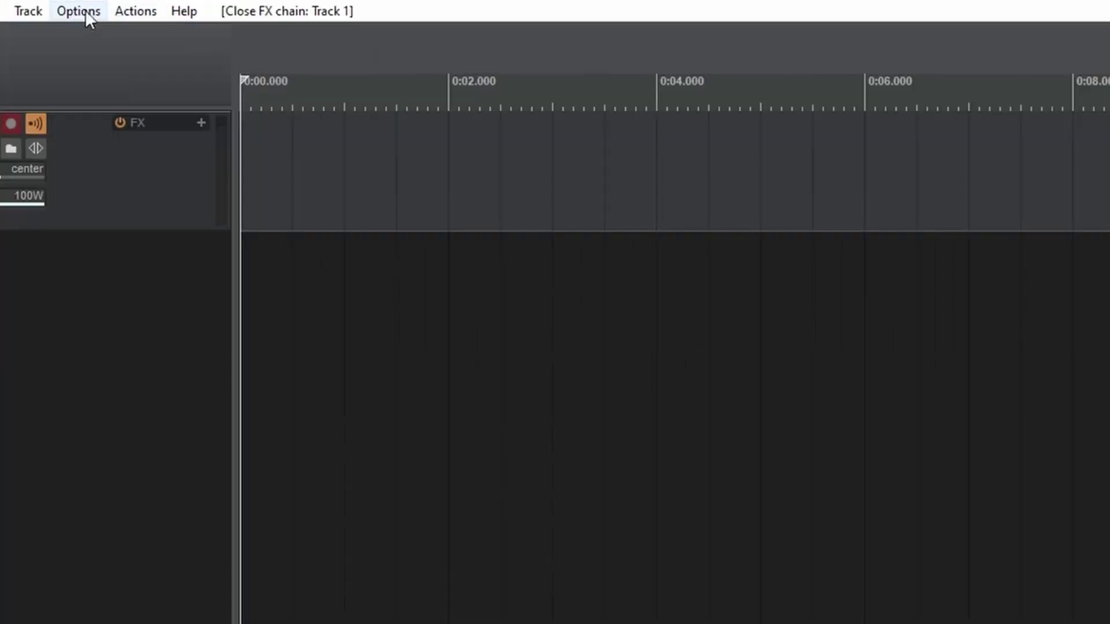
Turn off snapping and hide the grid lines in the arrange view
{"action": "left_click", "coordinate": [188, 16]}
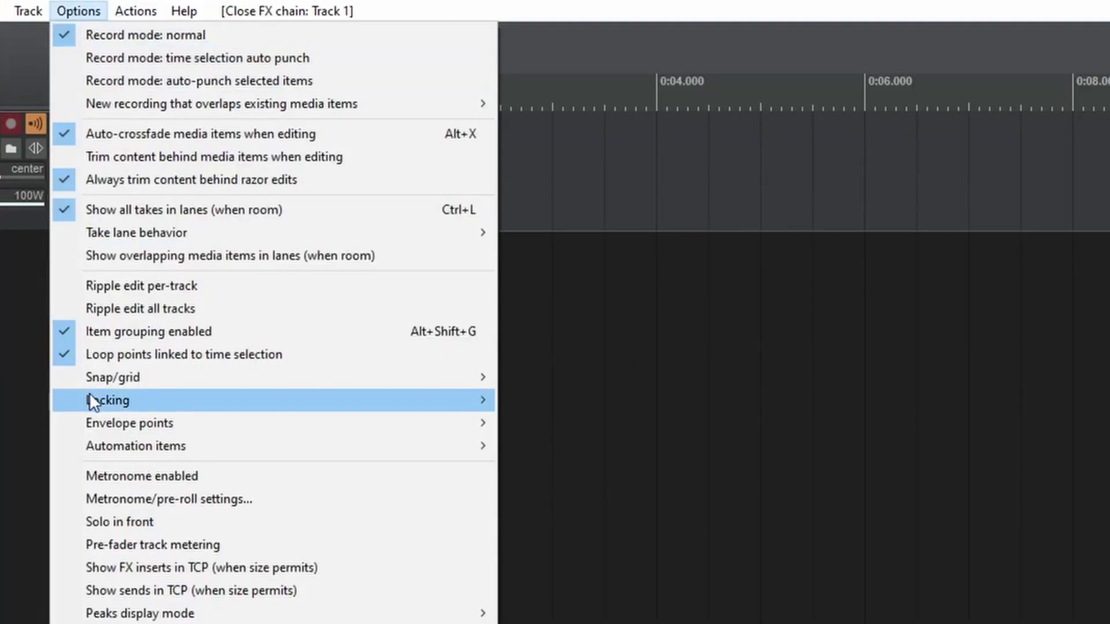
{"action": "mouse_move", "coordinate": [105, 377]}
{"action": "left_click", "coordinate": [569, 377]}
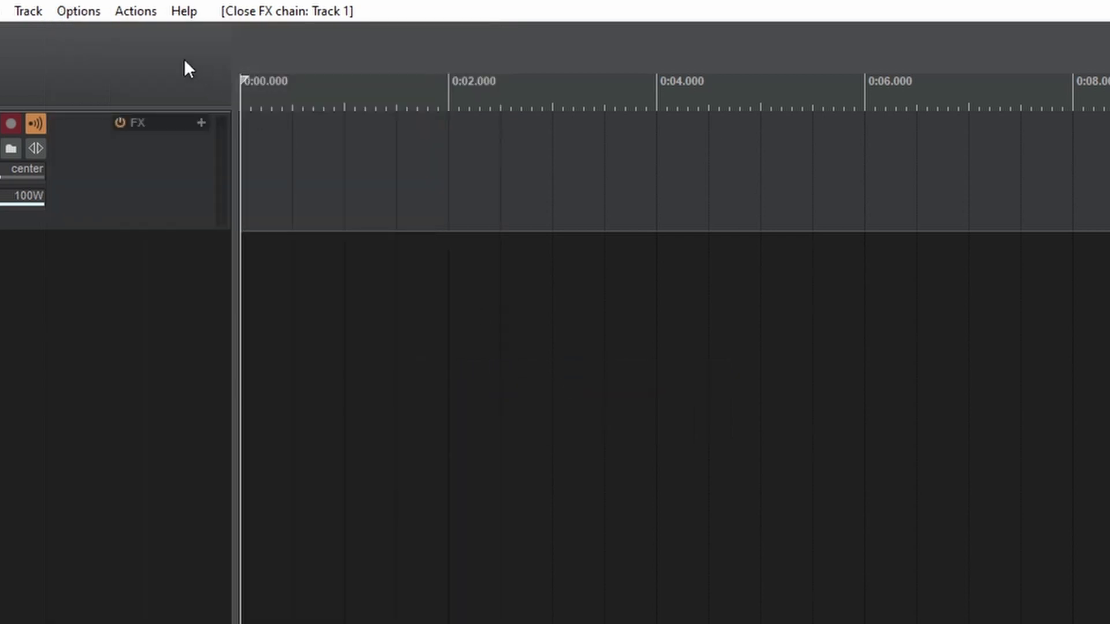
{"action": "left_click", "coordinate": [77, 9]}
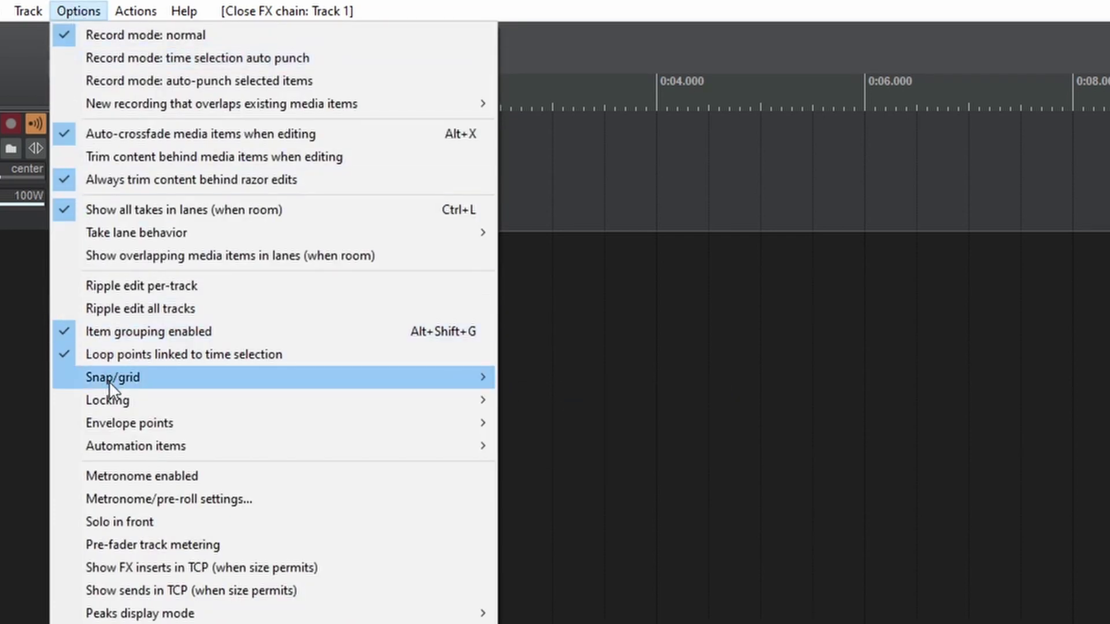
{"action": "mouse_move", "coordinate": [108, 379]}
{"action": "left_click", "coordinate": [579, 397]}
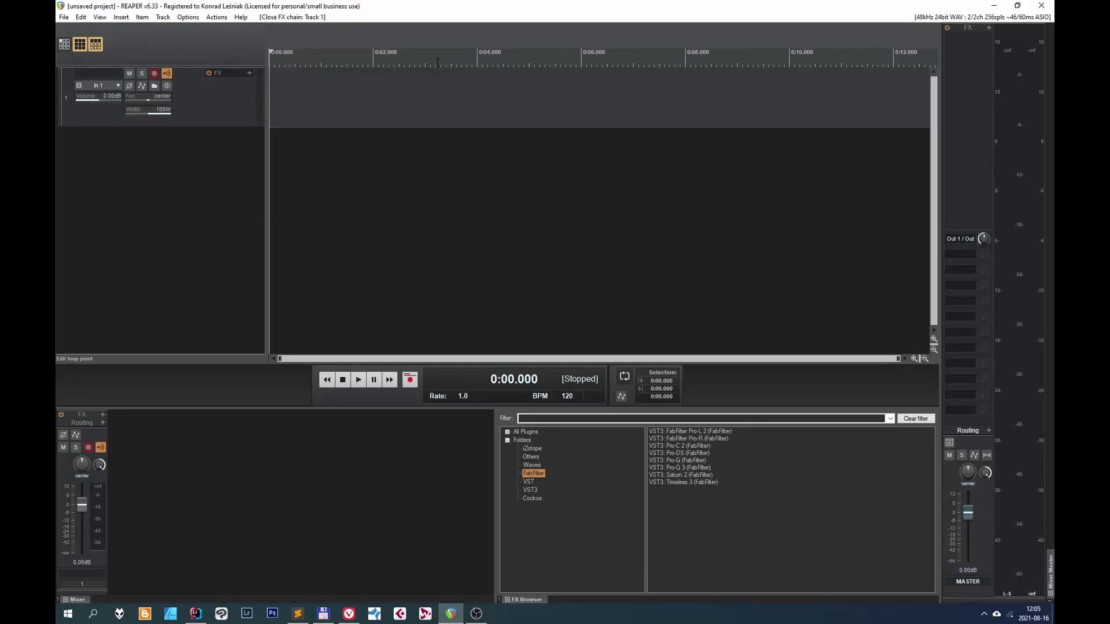
Make a free time selection from 0:00.000 to about 0:04.070 on the ruler, and clear it
{"action": "left_click_drag", "start_coordinate": [575, 108], "coordinate": [759, 110]}
{"action": "left_click_drag", "start_coordinate": [531, 64], "coordinate": [272, 63]}
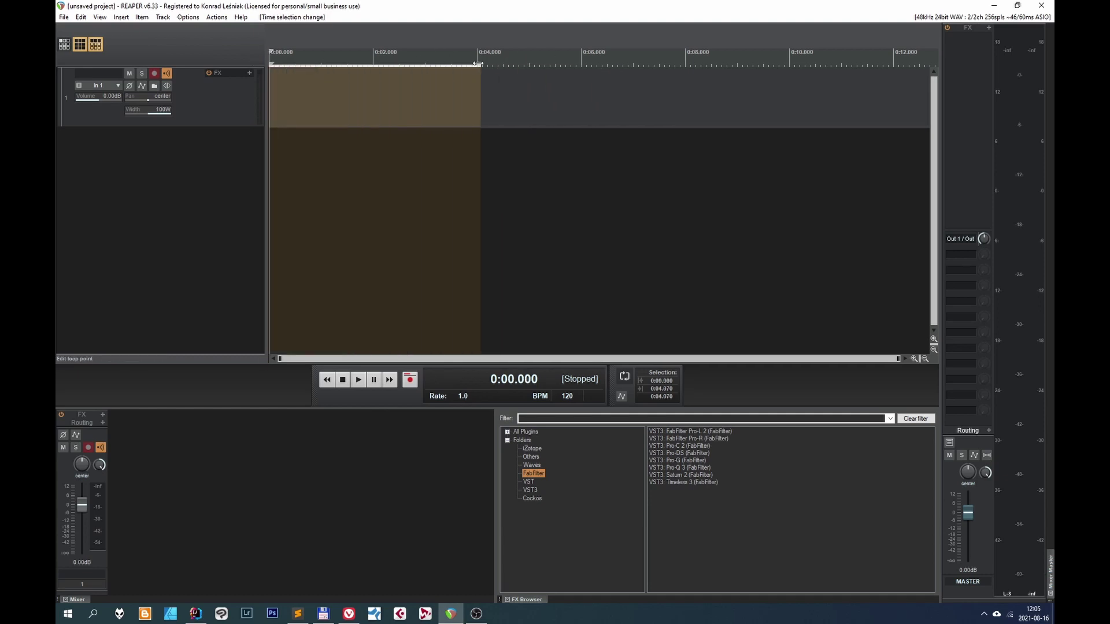
{"action": "left_click", "coordinate": [379, 114]}
{"action": "left_click", "coordinate": [270, 116]}
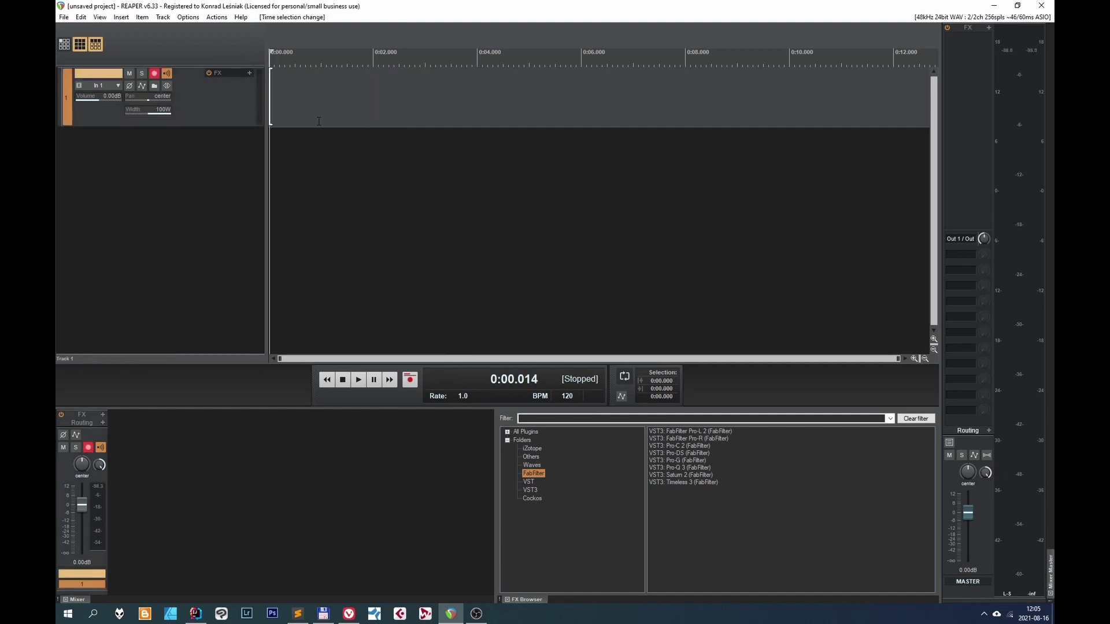
Add the iZotope RX 8 Voice De-noise plugin to track 1's empty FX chain
{"action": "left_click", "coordinate": [104, 416]}
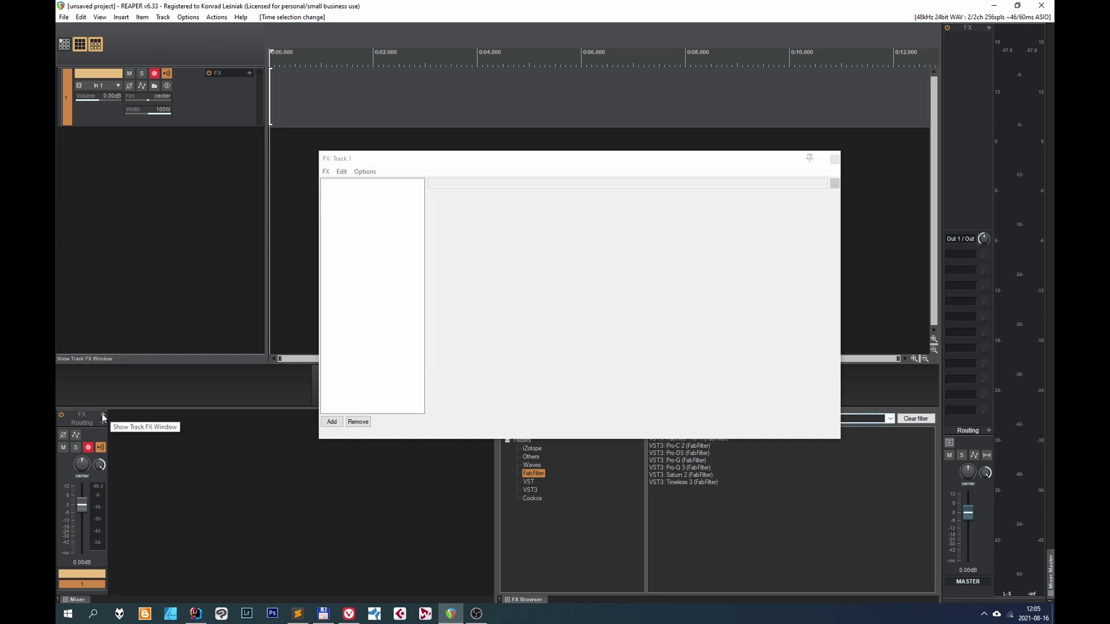
{"action": "left_click_drag", "start_coordinate": [448, 164], "coordinate": [437, 95]}
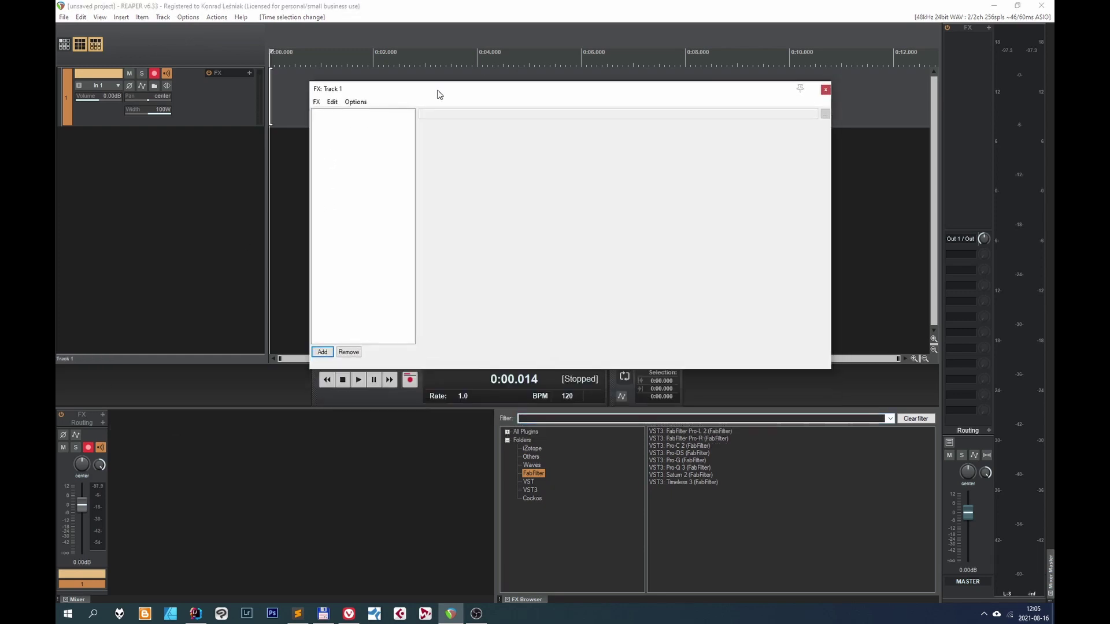
{"action": "left_click", "coordinate": [532, 449]}
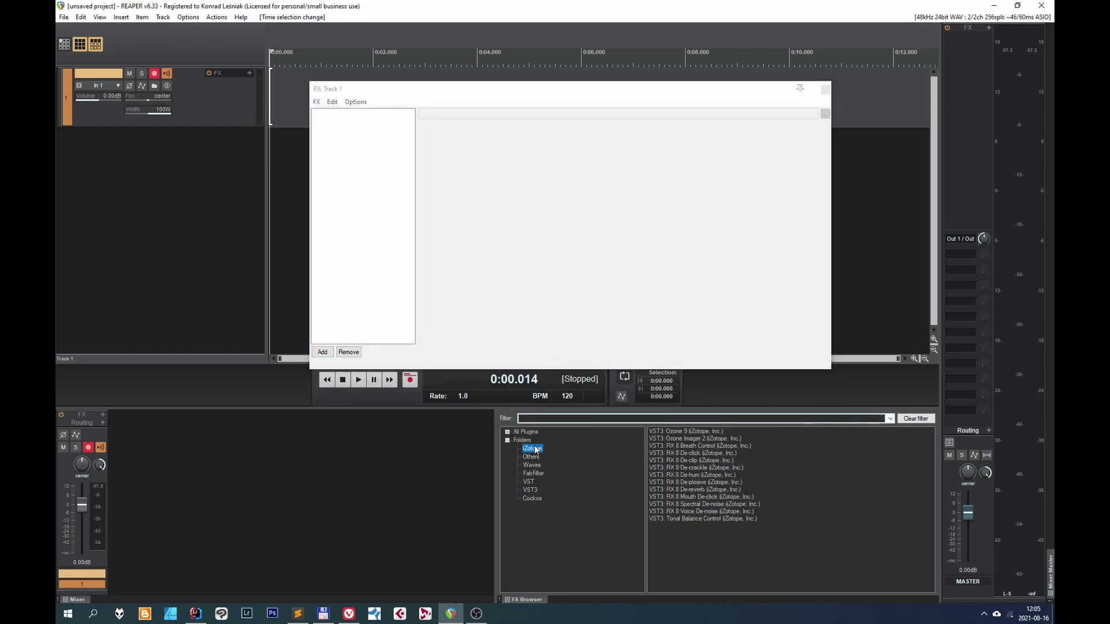
{"action": "left_click_drag", "start_coordinate": [694, 511], "coordinate": [381, 149]}
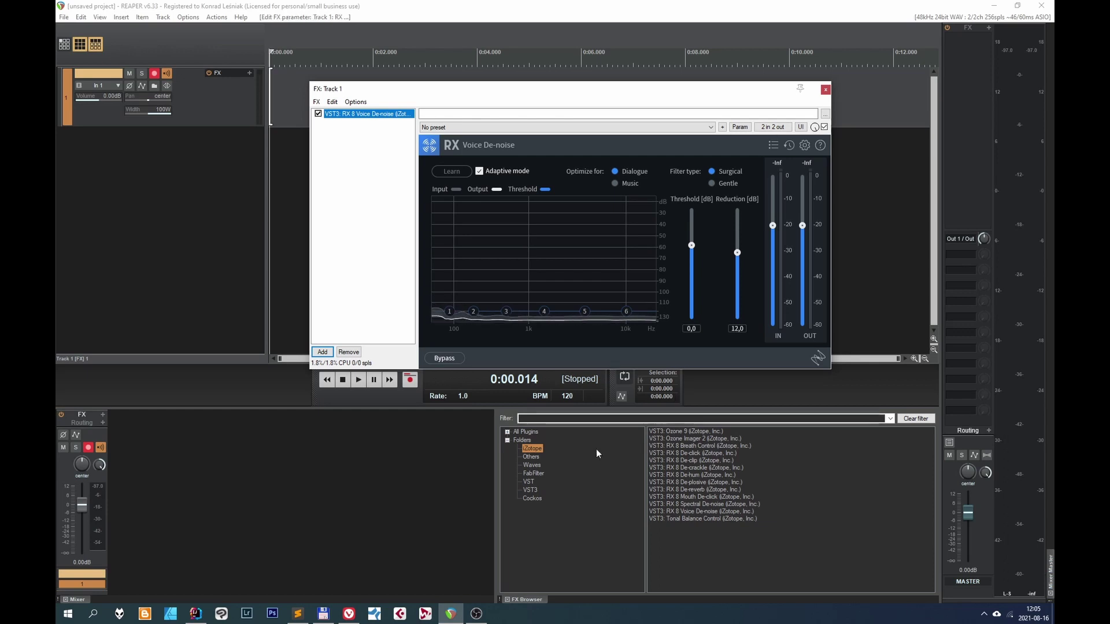
Add the FabFilter plugins Pro-Q 3, Pro-C 2 and Pro-DS, in that order, after Voice De-noise in track 1's FX chain
{"action": "left_click", "coordinate": [535, 474]}
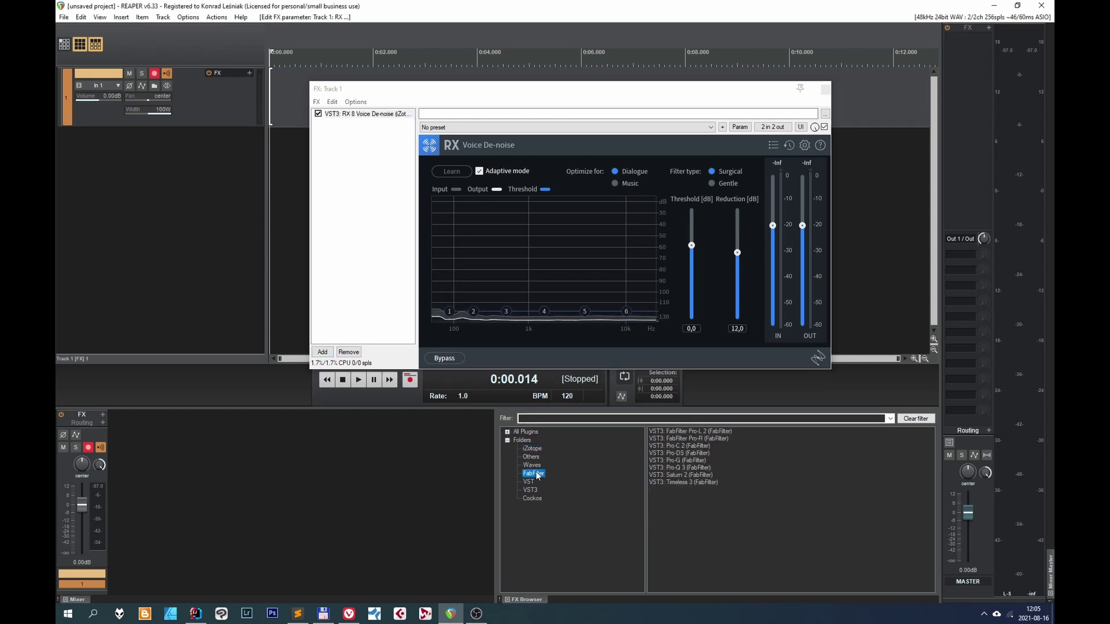
{"action": "left_click", "coordinate": [682, 470]}
{"action": "left_click_drag", "start_coordinate": [682, 469], "coordinate": [367, 164]}
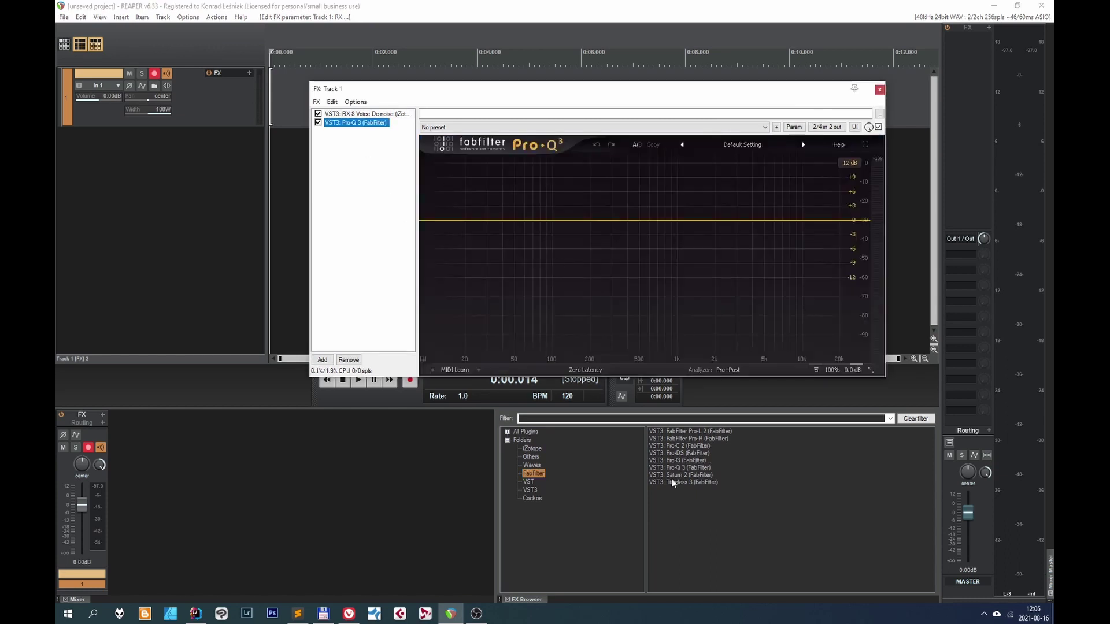
{"action": "left_click_drag", "start_coordinate": [688, 446], "coordinate": [360, 179]}
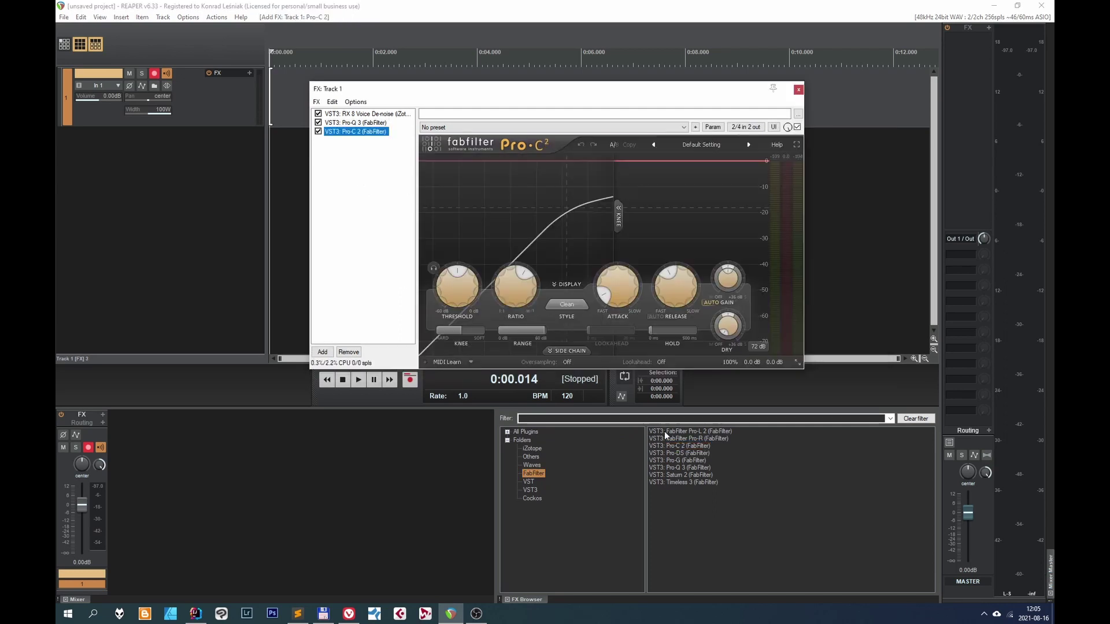
{"action": "left_click_drag", "start_coordinate": [687, 453], "coordinate": [347, 172]}
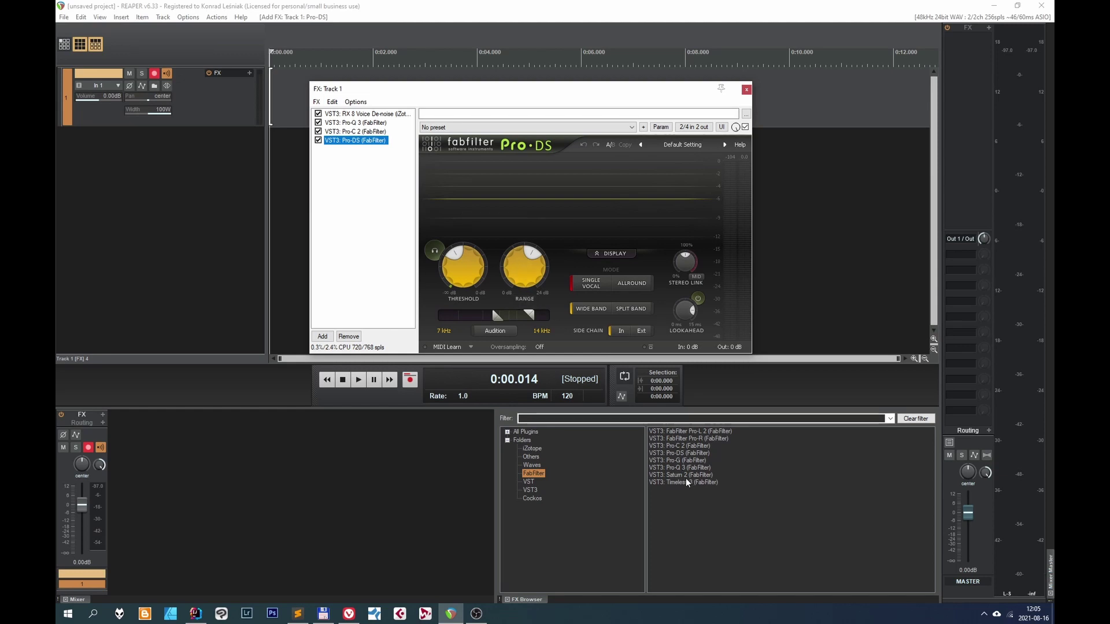
Add iZotope RX 8 Mouth De-click at the end of track 1's FX chain, and close the FX window
{"action": "left_click", "coordinate": [532, 449]}
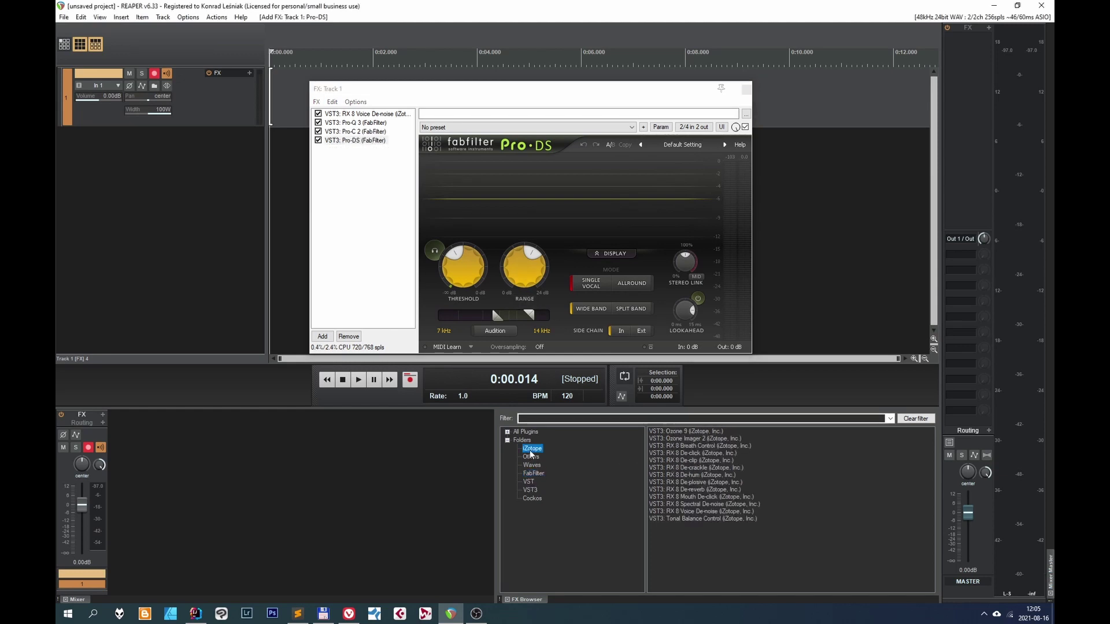
{"action": "double_click", "coordinate": [698, 498]}
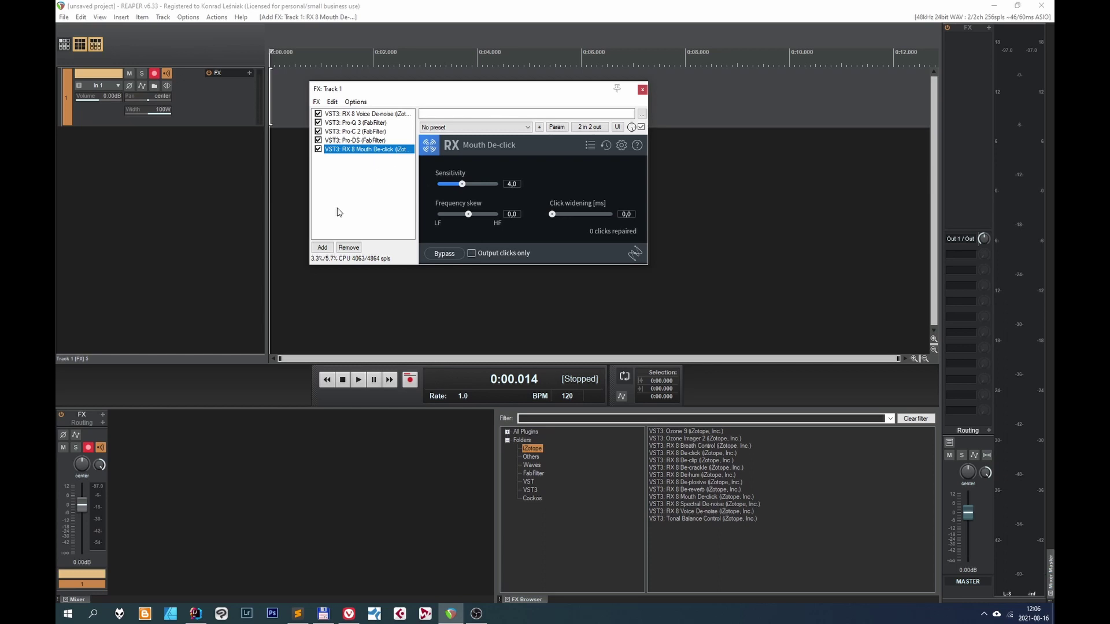
{"action": "left_click", "coordinate": [370, 114]}
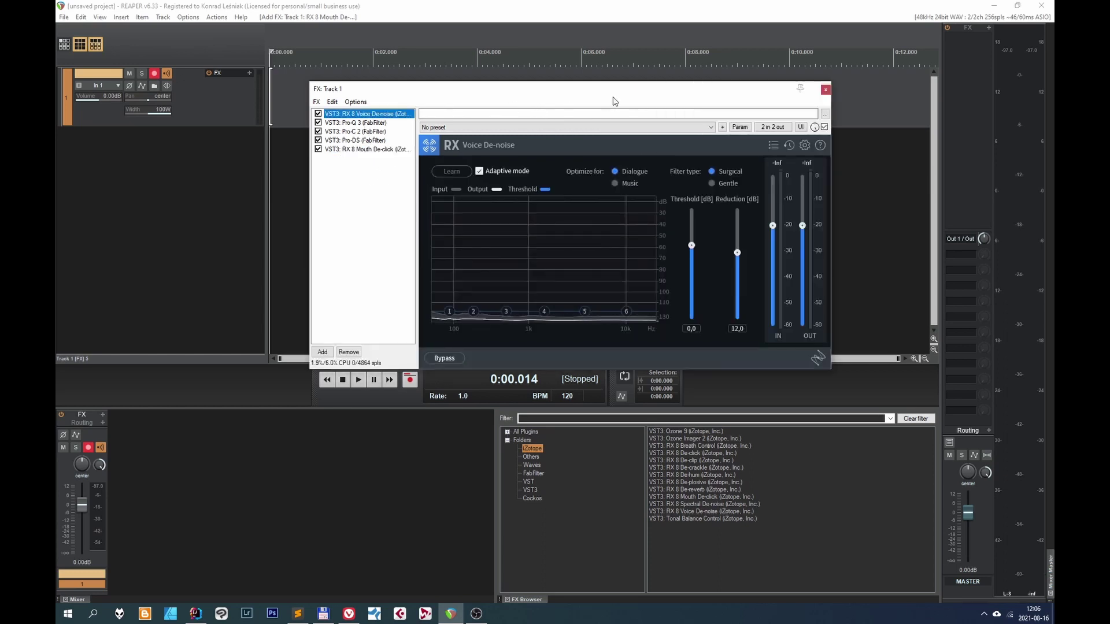
{"action": "left_click", "coordinate": [825, 90]}
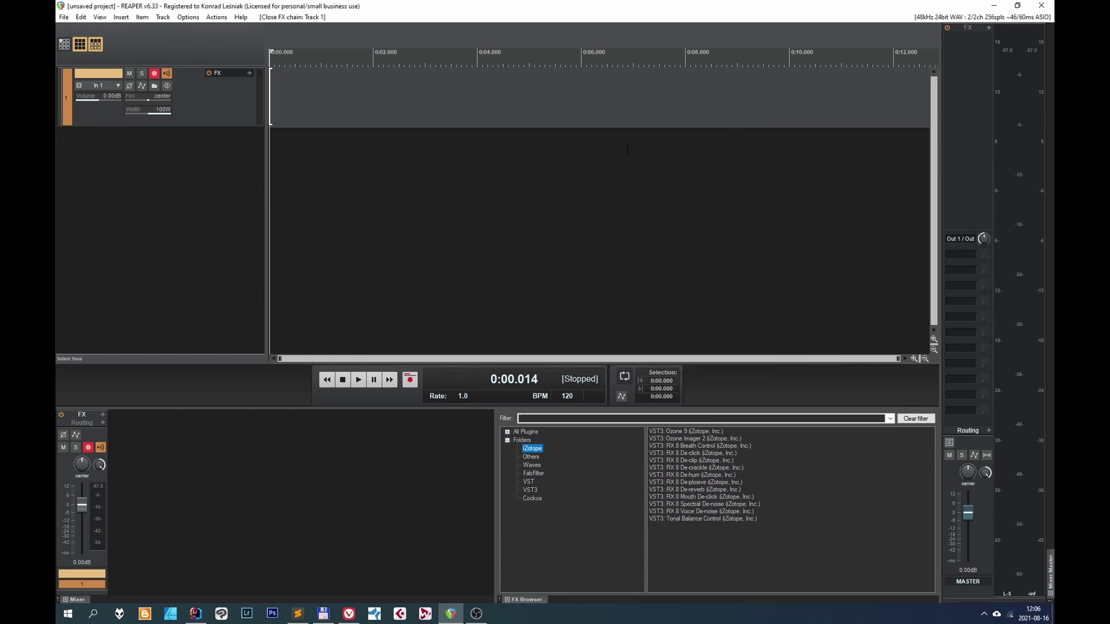
Save the project as a project template, overwriting the existing Projekt_wzorcowy.rpp
{"action": "left_click", "coordinate": [64, 16]}
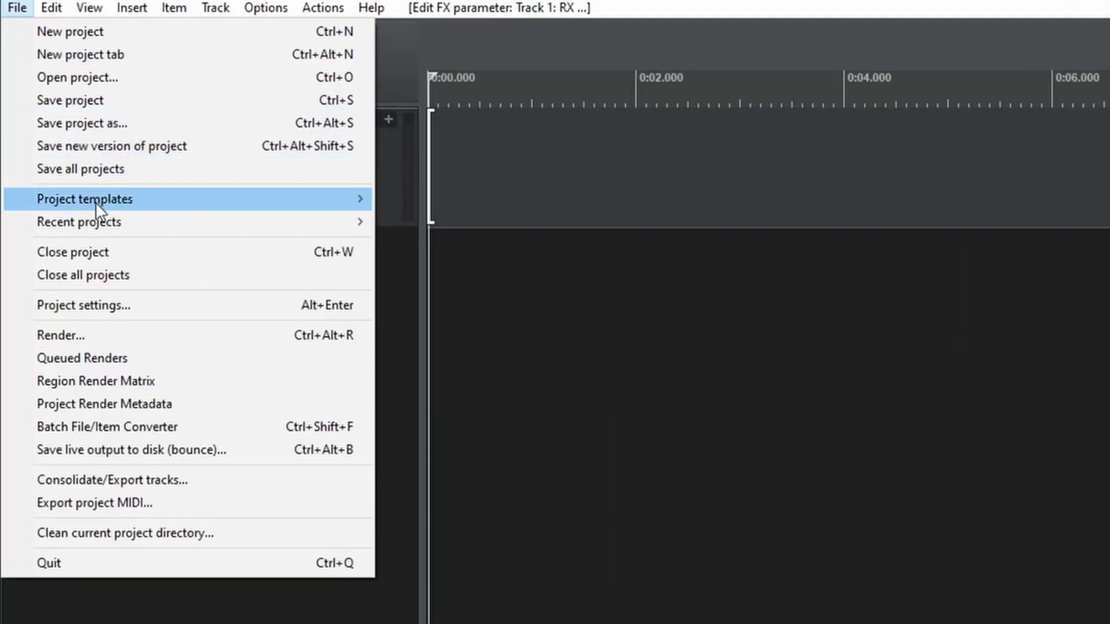
{"action": "mouse_move", "coordinate": [104, 114]}
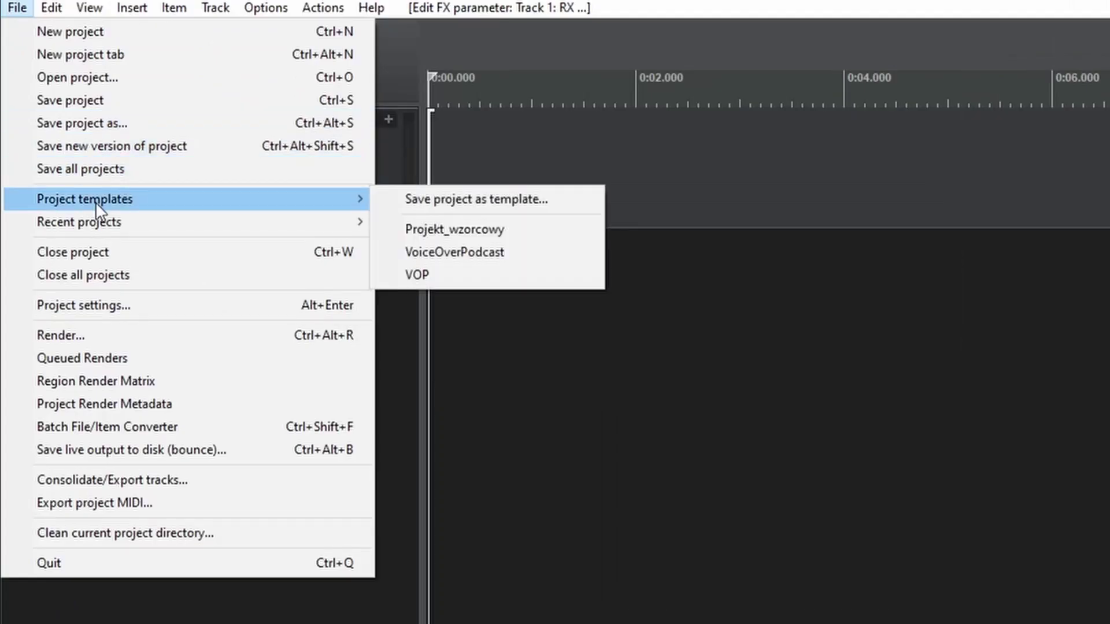
{"action": "left_click", "coordinate": [466, 200]}
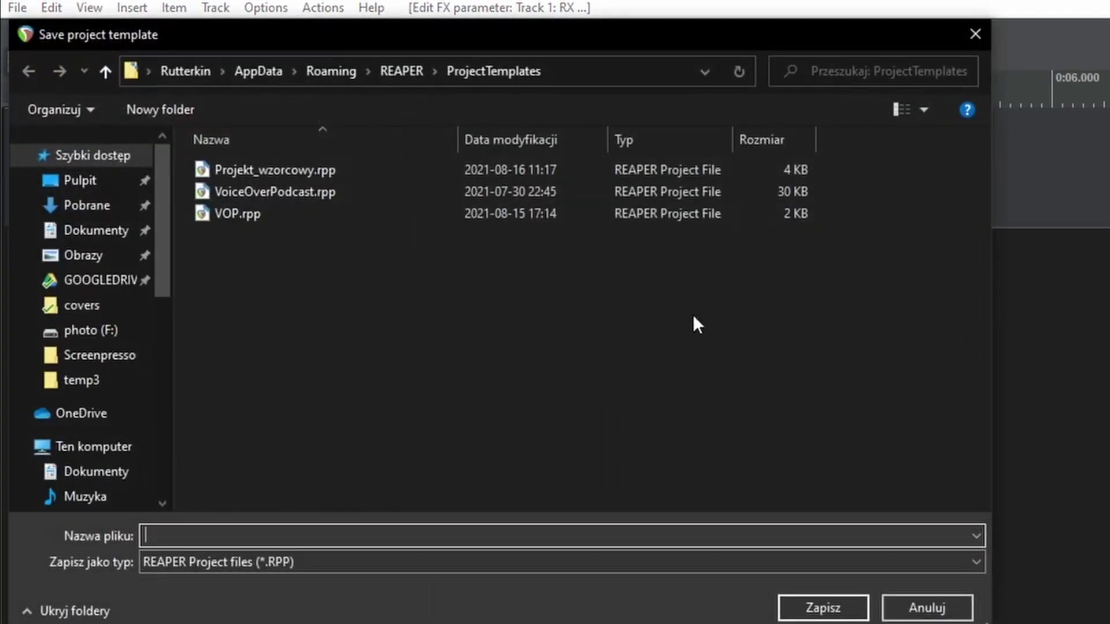
{"action": "left_click", "coordinate": [301, 171]}
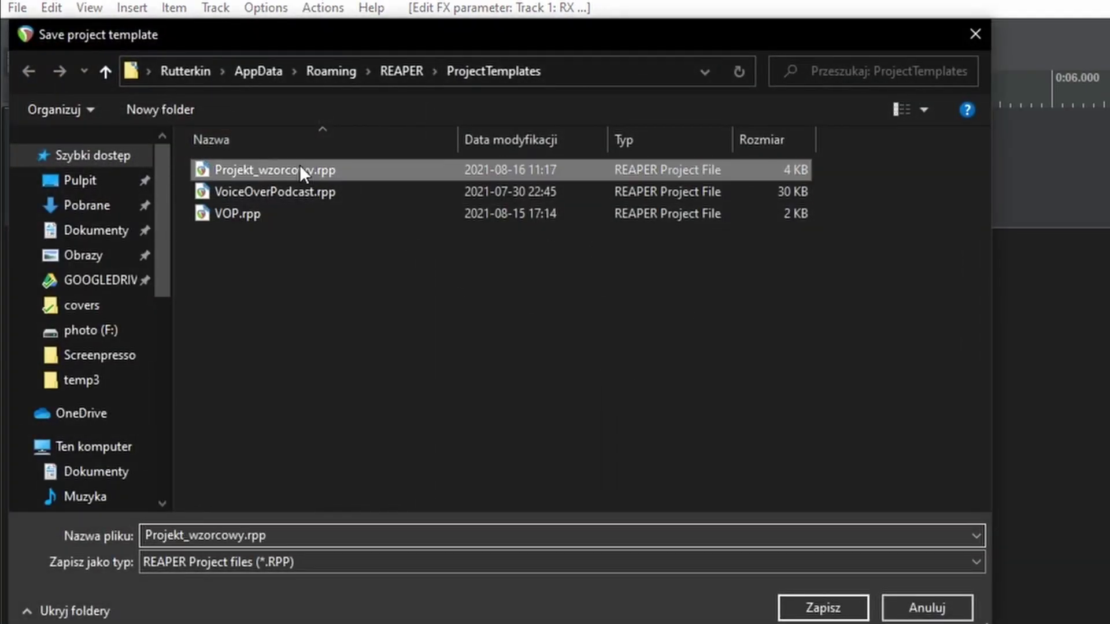
{"action": "left_click", "coordinate": [808, 605]}
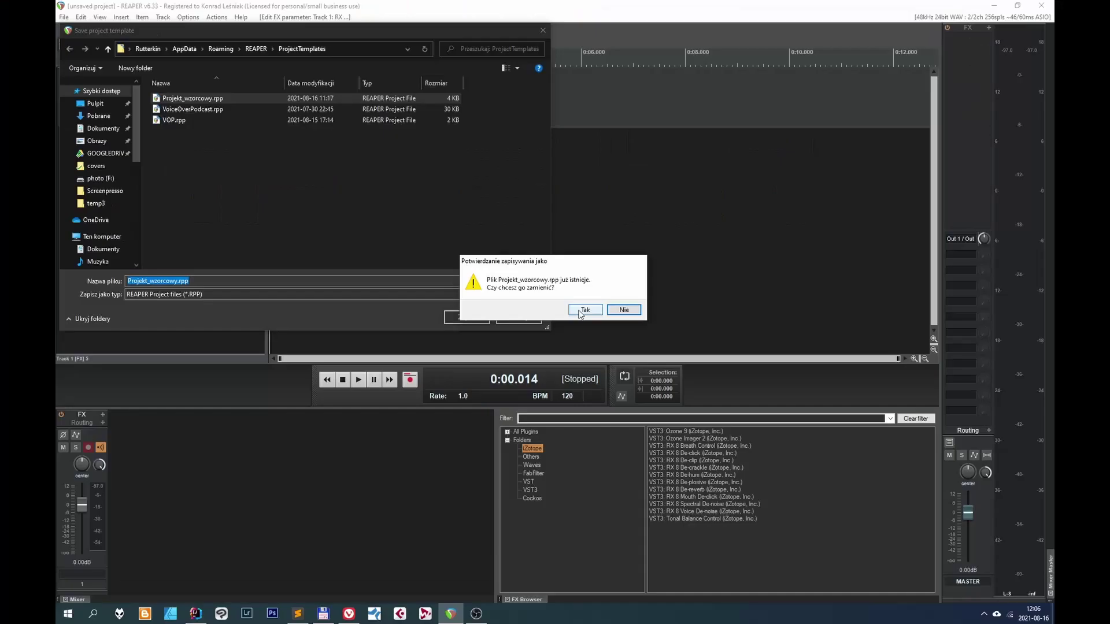
{"action": "left_click", "coordinate": [1058, 594]}
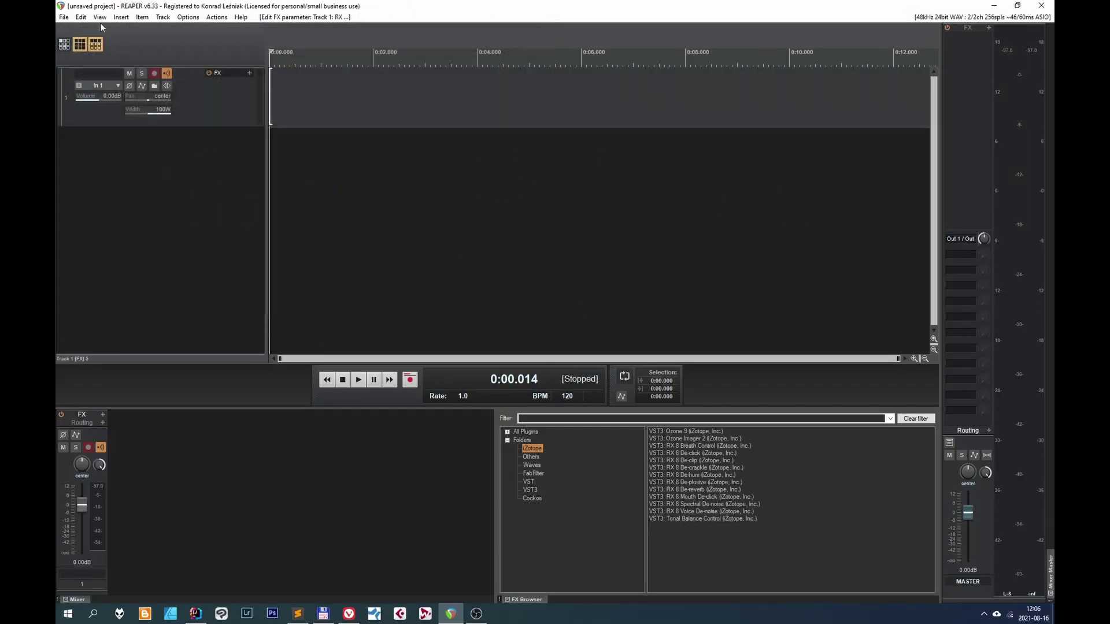
Set Projekt_wzorcowy.rpp as the template file for new projects in the Project preferences and apply the change
{"action": "left_click", "coordinate": [195, 18]}
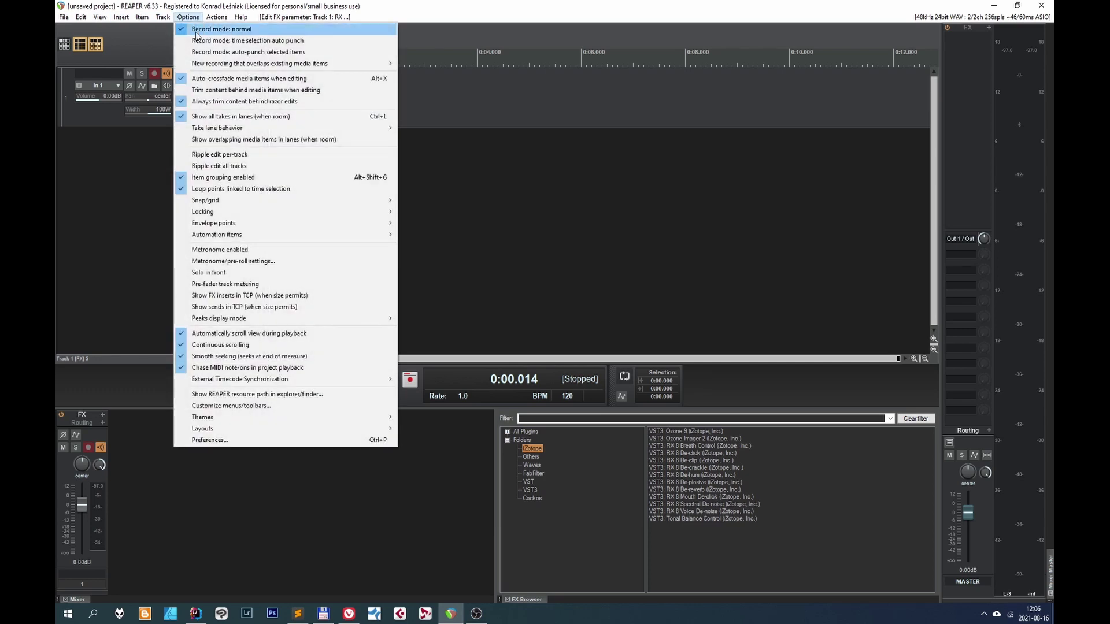
{"action": "left_click", "coordinate": [214, 440]}
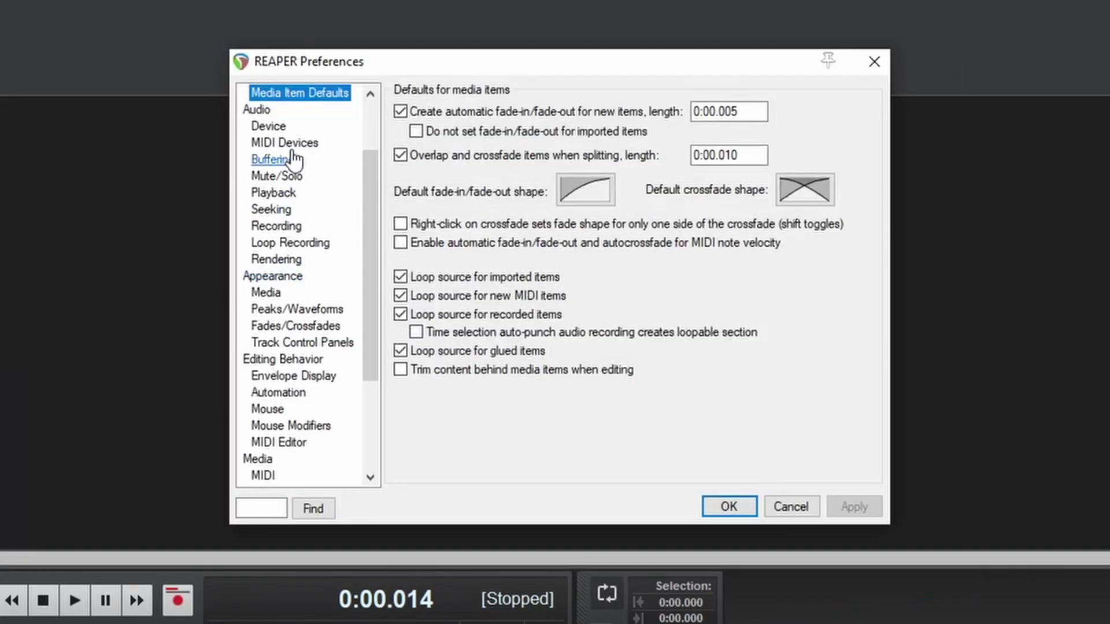
{"action": "left_click_drag", "start_coordinate": [364, 167], "coordinate": [369, 100]}
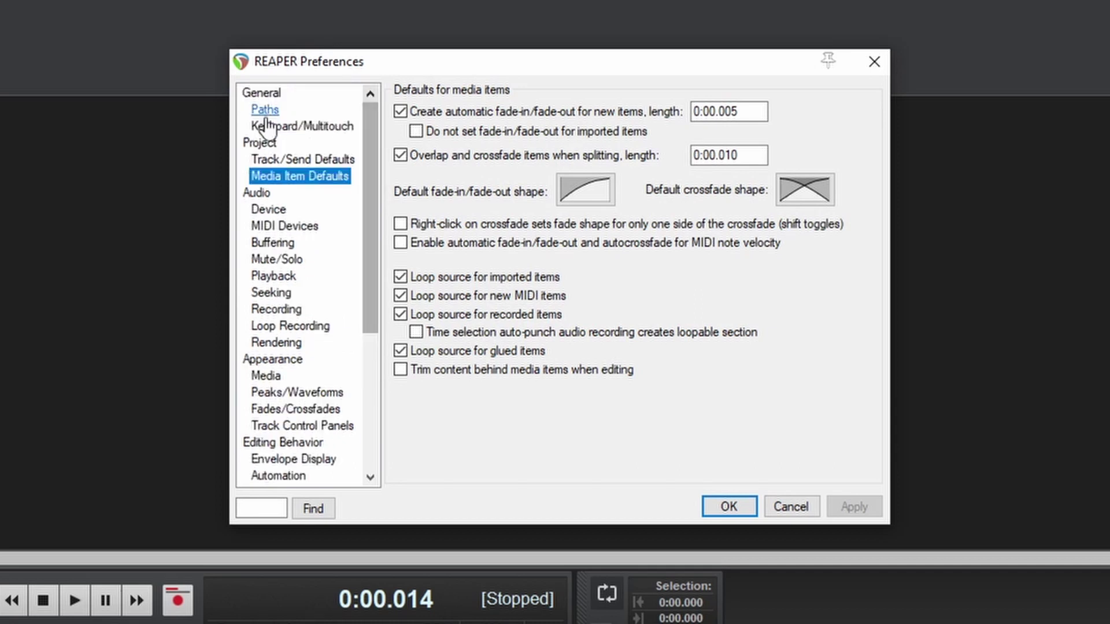
{"action": "left_click", "coordinate": [261, 142]}
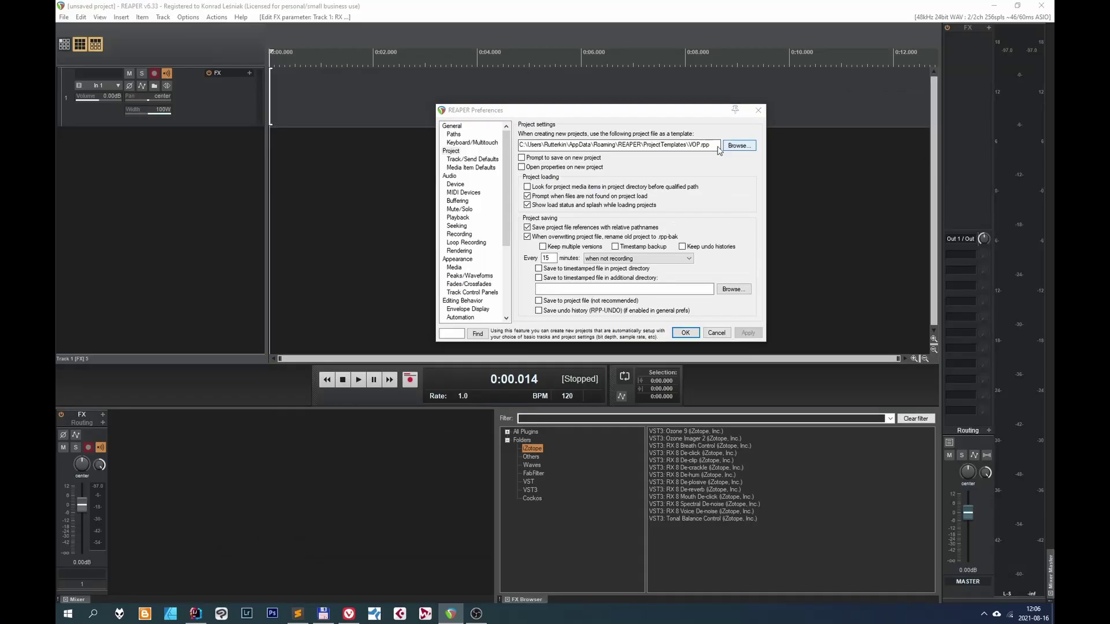
{"action": "left_click", "coordinate": [732, 147]}
{"action": "left_click", "coordinate": [587, 193]}
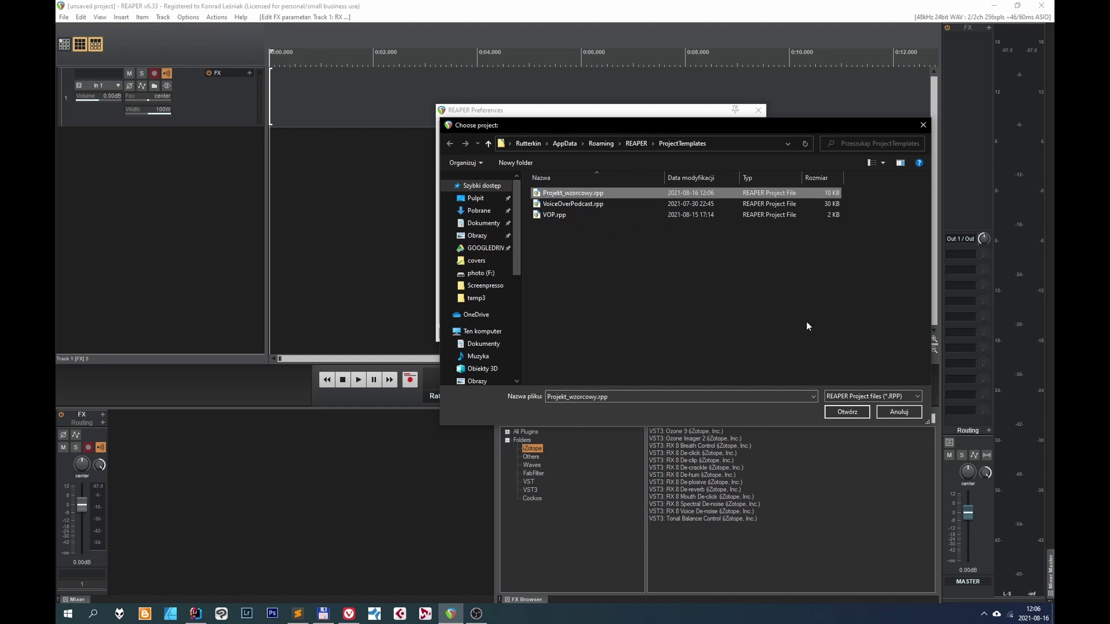
{"action": "left_click", "coordinate": [845, 412]}
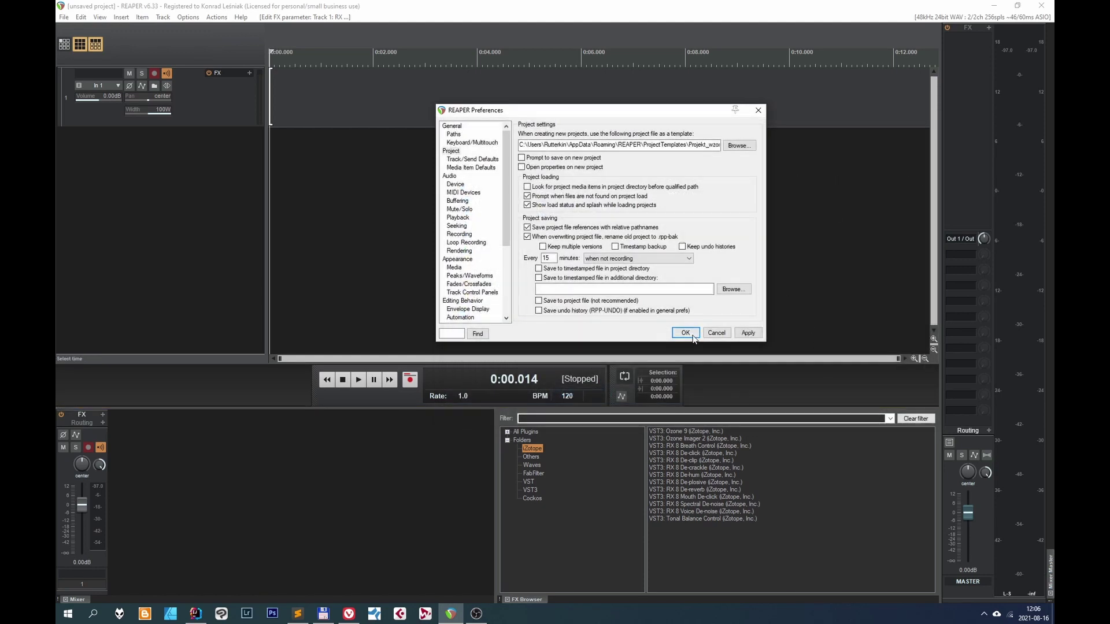
{"action": "left_click", "coordinate": [748, 334]}
{"action": "left_click", "coordinate": [688, 336]}
Close the current project without saving it so that a new one is created from the template
{"action": "left_click", "coordinate": [64, 16]}
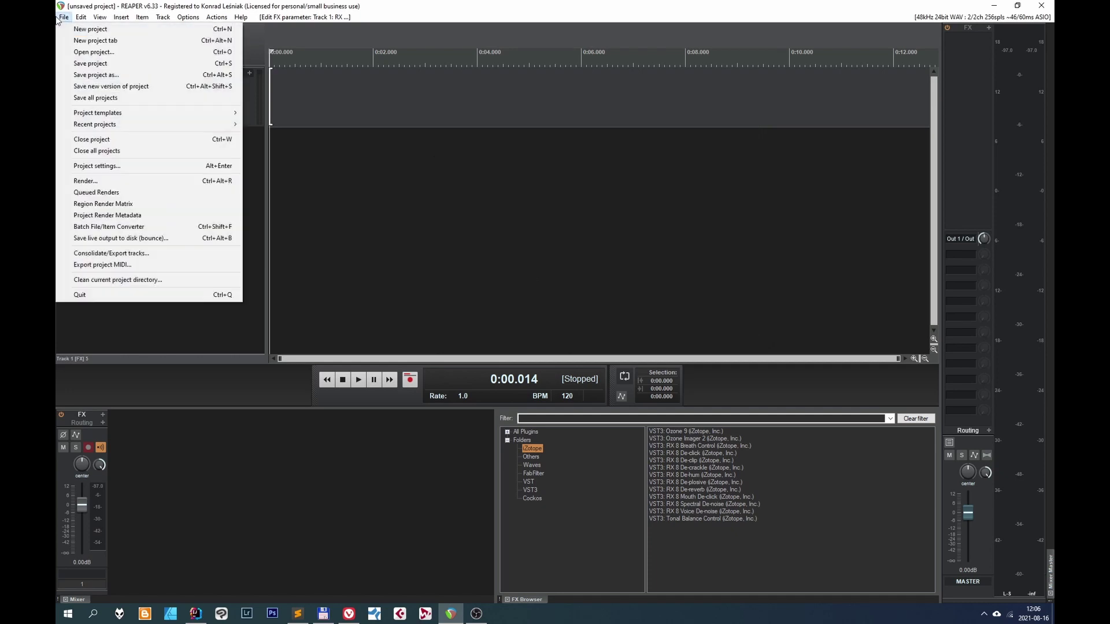
{"action": "left_click", "coordinate": [91, 140]}
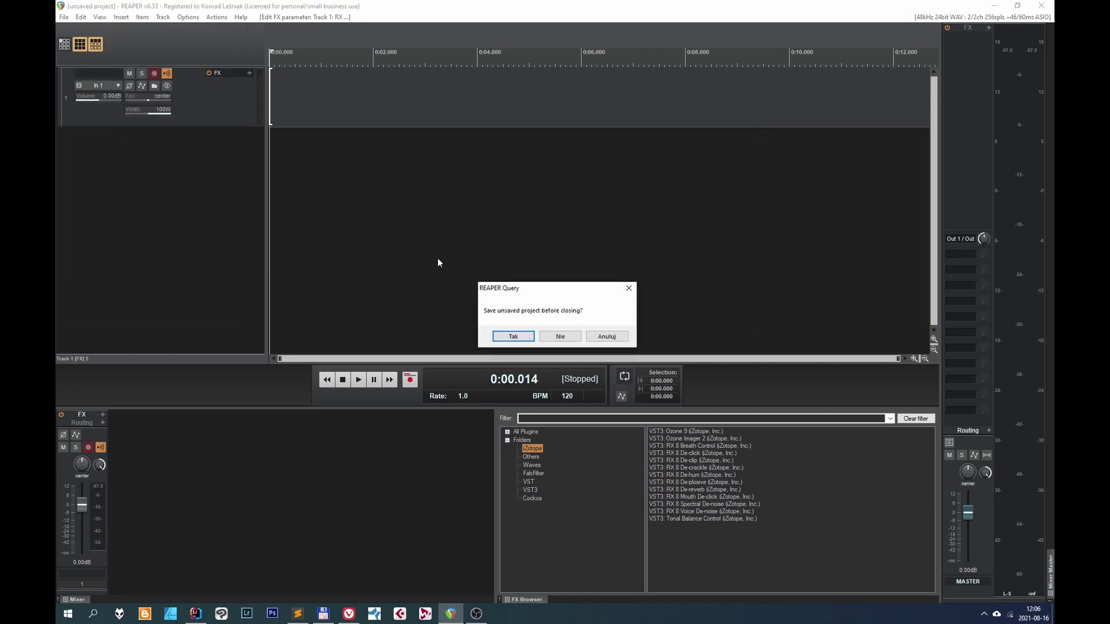
{"action": "left_click", "coordinate": [559, 337]}
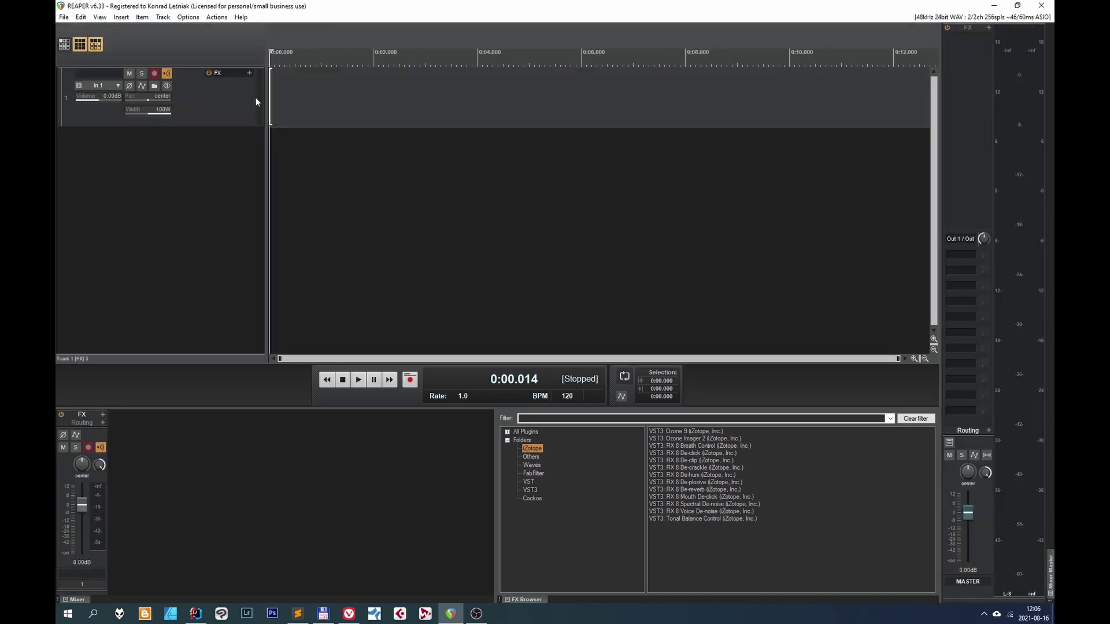
Select about 0.76 s on the new project's timeline and inspect the plugins in track 1's FX chain
{"action": "left_click_drag", "start_coordinate": [341, 61], "coordinate": [381, 62]}
{"action": "right_click", "coordinate": [400, 56]}
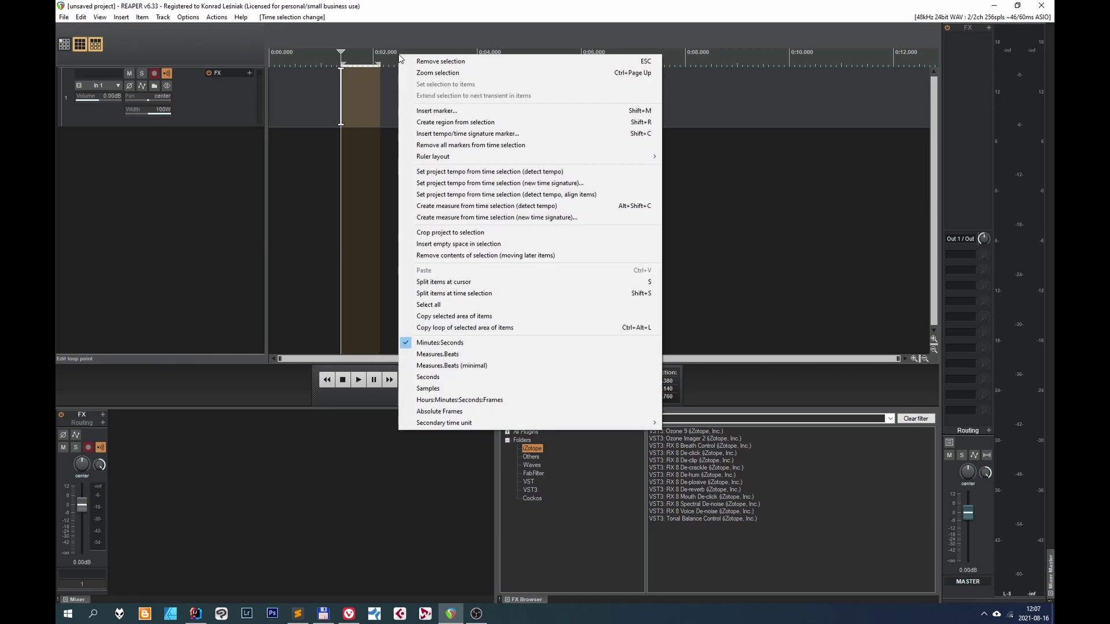
{"action": "left_click", "coordinate": [342, 54]}
{"action": "left_click", "coordinate": [102, 415]}
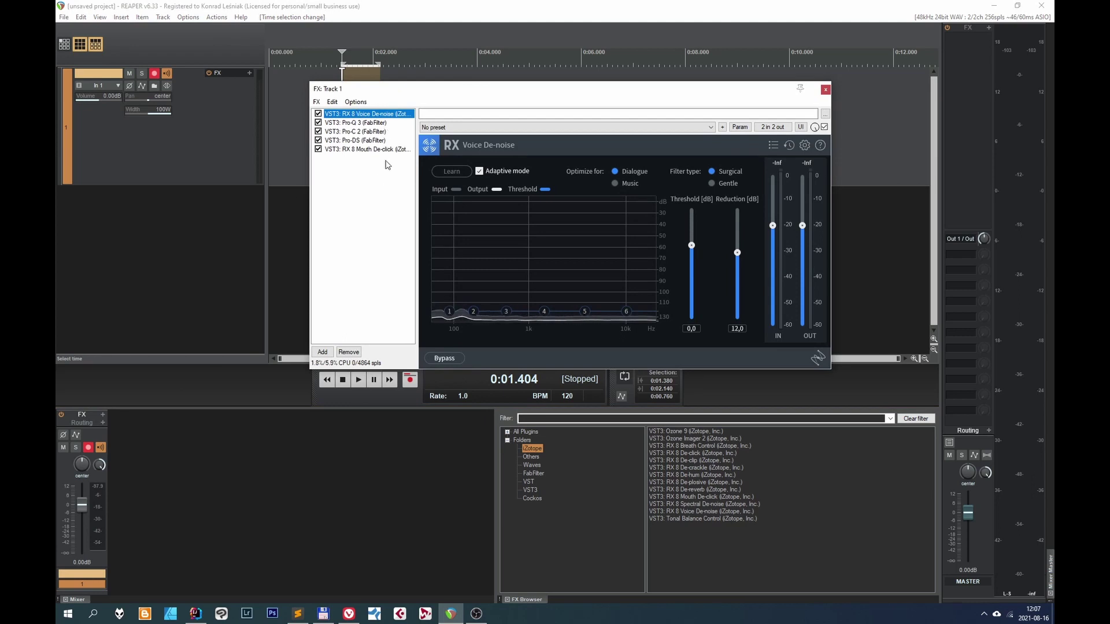
{"action": "left_click", "coordinate": [827, 90]}
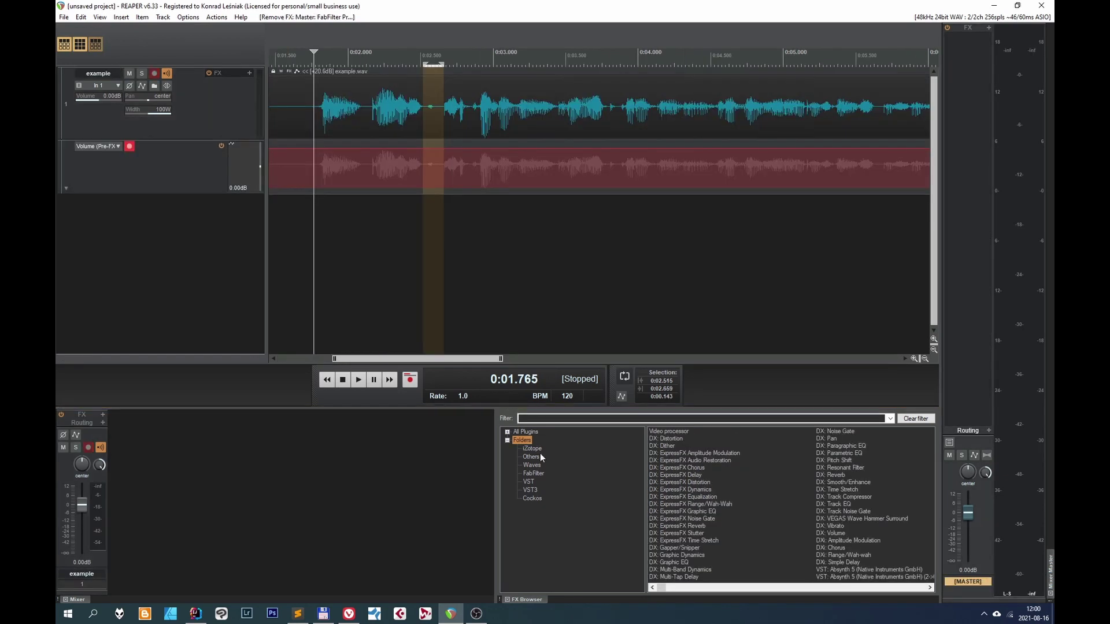
Add FabFilter Pro-L 2 to the master track's FX chain and set its oversampling to 2x
{"action": "left_click", "coordinate": [533, 474]}
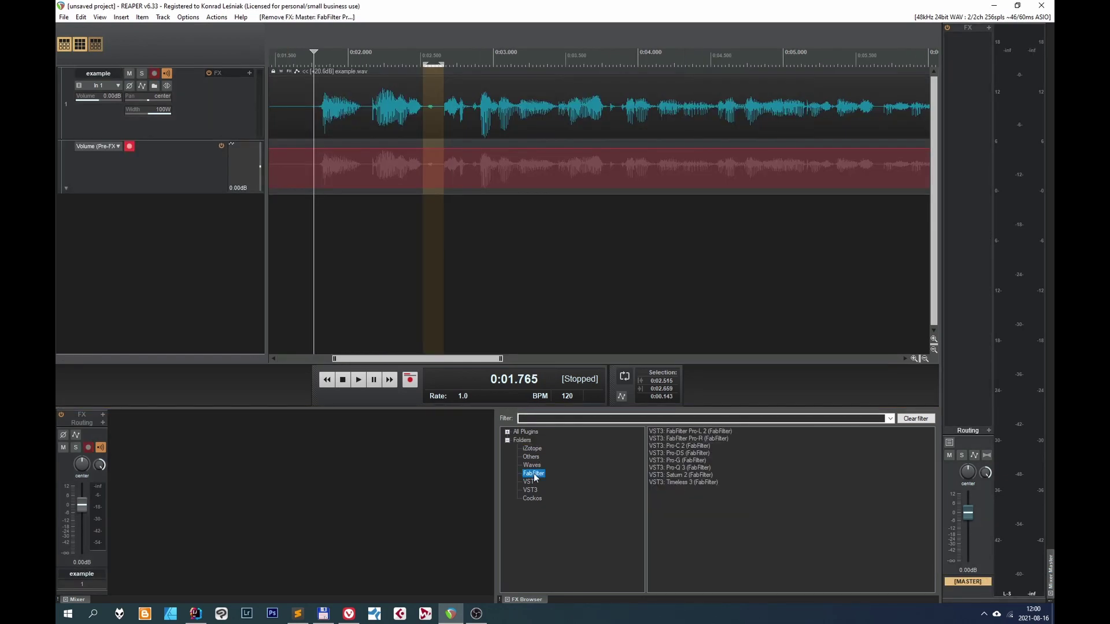
{"action": "left_click_drag", "start_coordinate": [685, 432], "coordinate": [971, 39]}
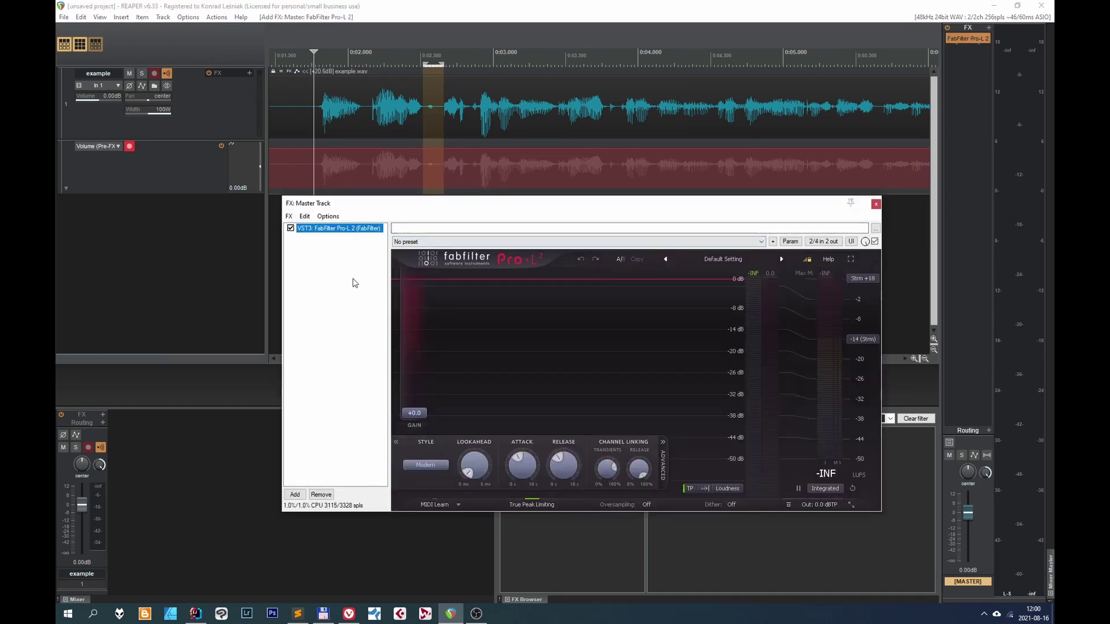
{"action": "left_click_drag", "start_coordinate": [512, 456], "coordinate": [516, 531]}
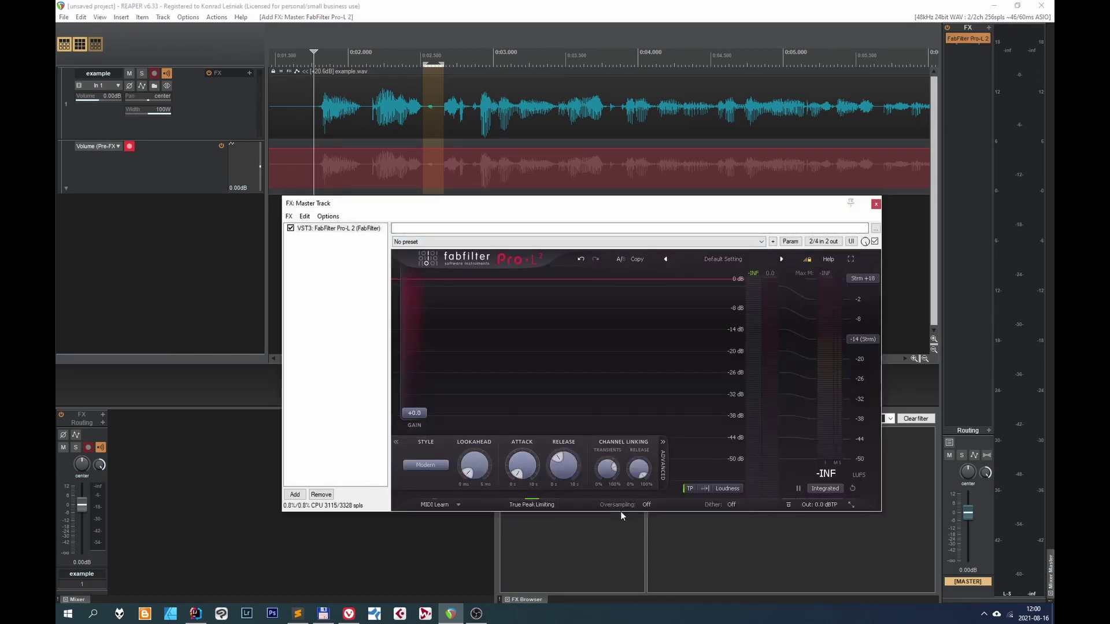
{"action": "left_click", "coordinate": [648, 505]}
{"action": "left_click", "coordinate": [660, 528]}
Set the output level of Pro-L 2 on the master track to -1 dBTP
{"action": "mouse_move", "coordinate": [817, 507]}
{"action": "double_click", "coordinate": [825, 481]}
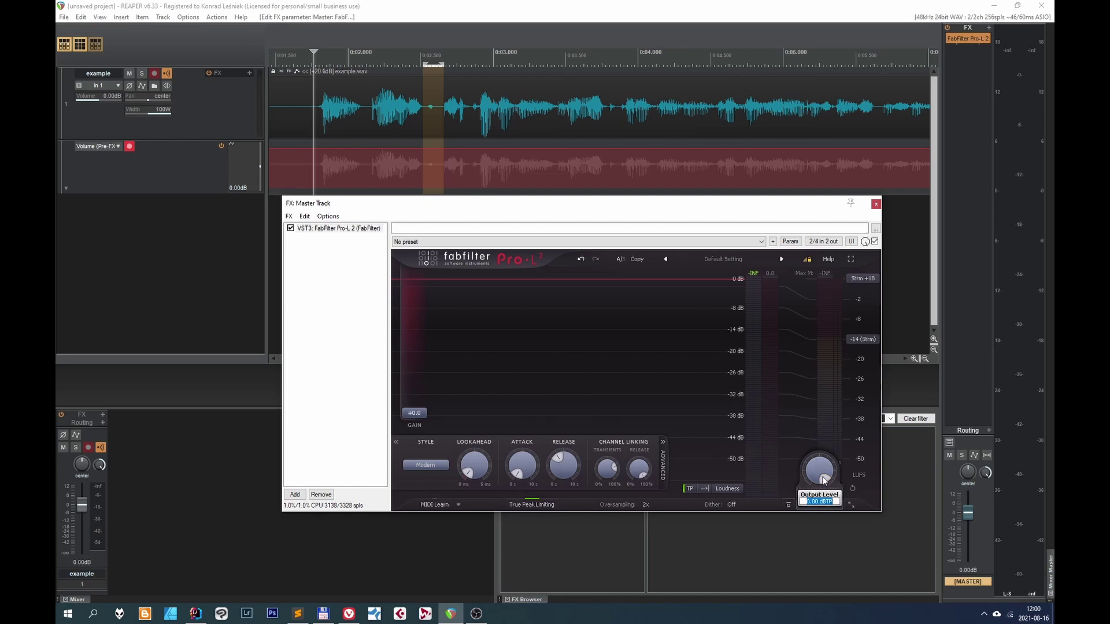
{"action": "type", "text": "-1"}
{"action": "key", "text": "Return"}
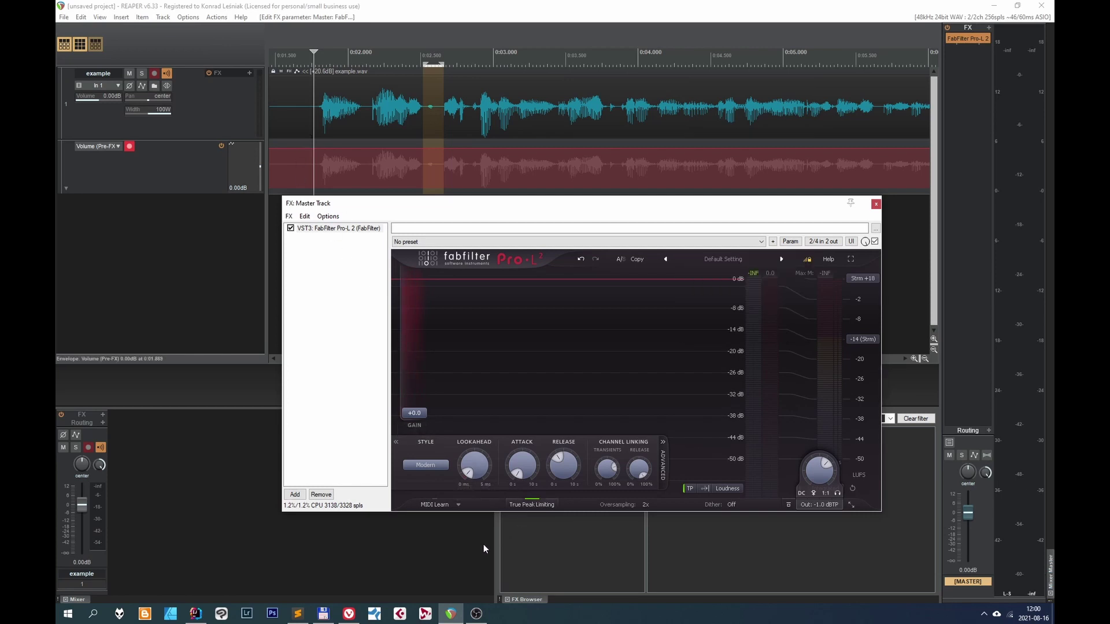
While the recording plays, set Pro-L 2's style to Transparent and raise its gain to about +8.3 dB
{"action": "left_click_drag", "start_coordinate": [489, 203], "coordinate": [525, 474]}
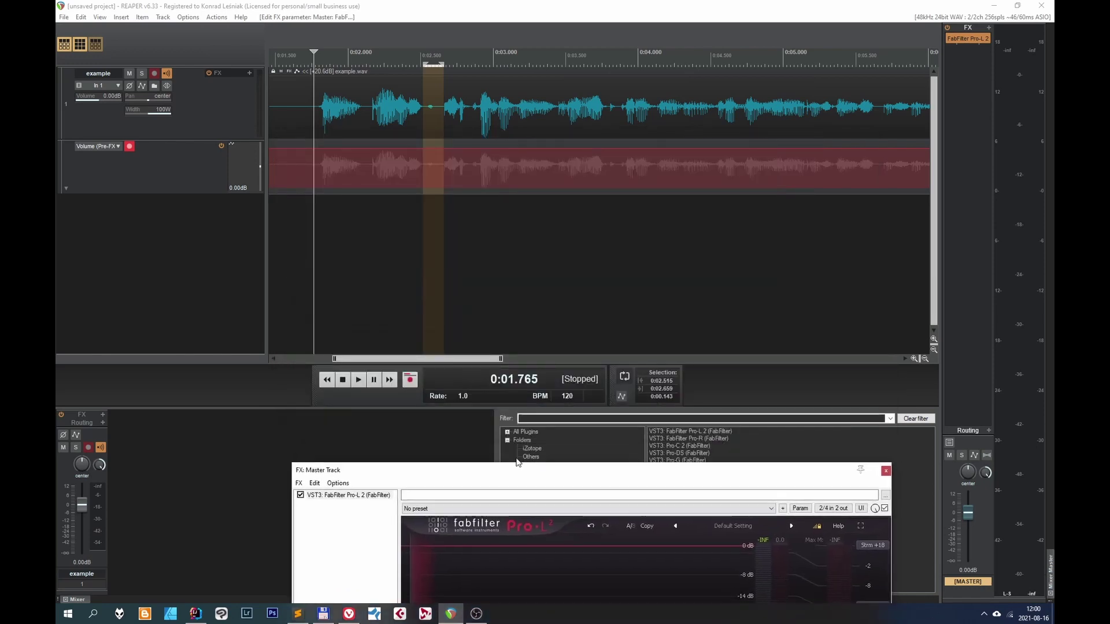
{"action": "key", "text": "space"}
{"action": "left_click_drag", "start_coordinate": [447, 474], "coordinate": [411, 149]}
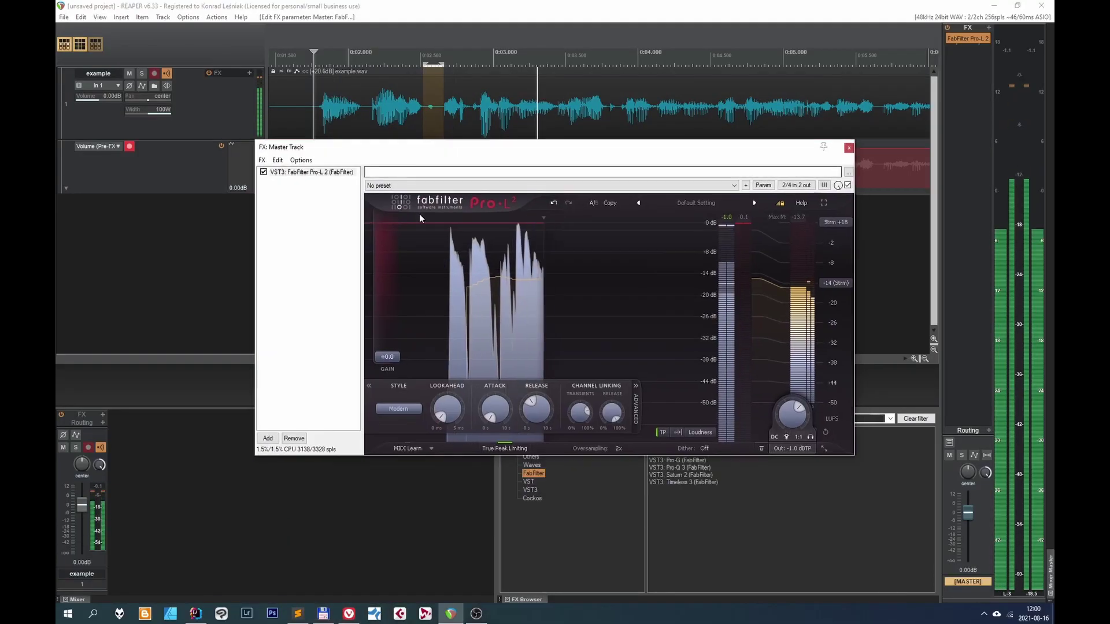
{"action": "left_click", "coordinate": [398, 409]}
{"action": "left_click", "coordinate": [408, 418]}
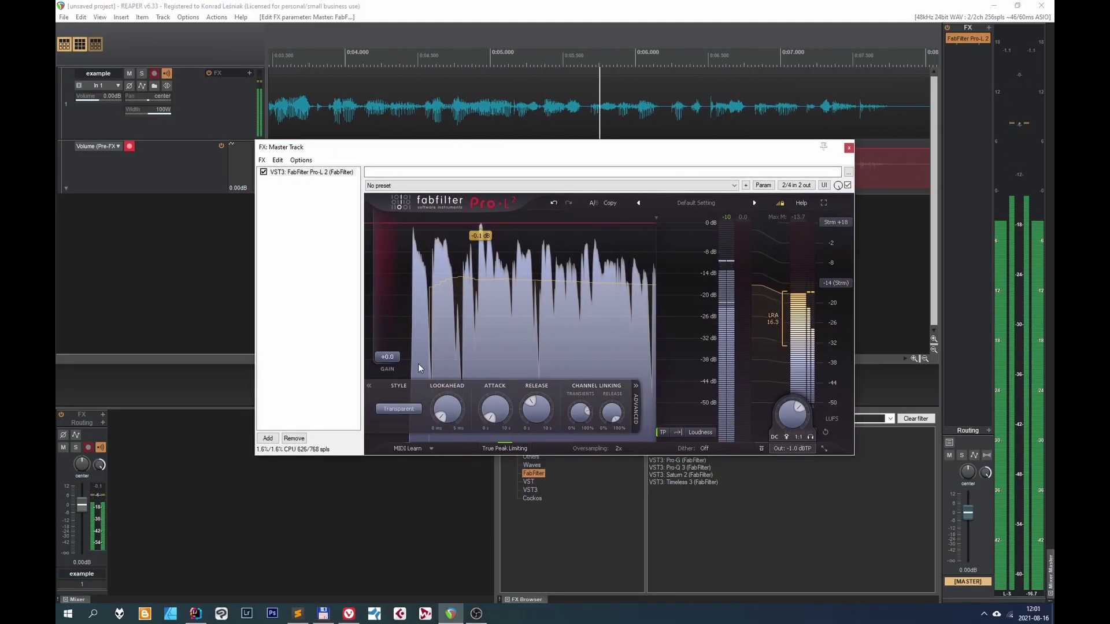
{"action": "left_click_drag", "start_coordinate": [387, 356], "coordinate": [386, 320]}
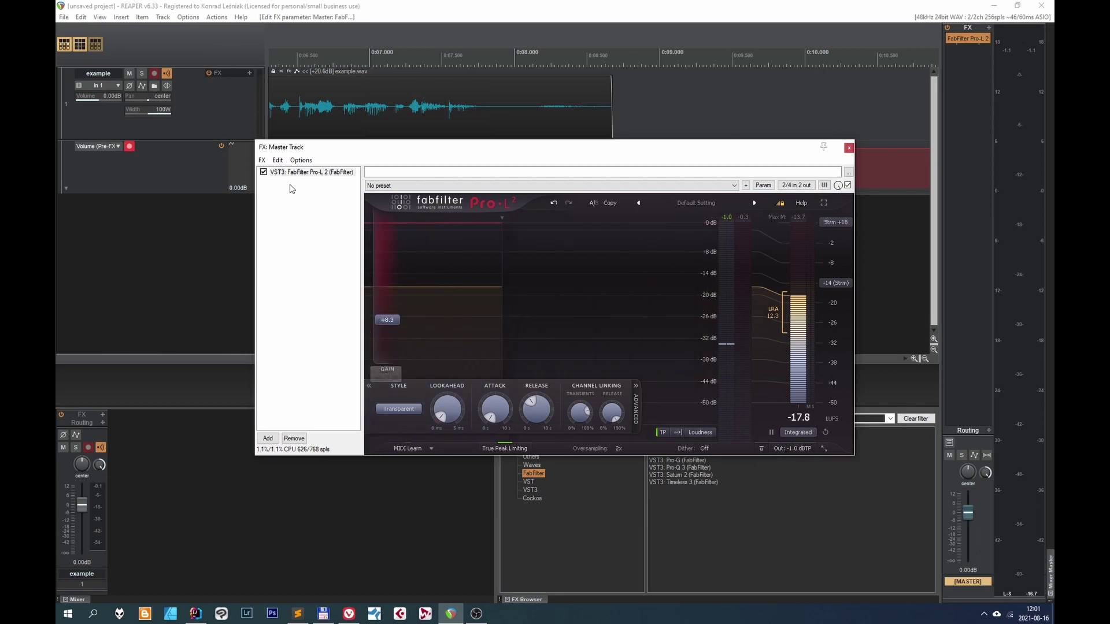
Play the end of the clip from about 0:06.5 to hear the limiter, and close the master FX window
{"action": "left_click", "coordinate": [295, 55]}
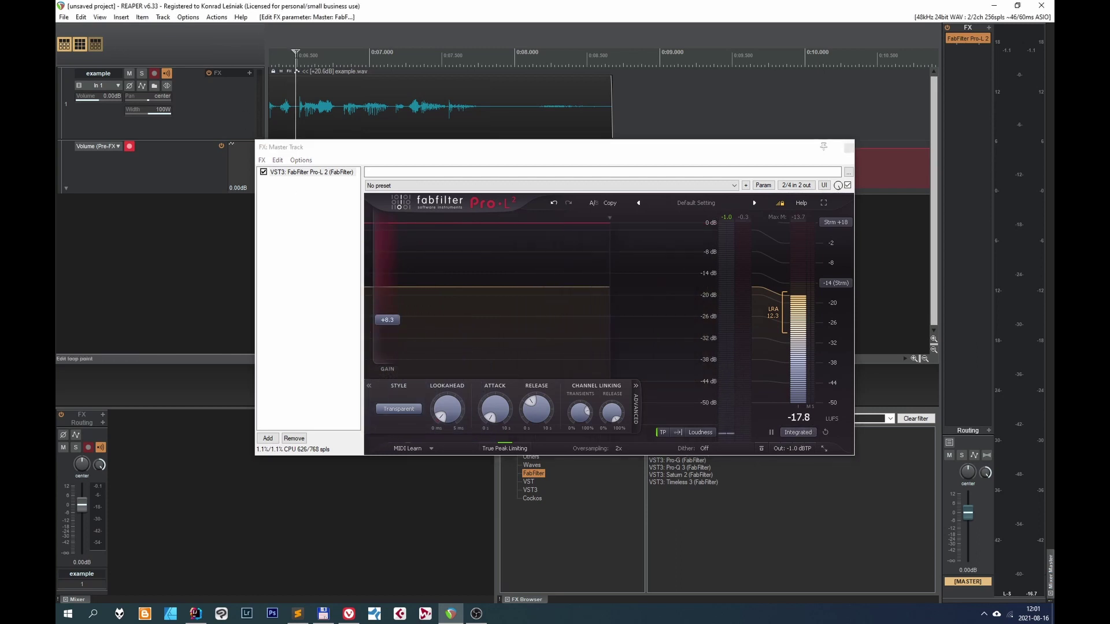
{"action": "key", "text": "space"}
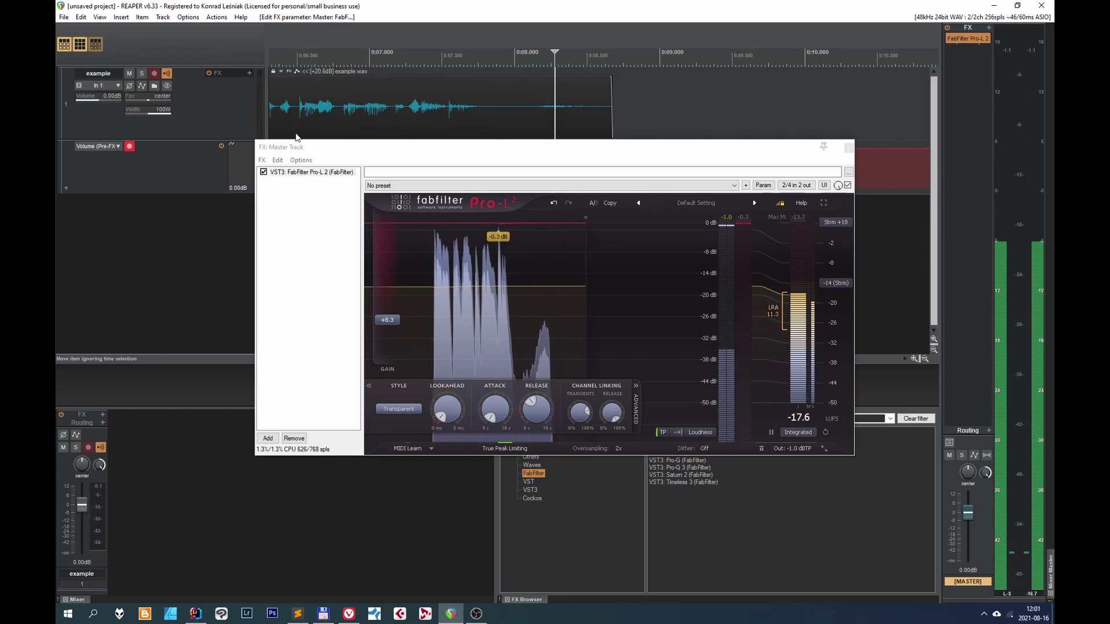
{"action": "left_click", "coordinate": [841, 148]}
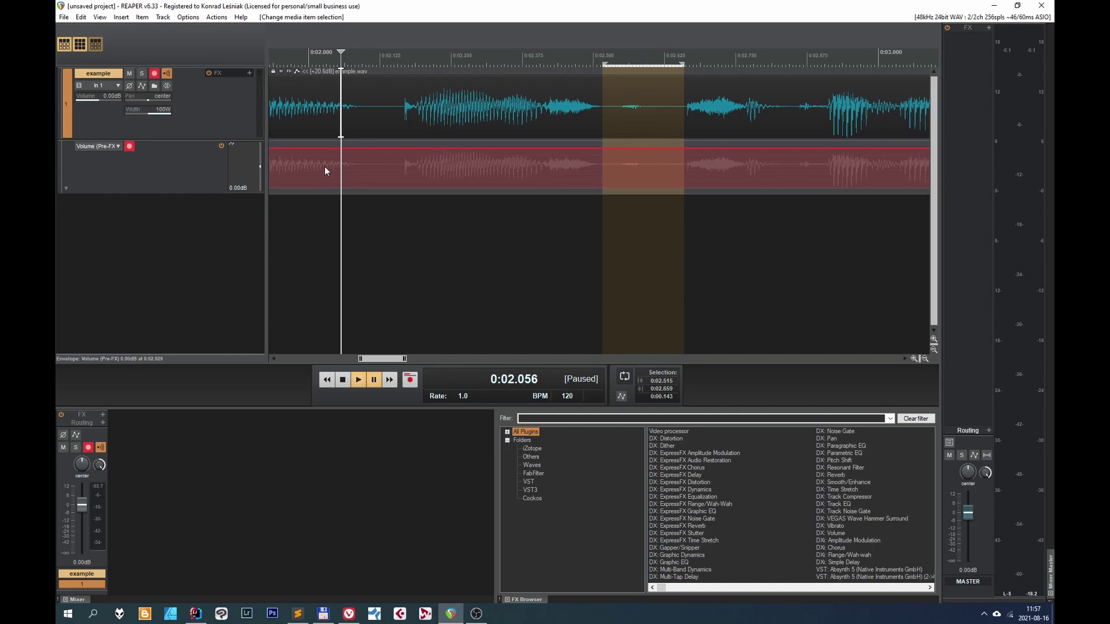
Start rendering the project with f:/ as the output directory and podcast_020 as the file name
{"action": "left_click", "coordinate": [64, 16]}
{"action": "left_click", "coordinate": [91, 182]}
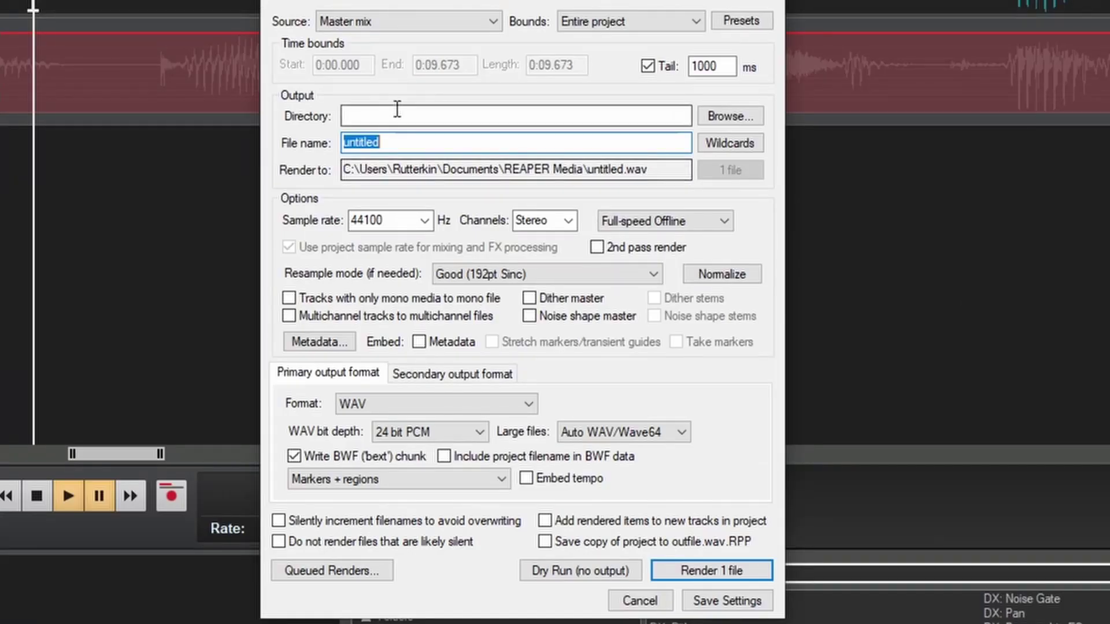
{"action": "left_click", "coordinate": [397, 110]}
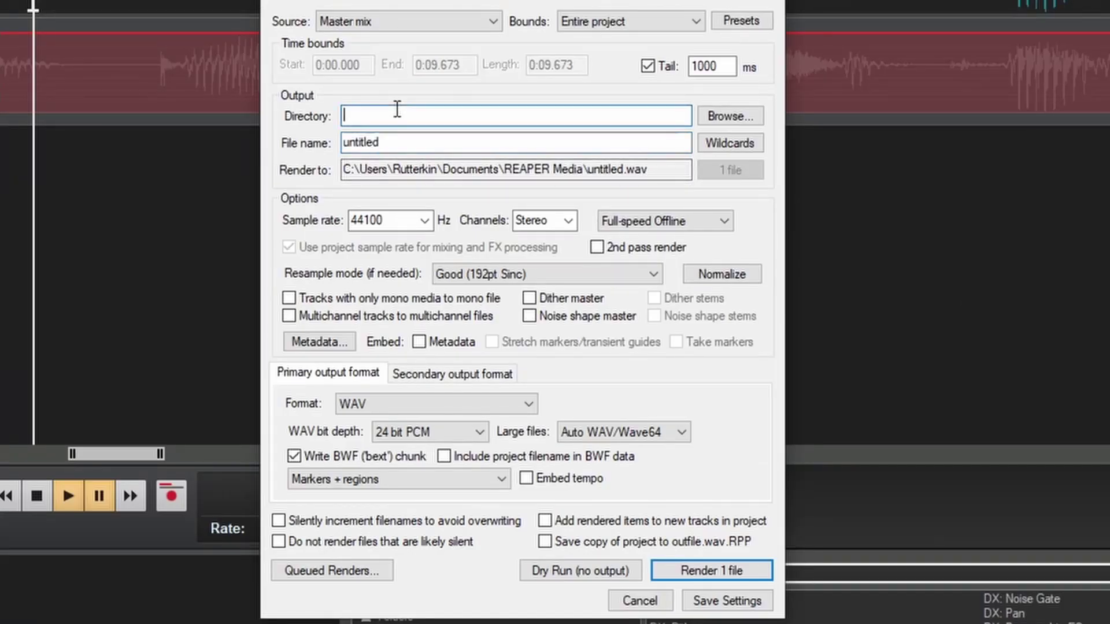
{"action": "type", "text": "f:/"}
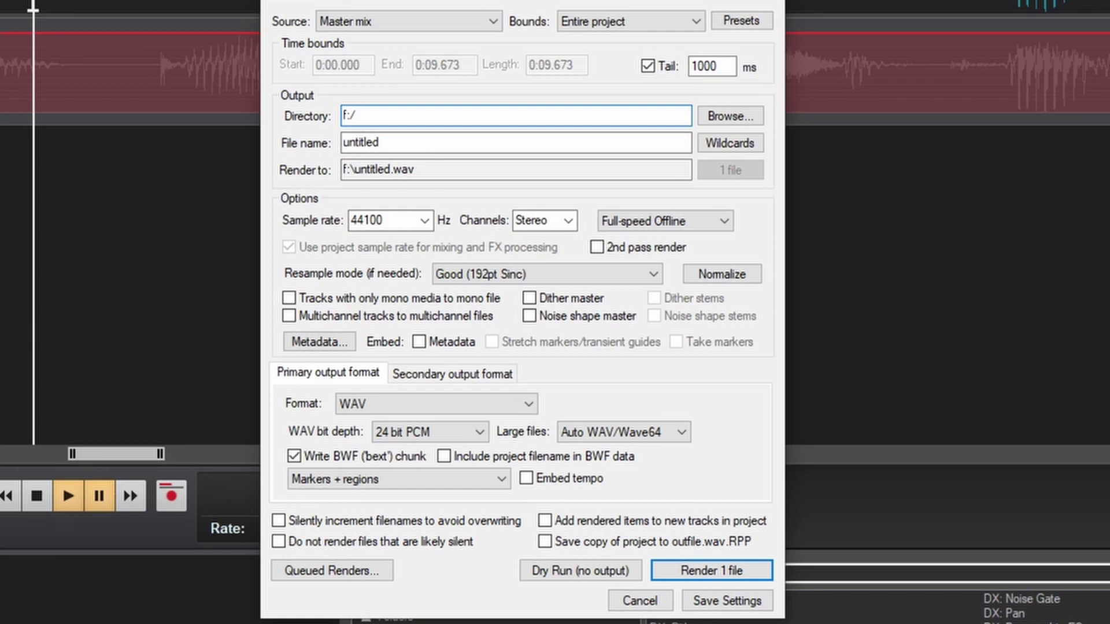
{"action": "key", "text": "Tab"}
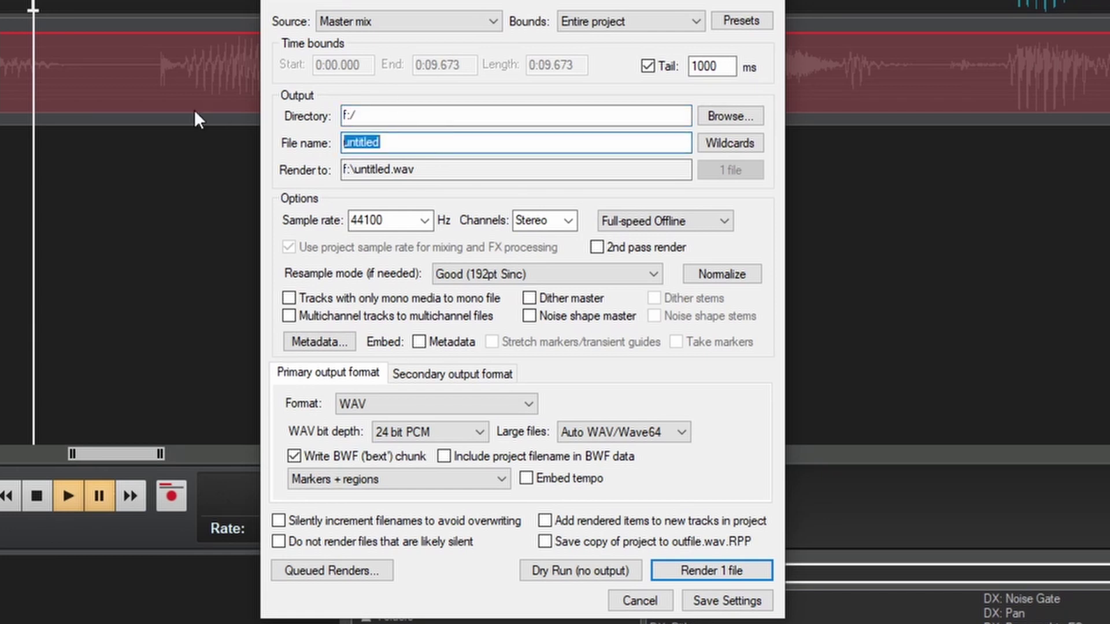
{"action": "type", "text": "podcast_020"}
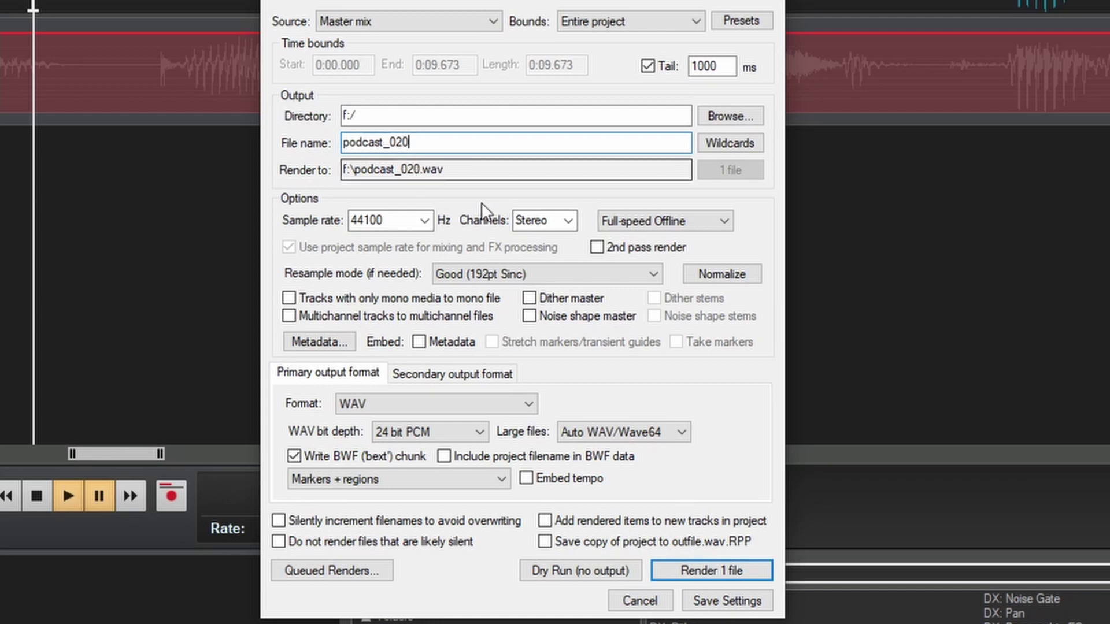
Set the render's sample rate to 48000 Hz, channels to Mono and resample mode to Better (384pt Sinc)
{"action": "left_click", "coordinate": [425, 220]}
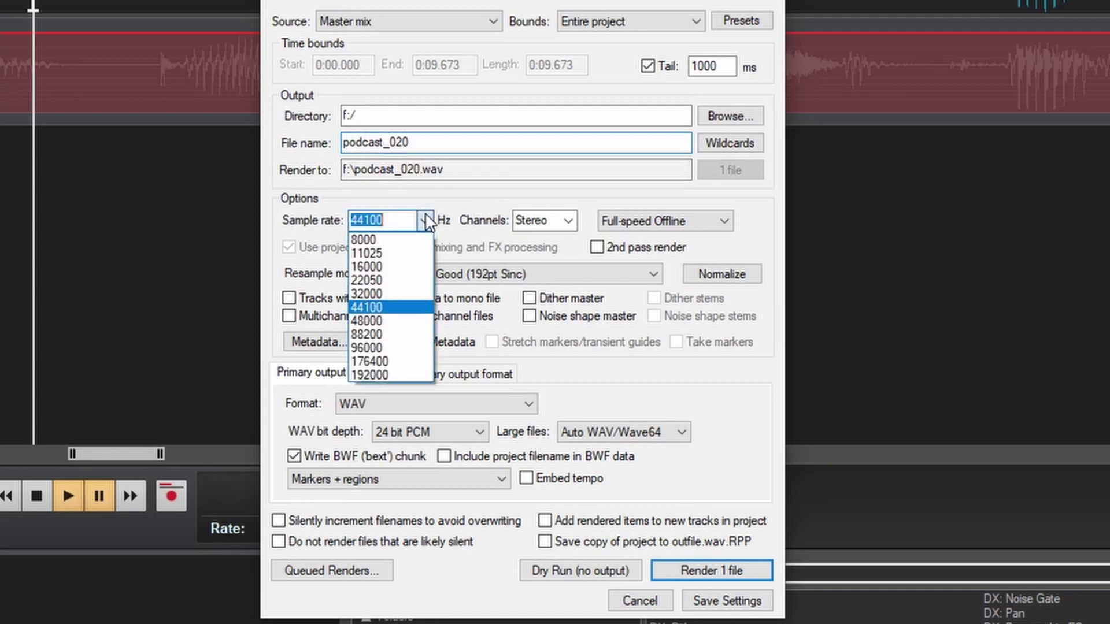
{"action": "left_click", "coordinate": [398, 323]}
{"action": "key", "text": "Tab"}
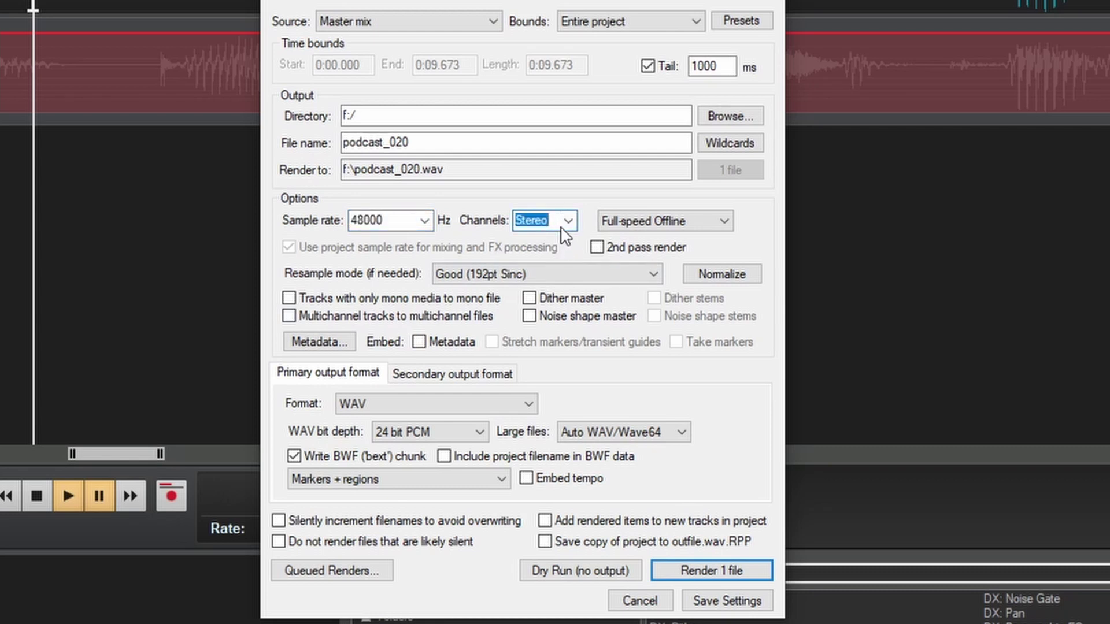
{"action": "left_click", "coordinate": [562, 225]}
{"action": "left_click", "coordinate": [542, 242]}
{"action": "left_click", "coordinate": [552, 271]}
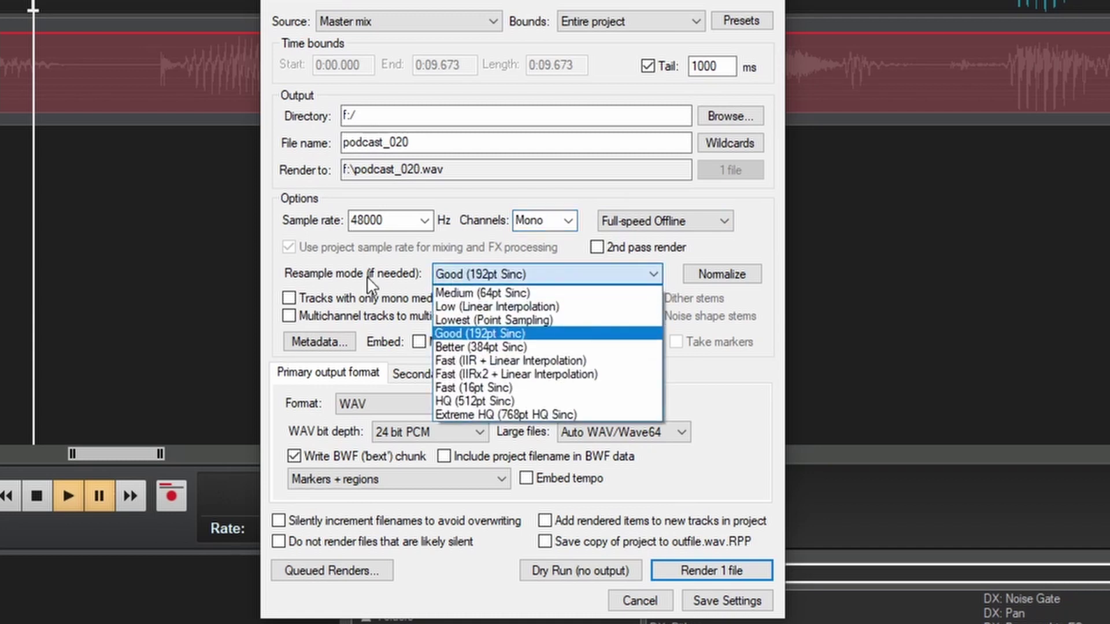
{"action": "left_click", "coordinate": [489, 347]}
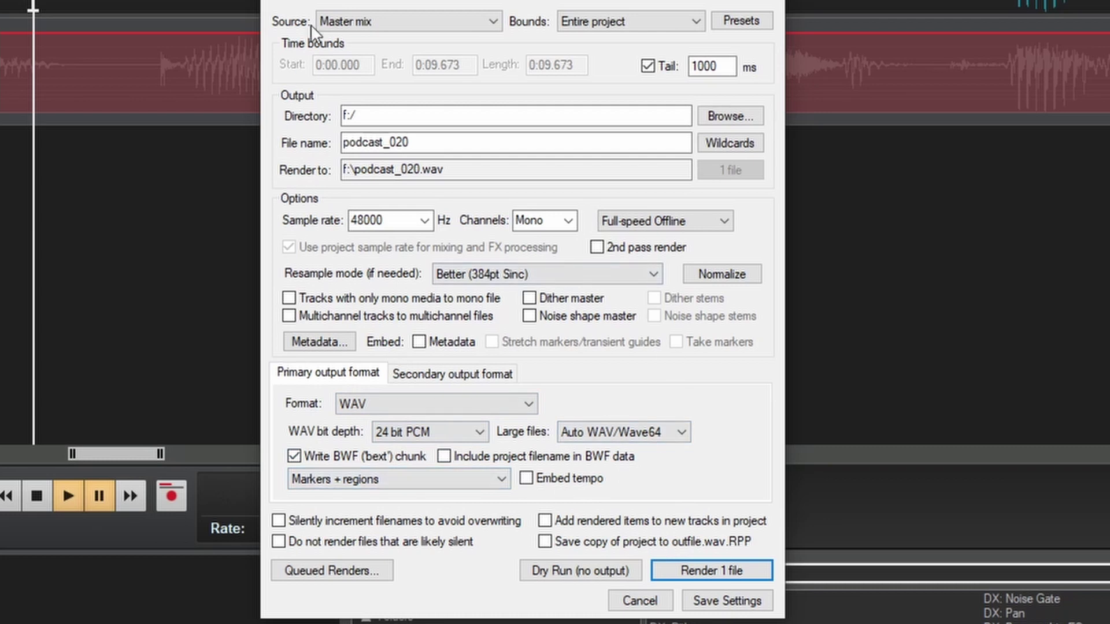
Keep Master mix as the render source and Entire project as the bounds, and render the WAV file
{"action": "left_click", "coordinate": [492, 23]}
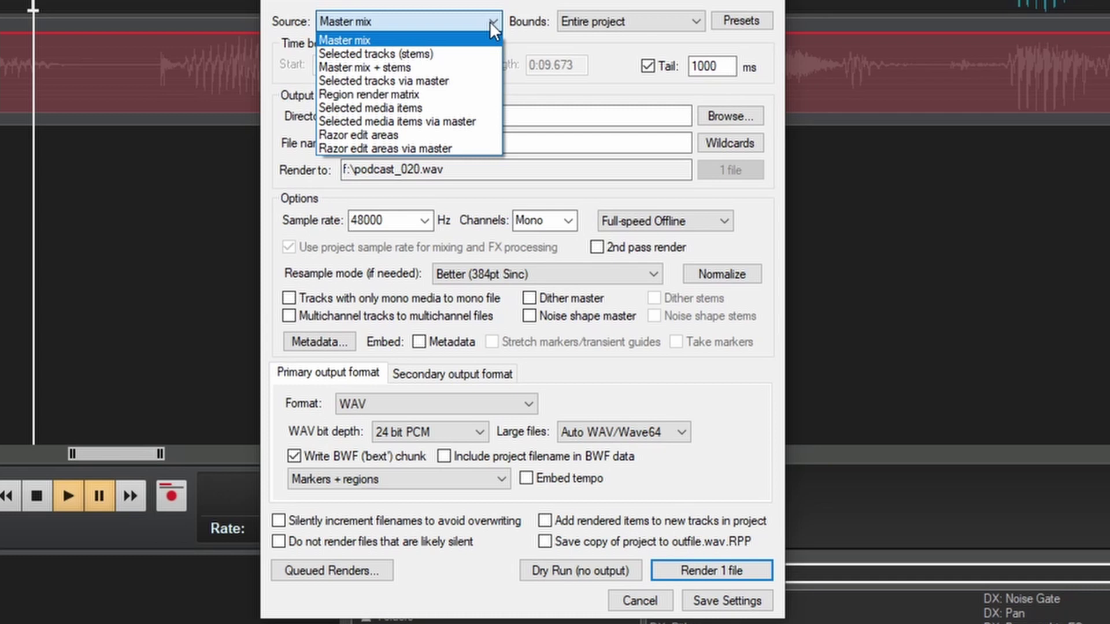
{"action": "left_click", "coordinate": [490, 22]}
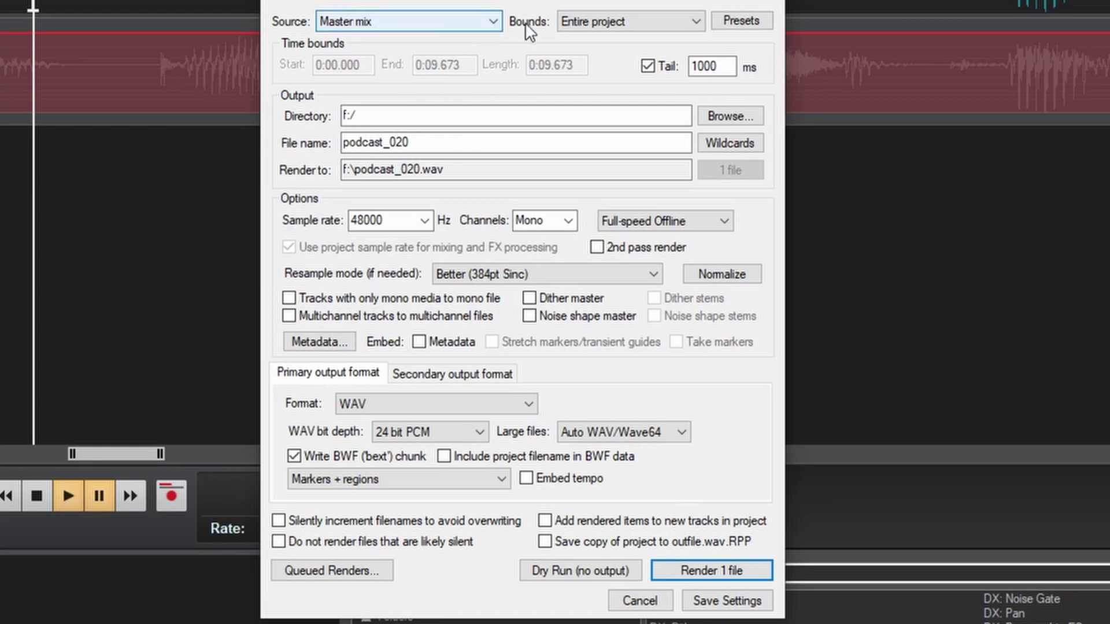
{"action": "left_click", "coordinate": [604, 21]}
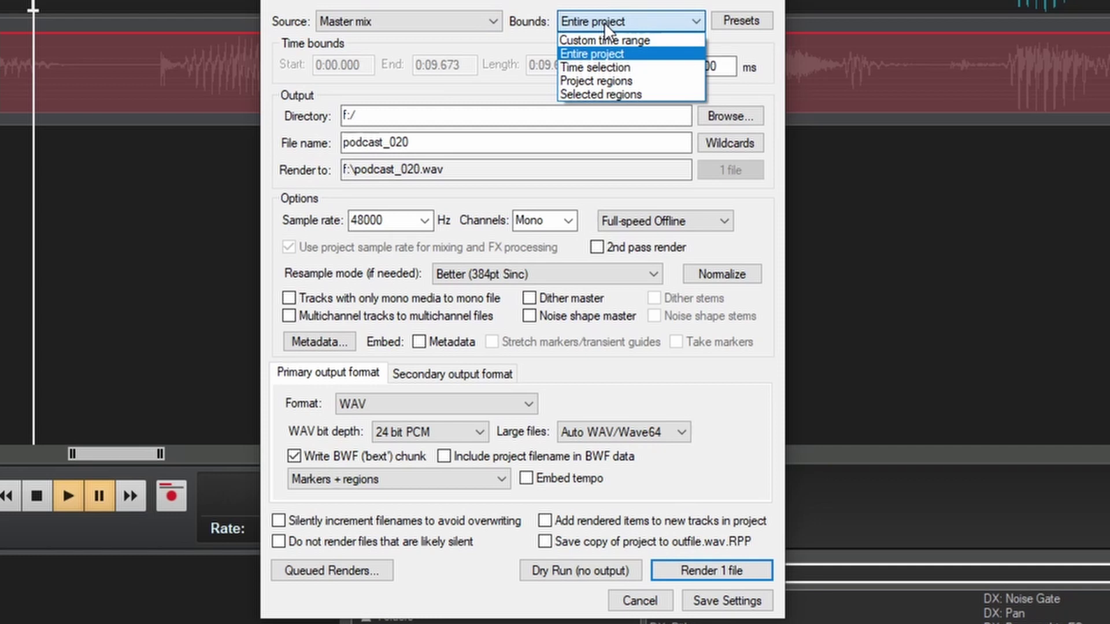
{"action": "left_click", "coordinate": [604, 22]}
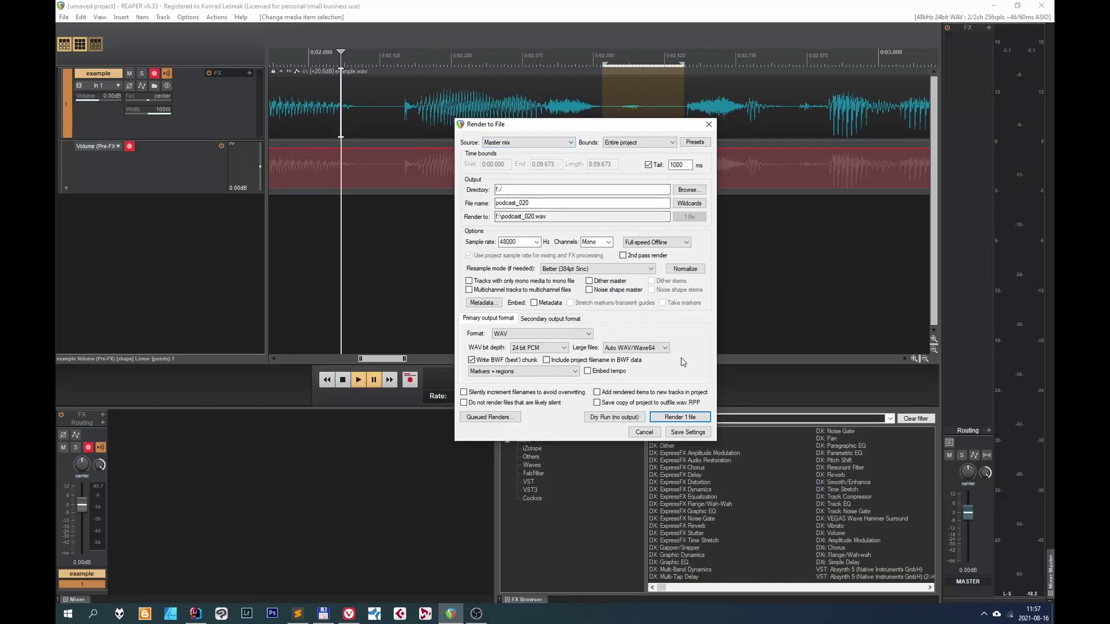
{"action": "left_click", "coordinate": [685, 419]}
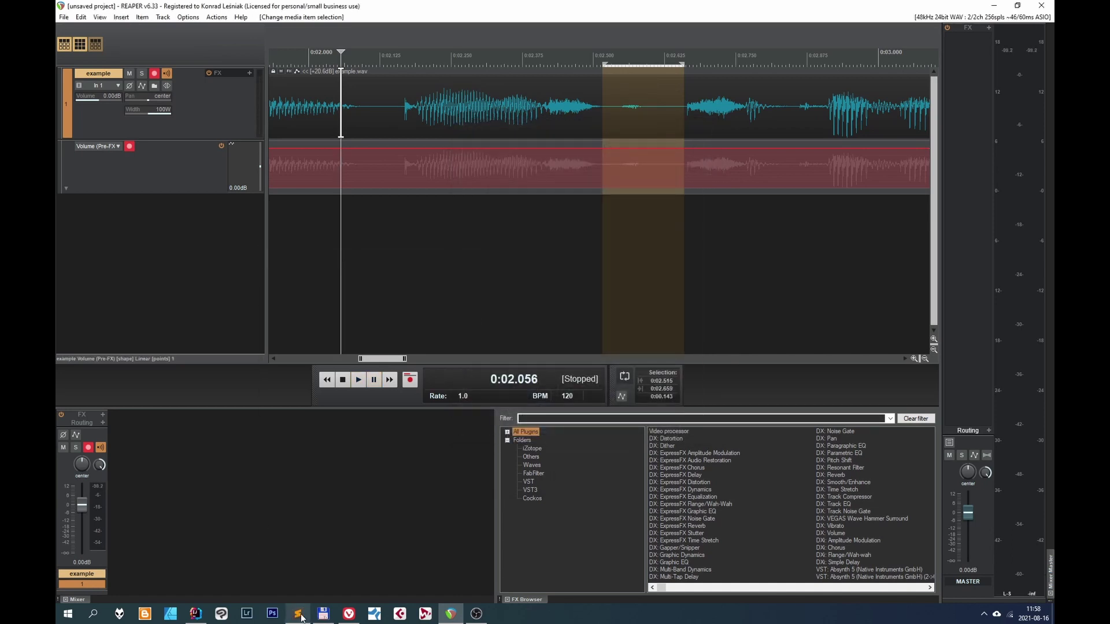
{"action": "mouse_move", "coordinate": [315, 618]}
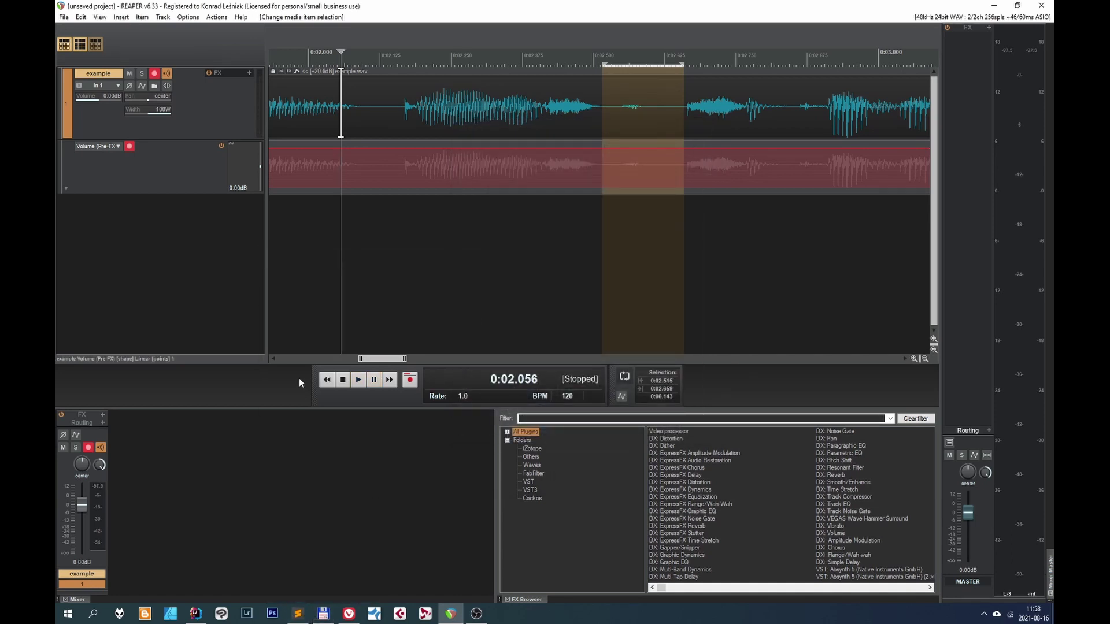